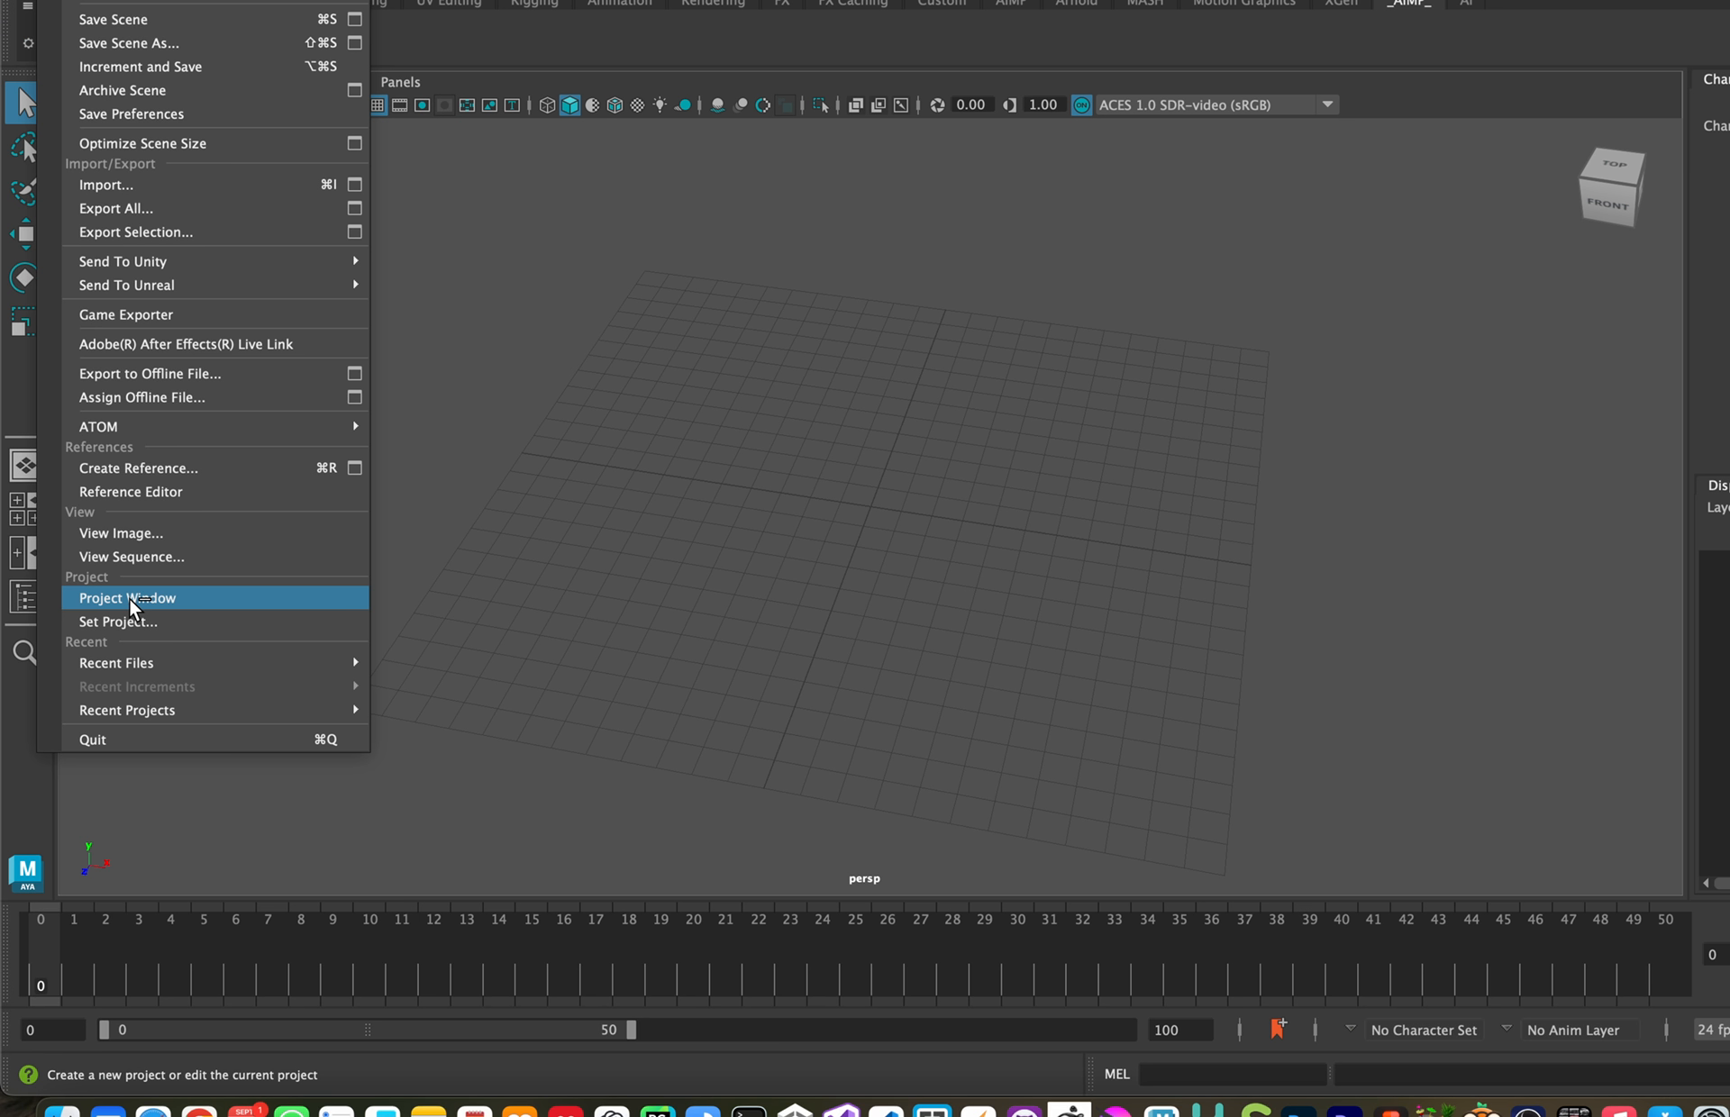
Start a new project in the Project Window and name it MI_PRIMER_PROYECTO.
click(446, 597)
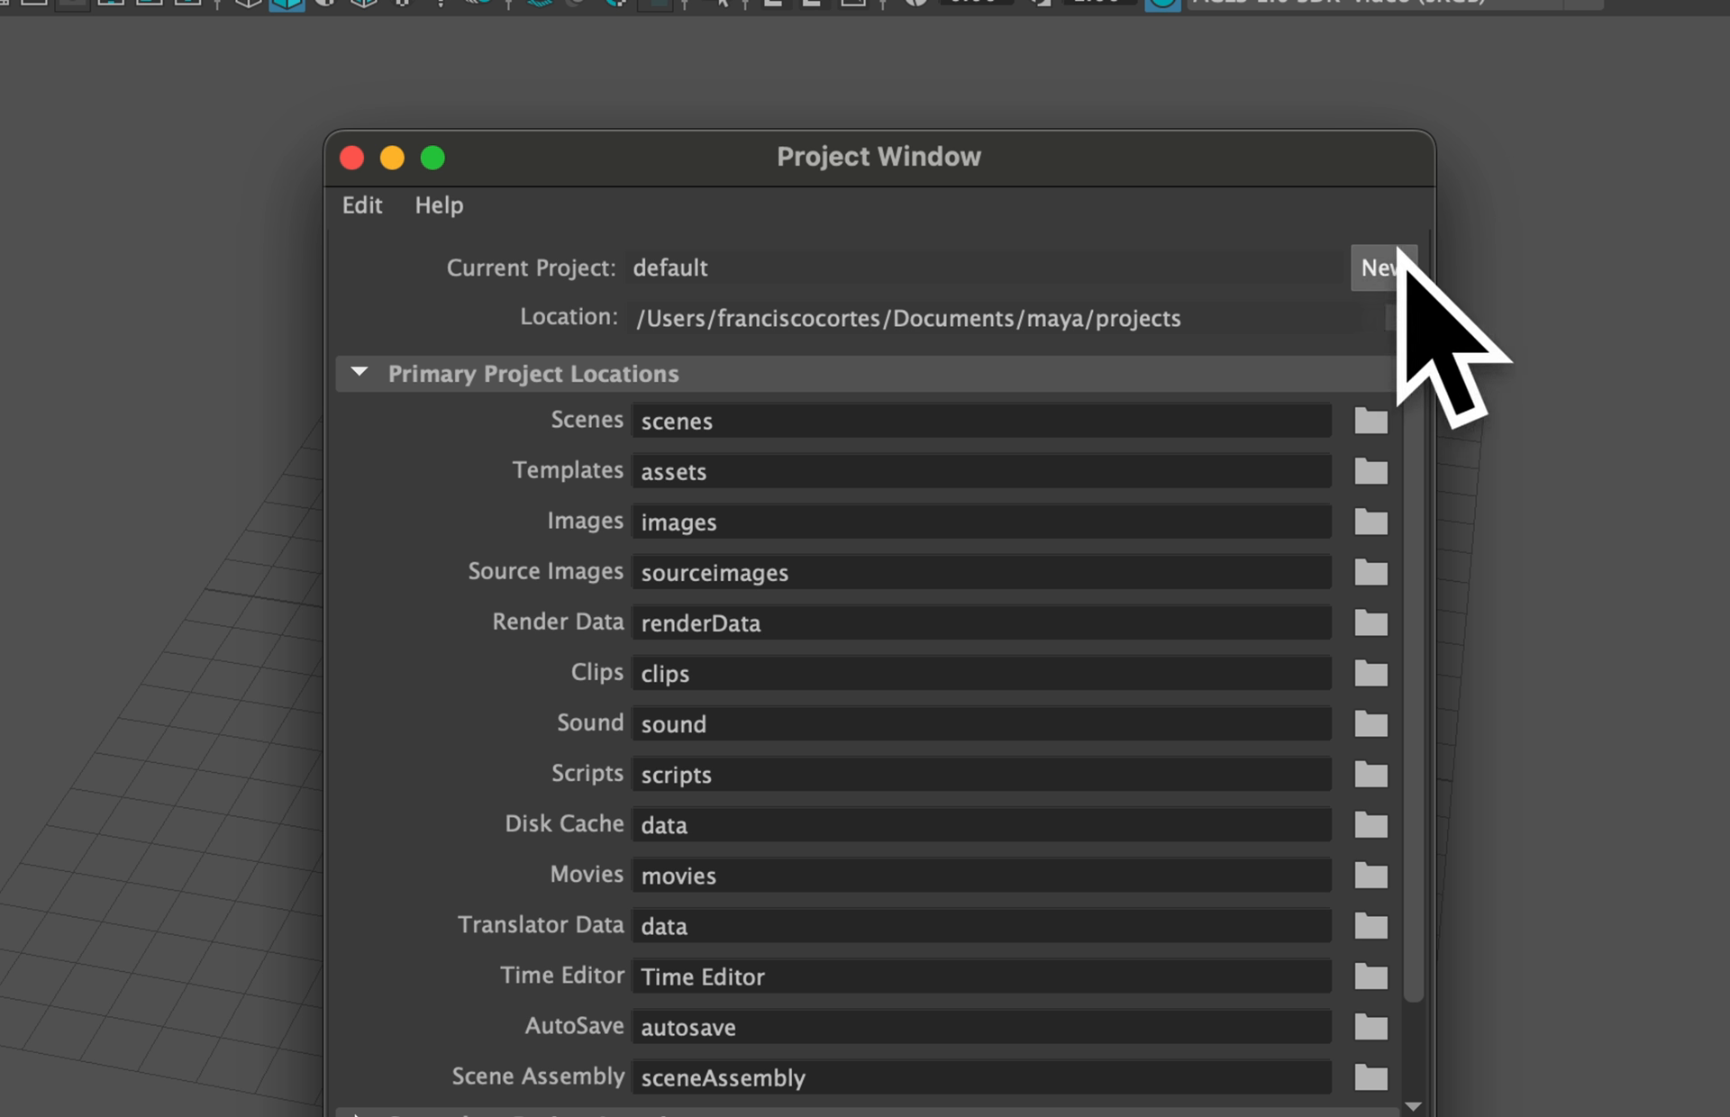
click(1380, 272)
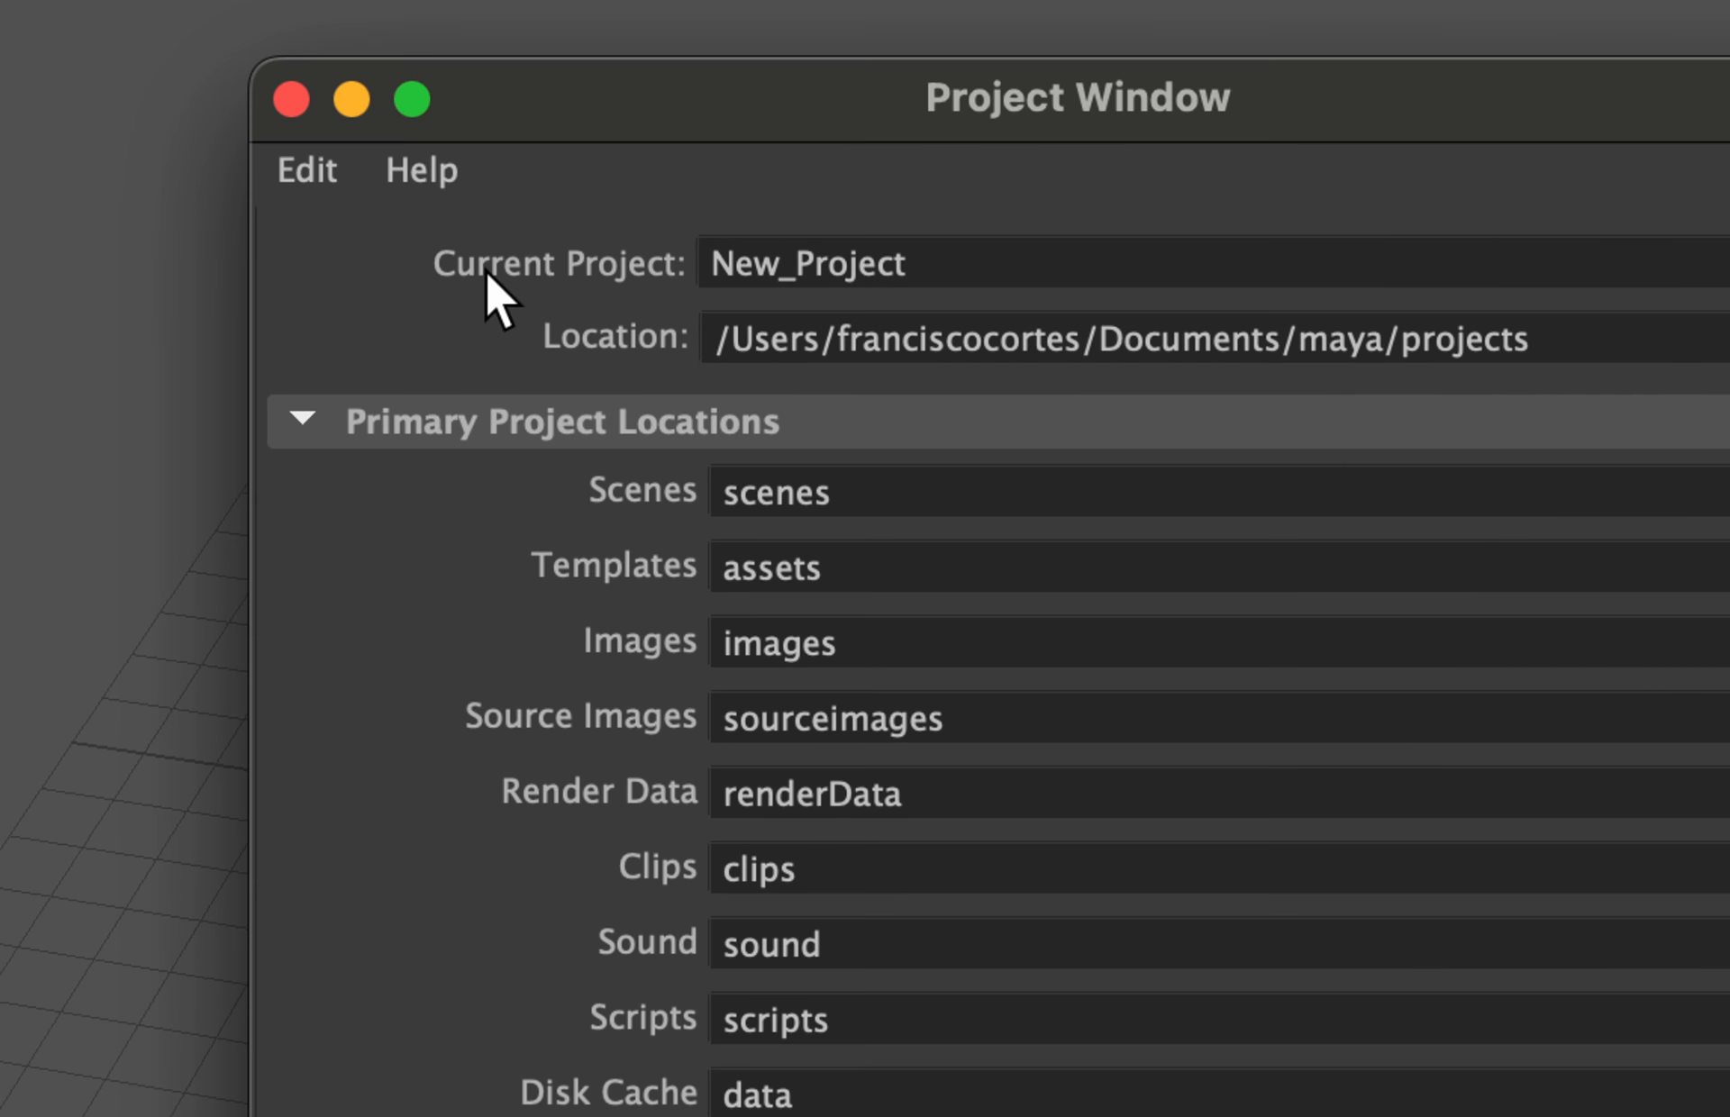
drag(956, 267, 614, 267)
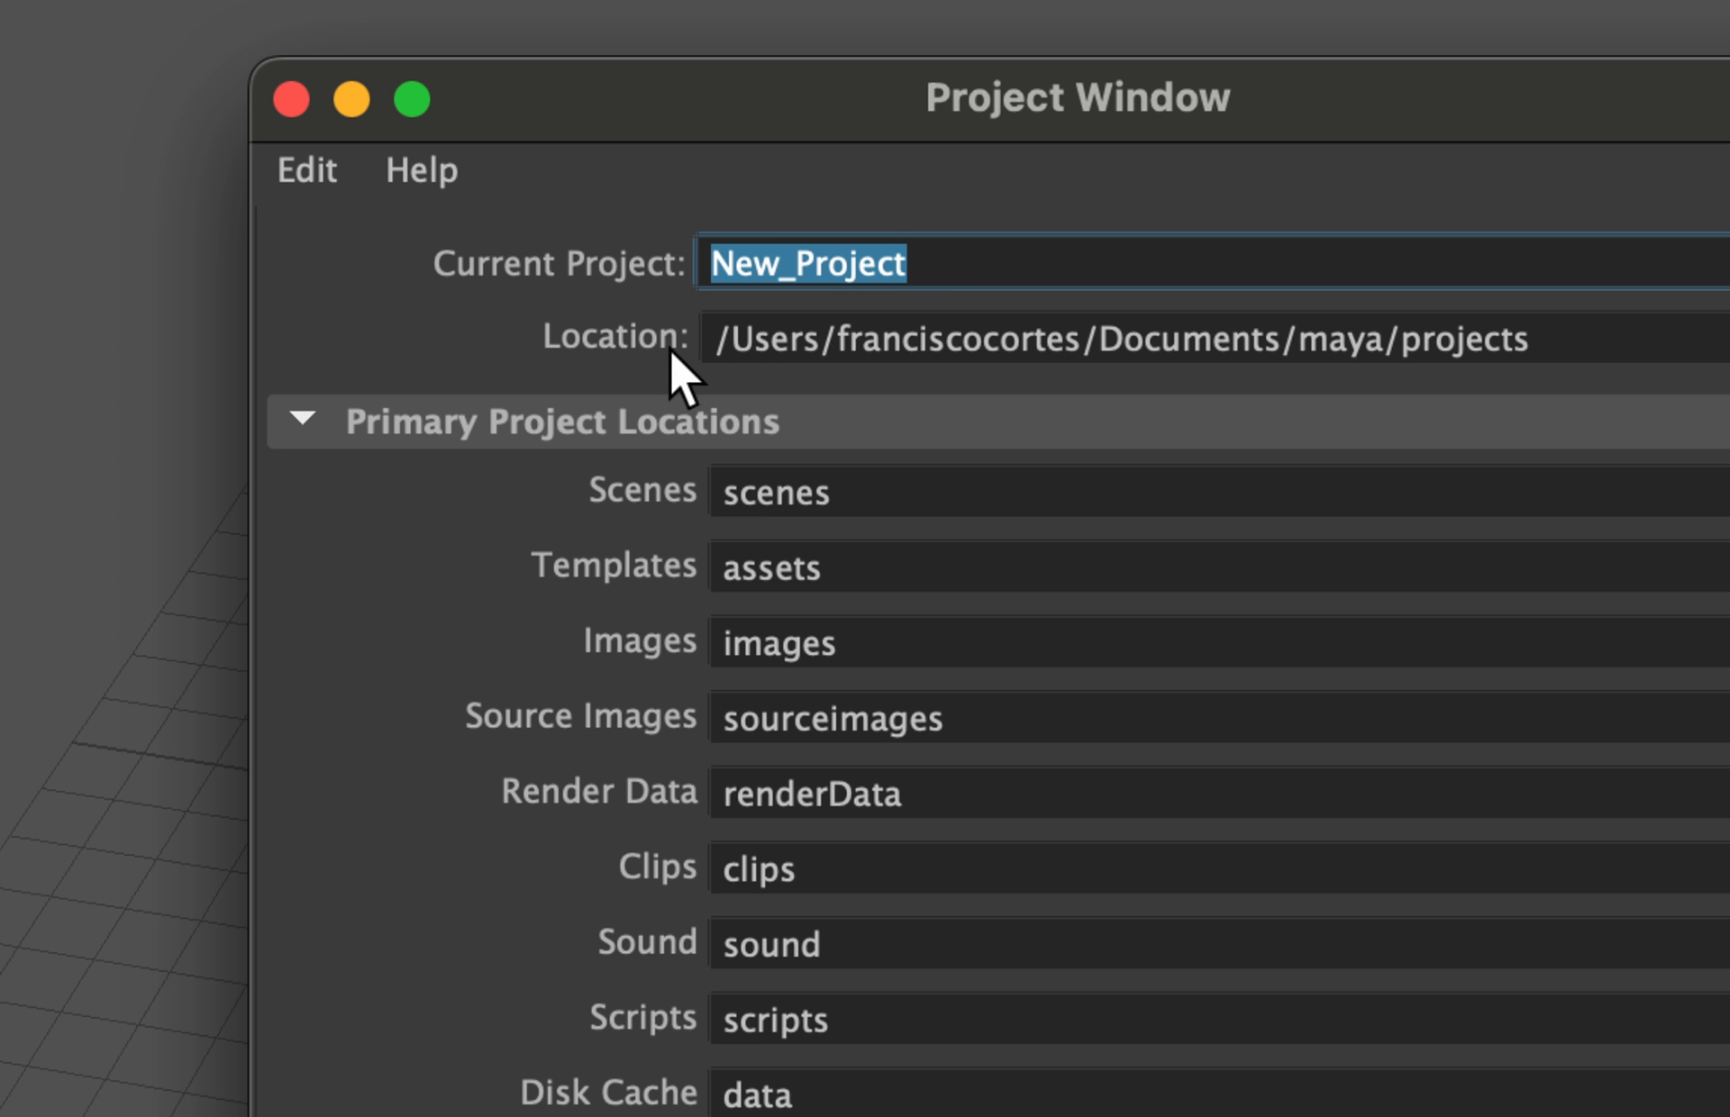
text(MI_PRI)
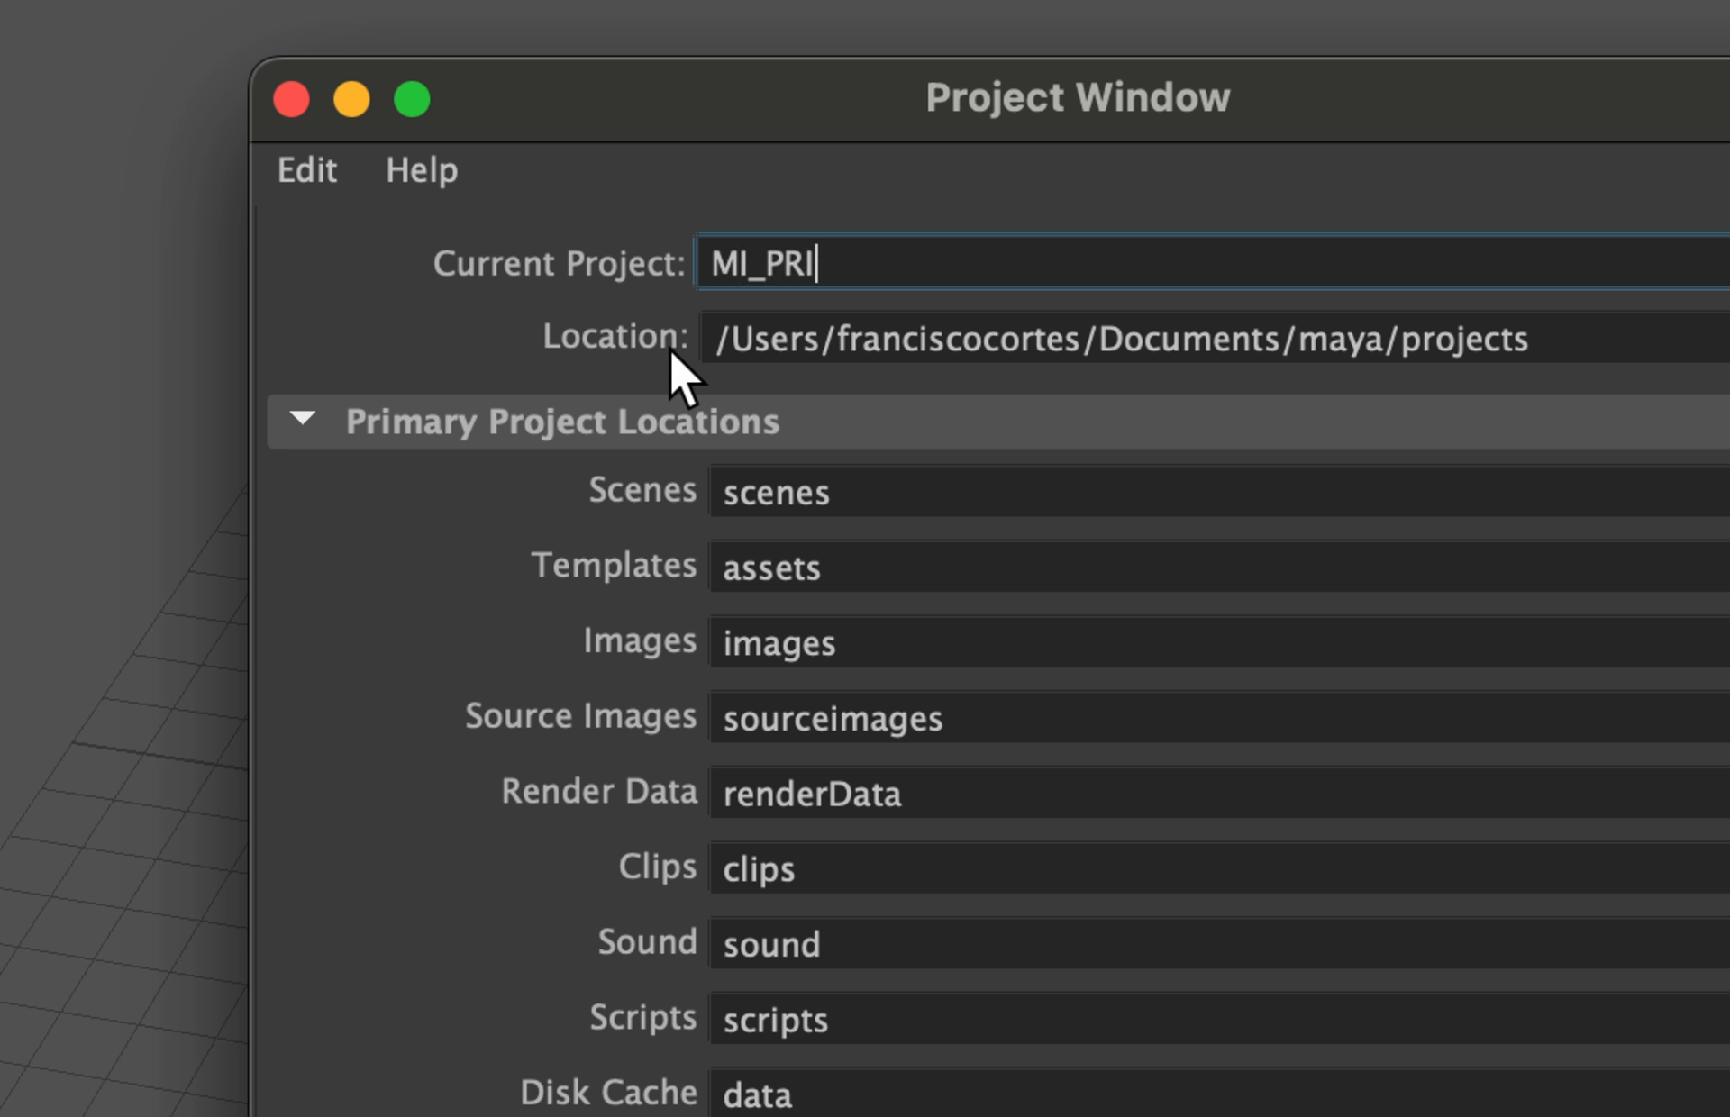
text(MER_PROYECTO)
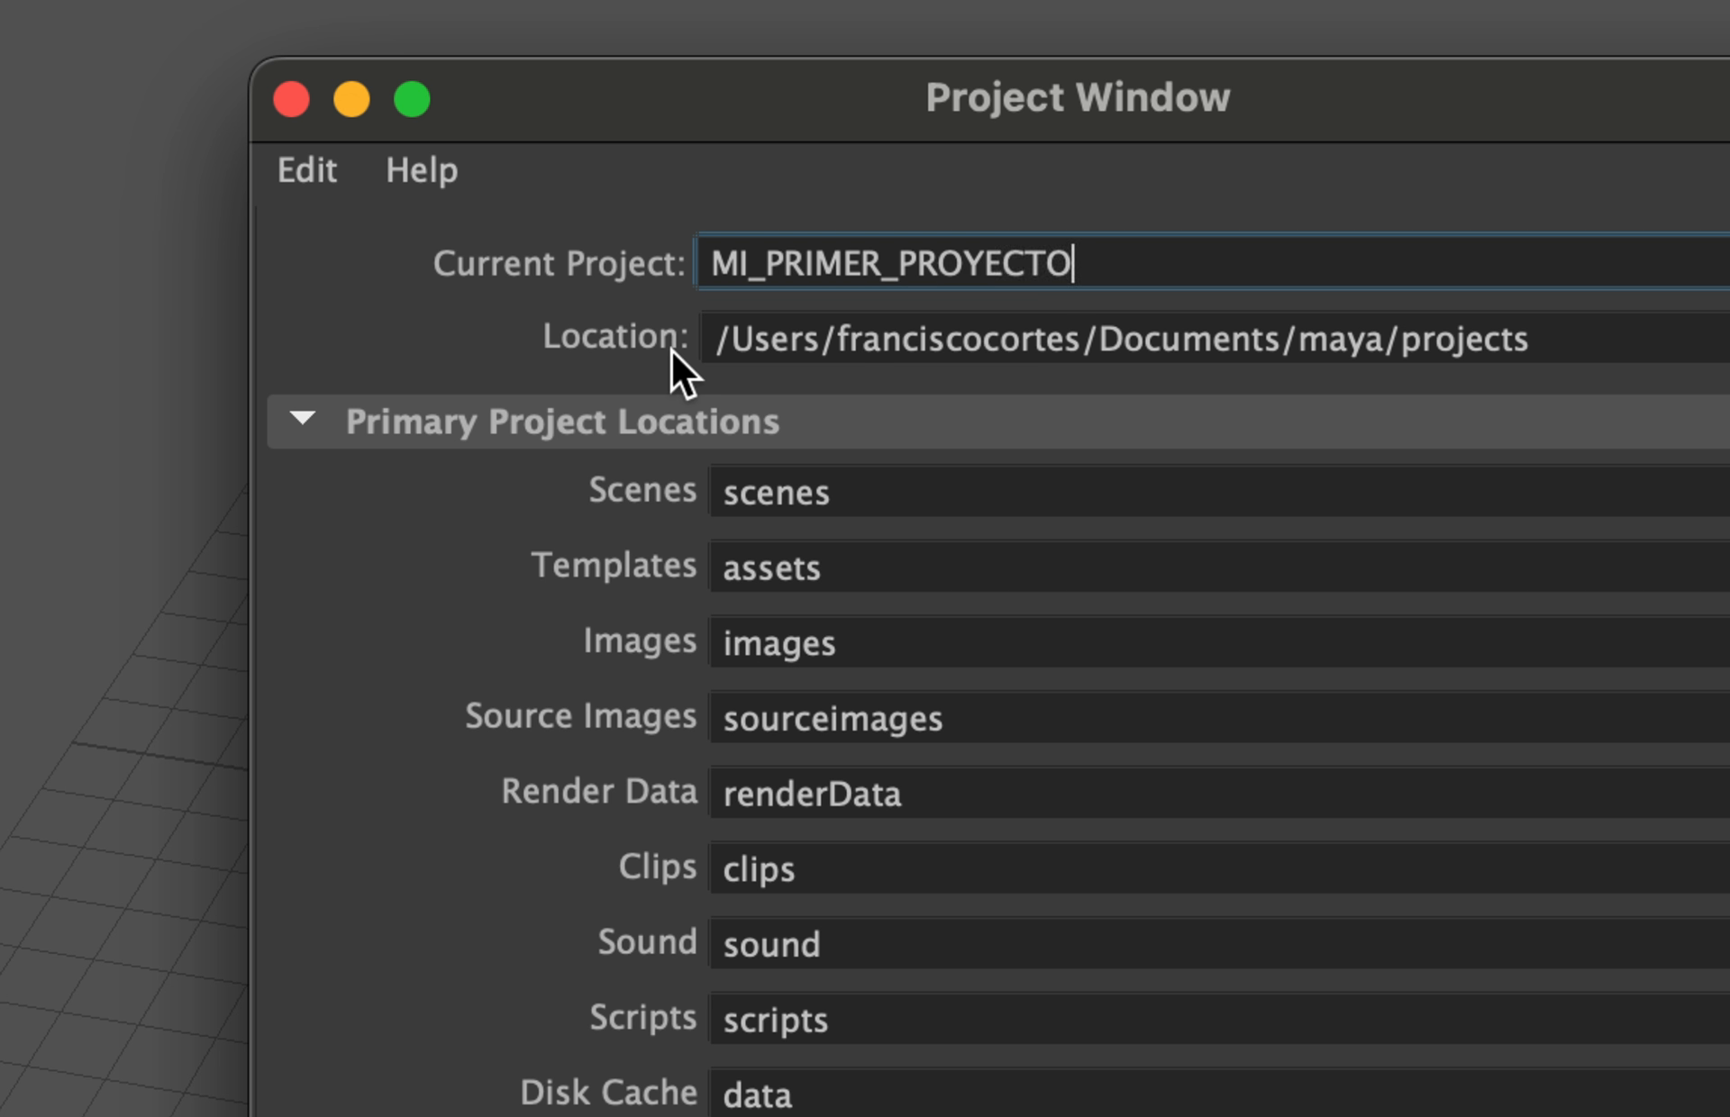
key(Caps_Lock)
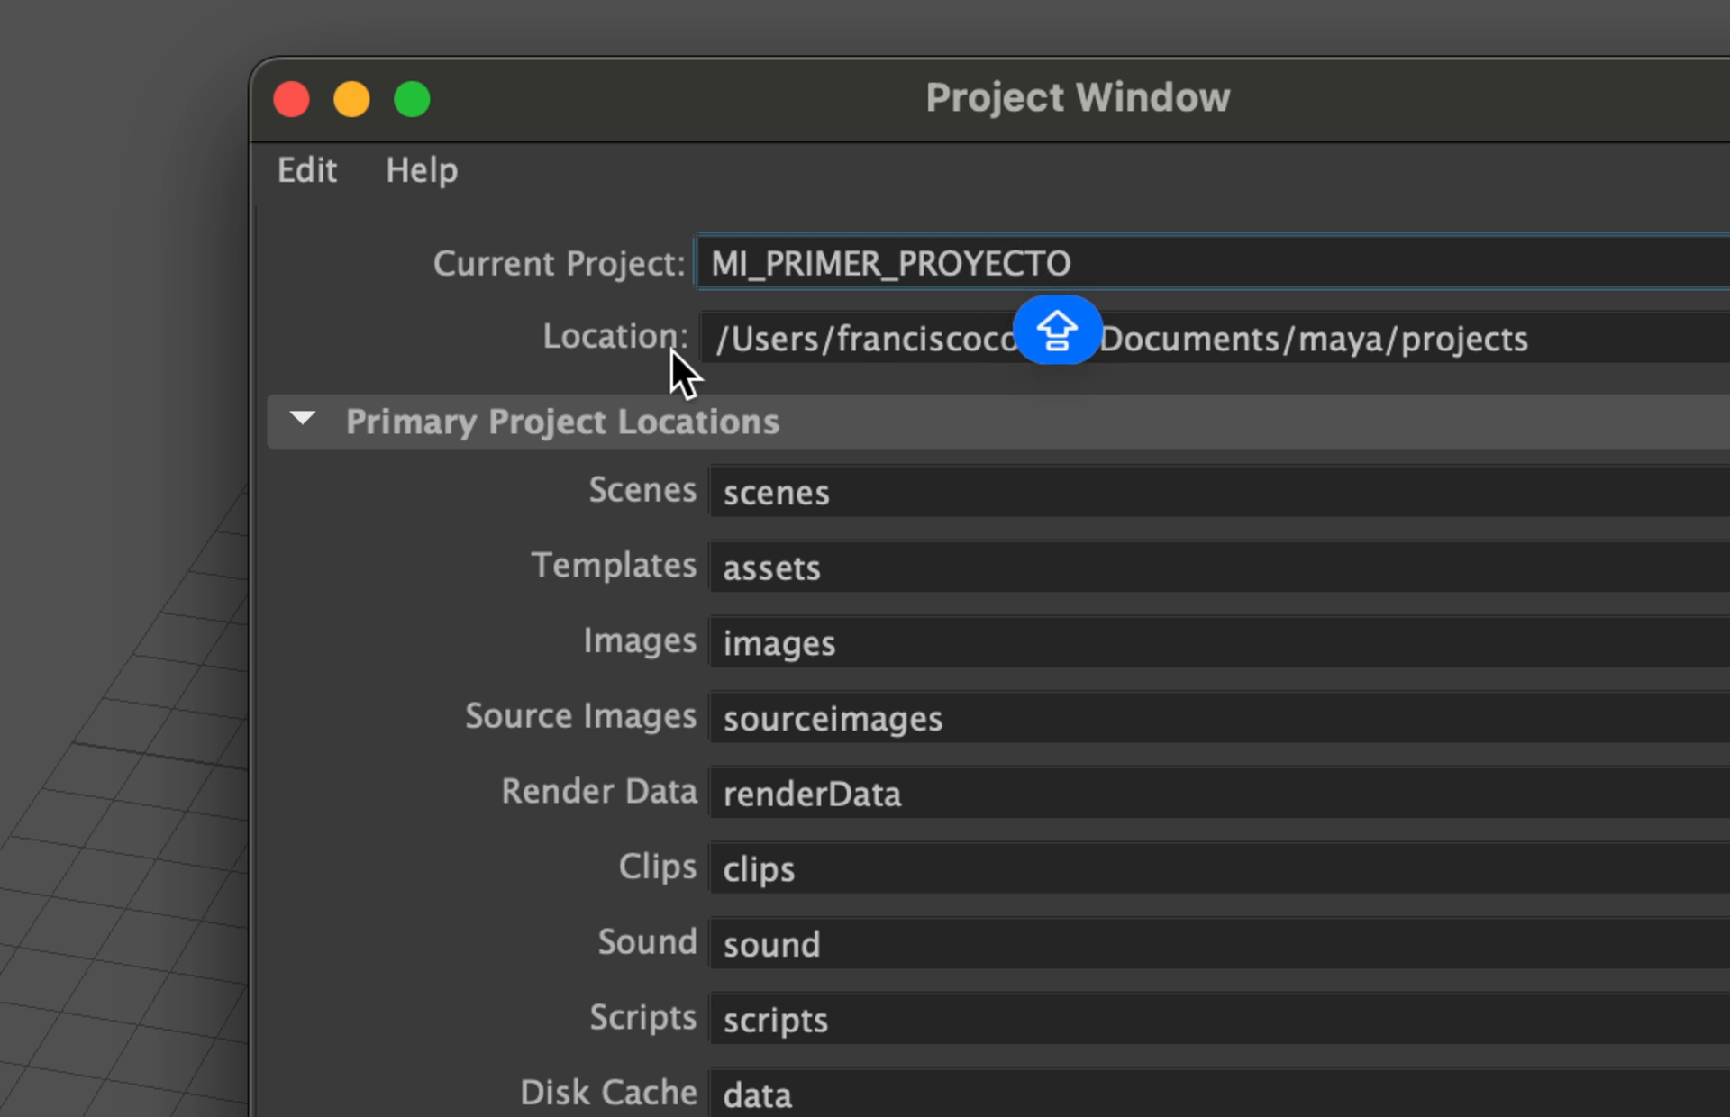
drag(898, 274, 883, 272)
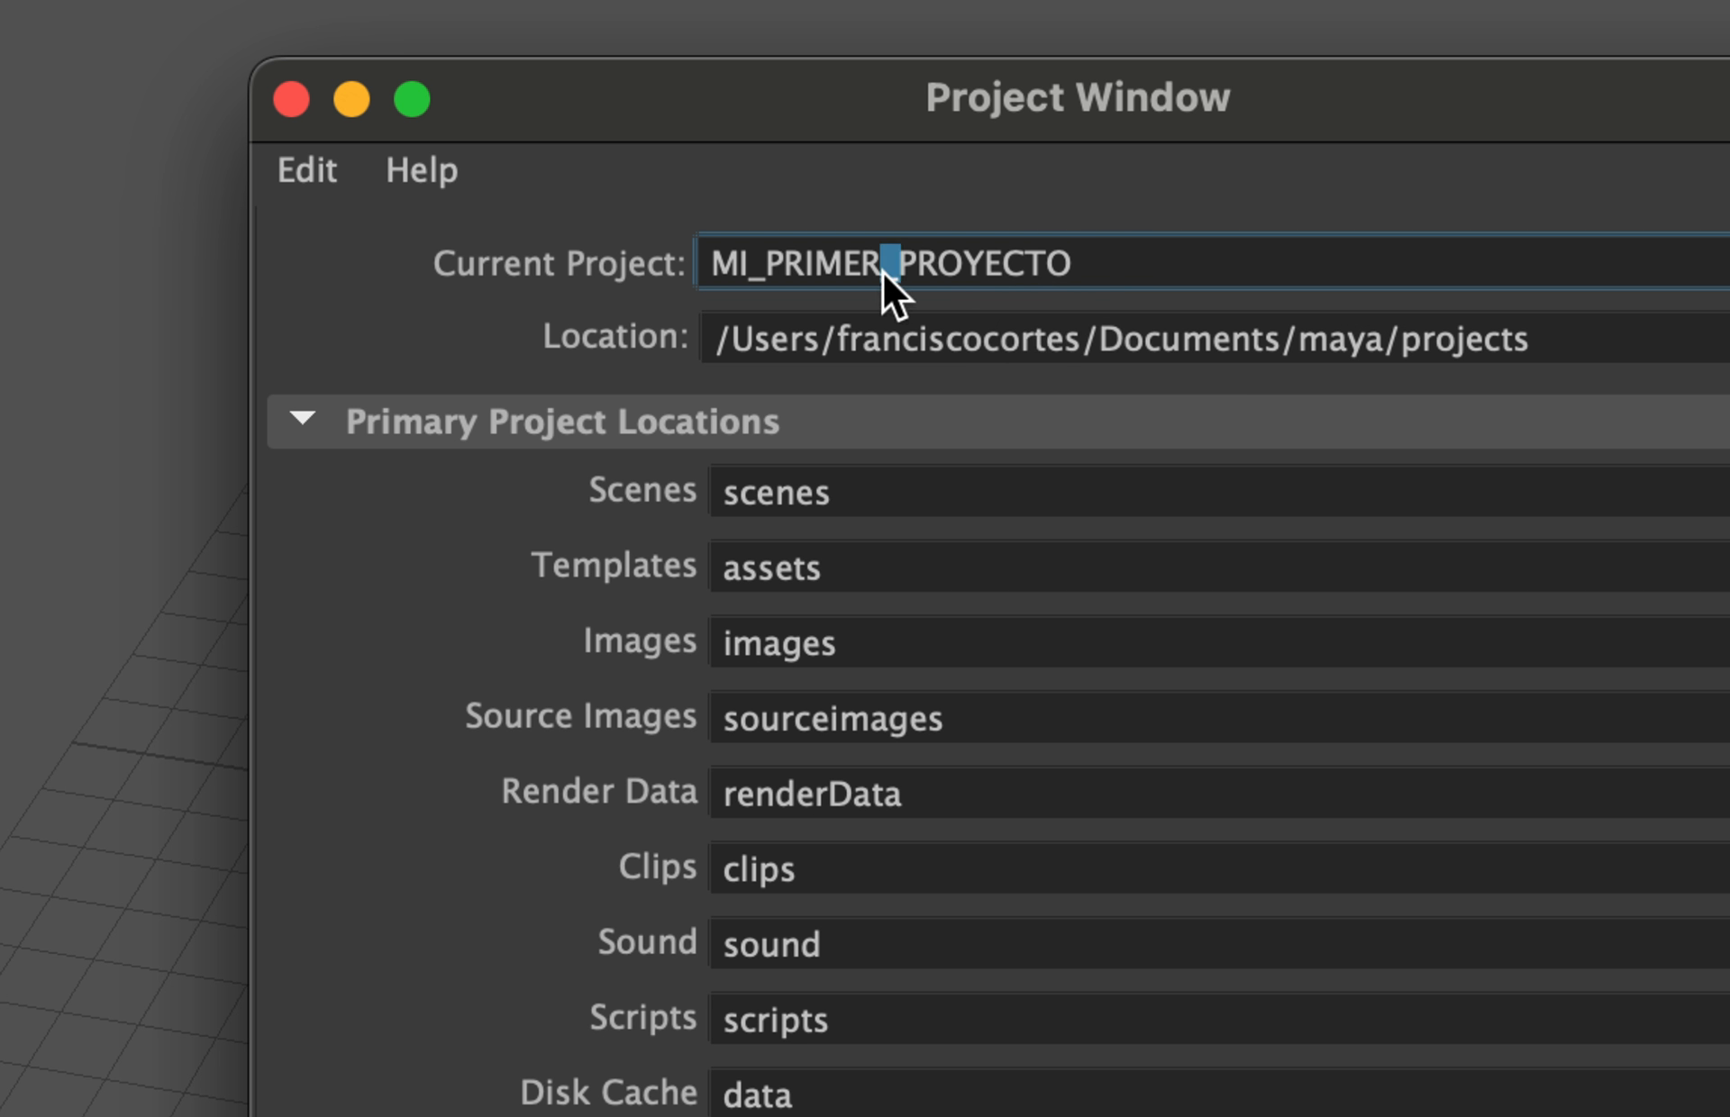
drag(769, 274, 752, 272)
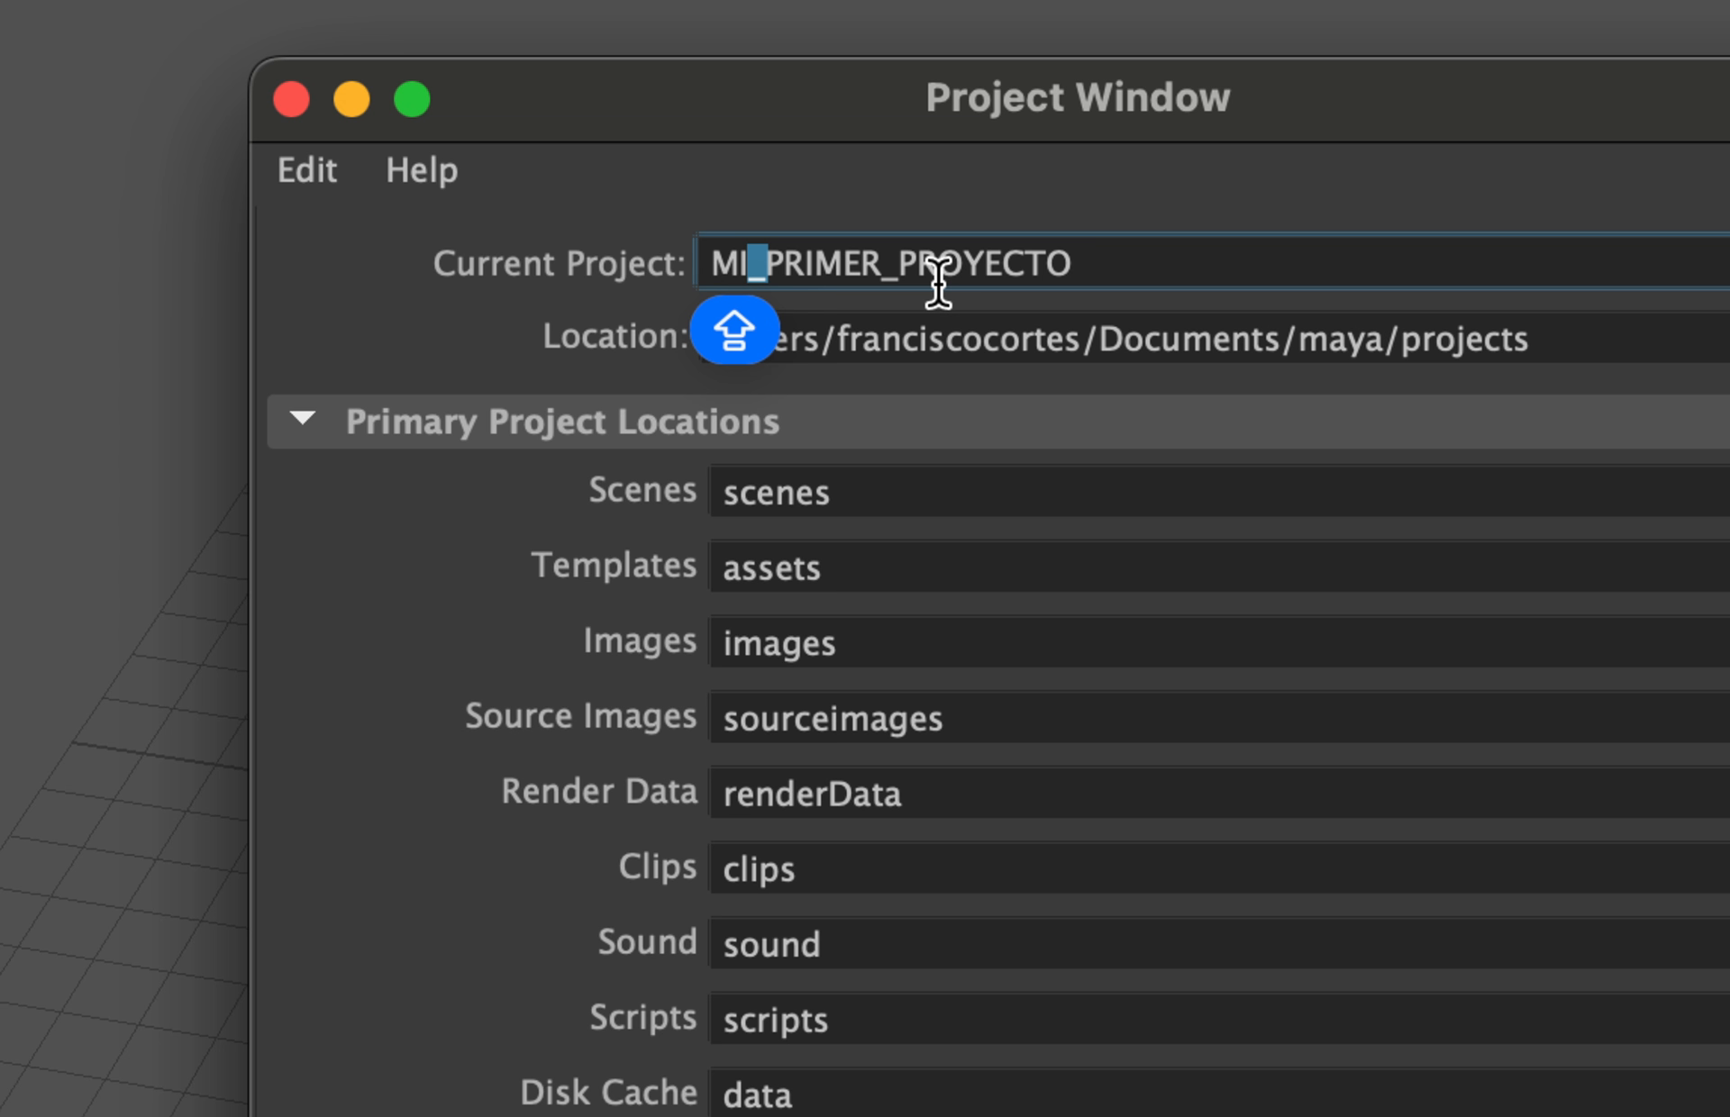
click(1101, 263)
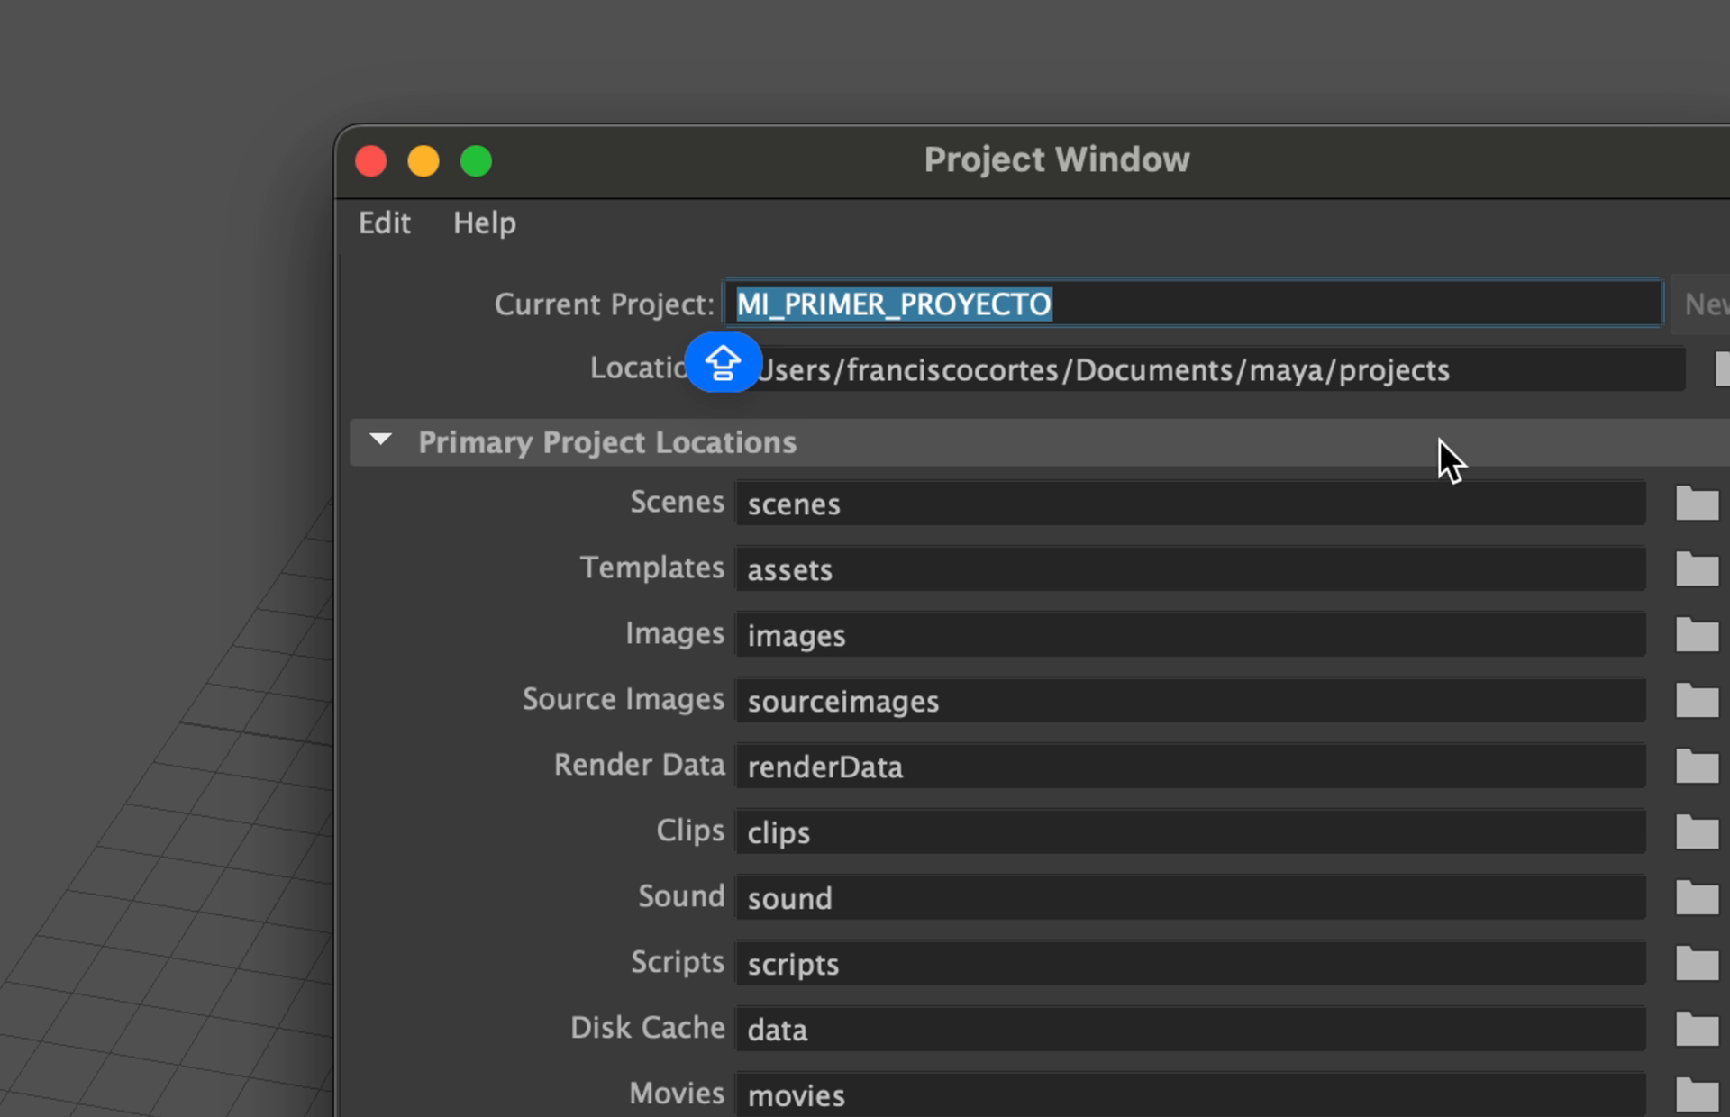
Set the new project's location to the Desktop folder and create the project with the default subfolders.
drag(1362, 380, 790, 382)
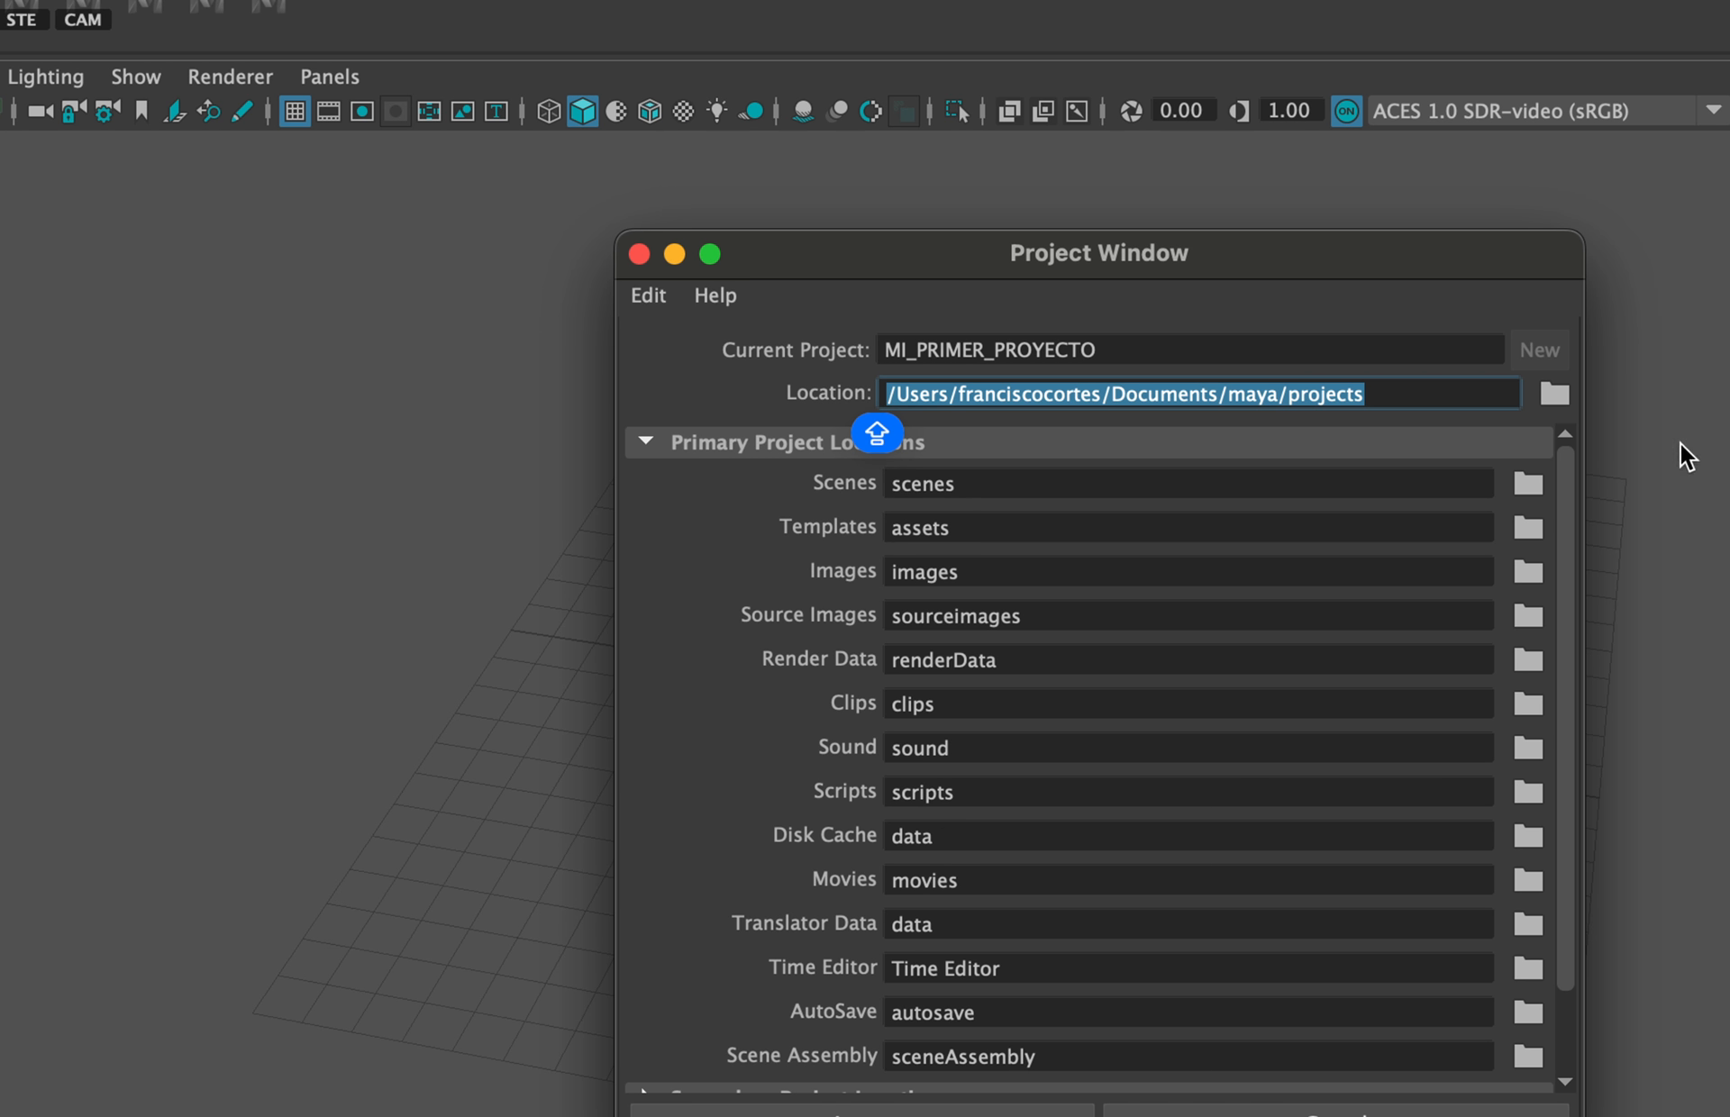
click(1554, 395)
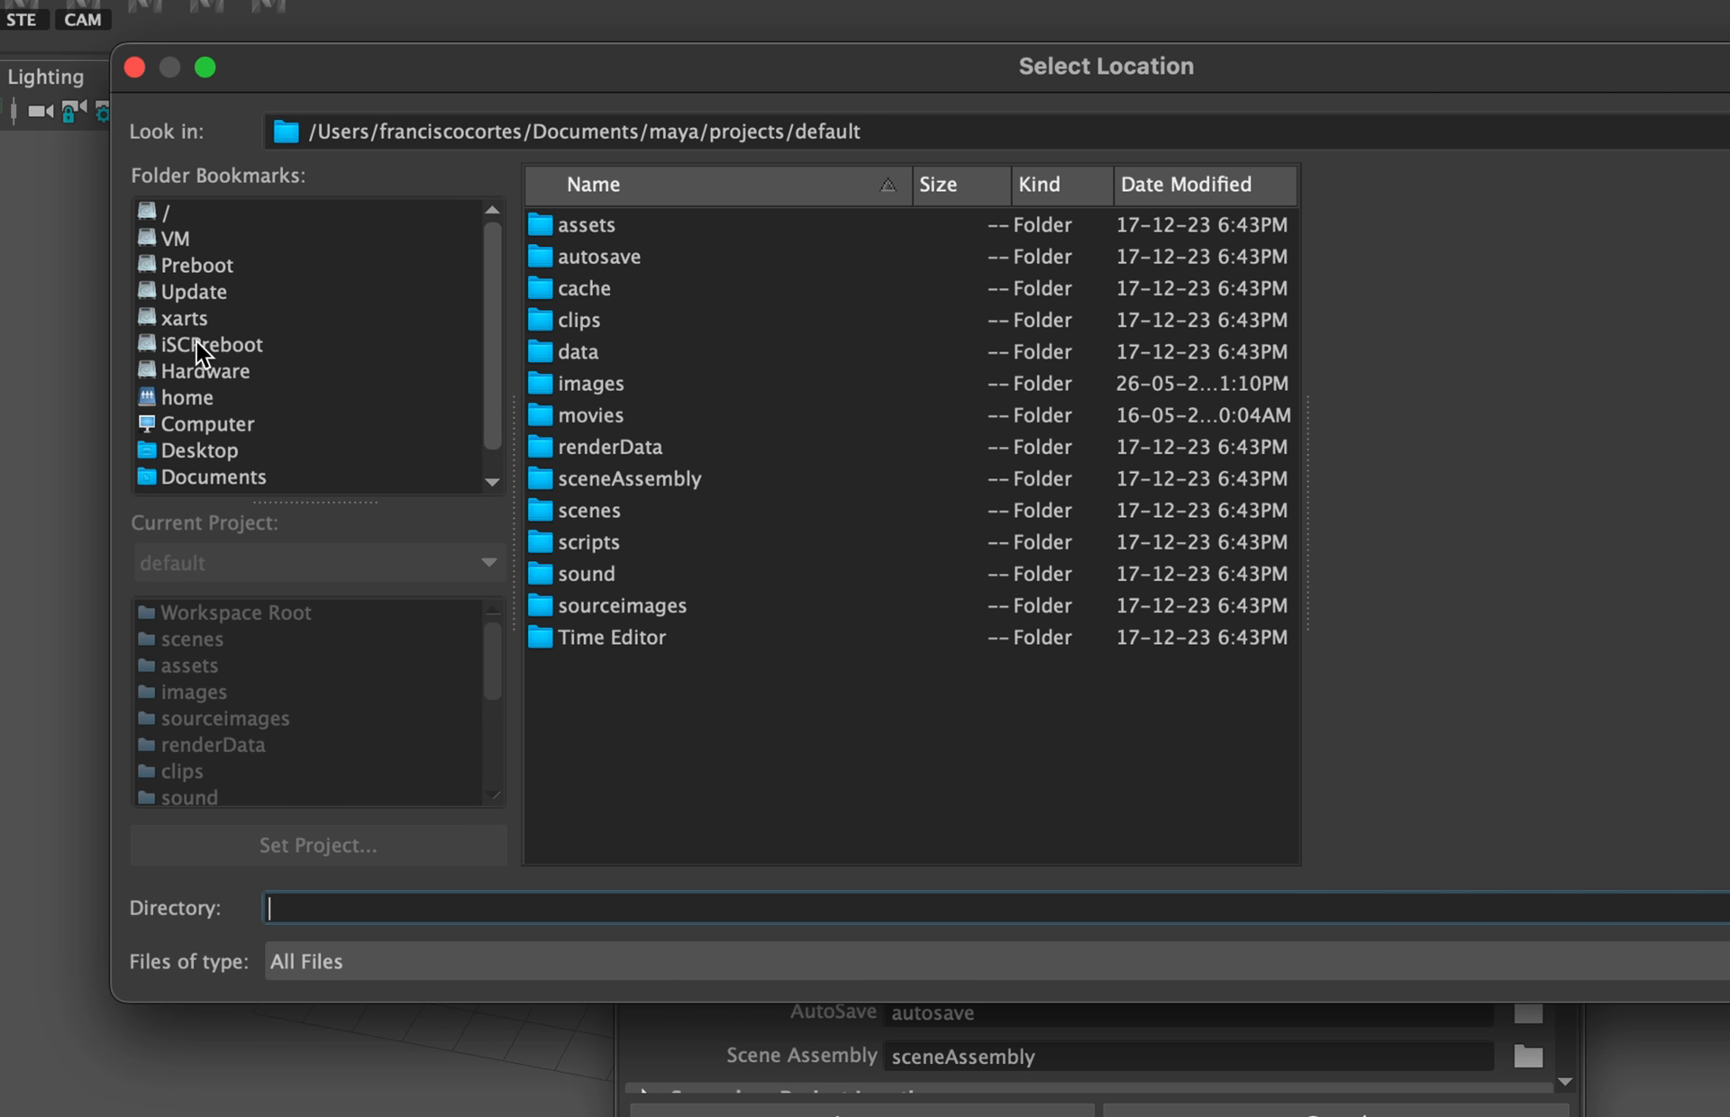
click(227, 450)
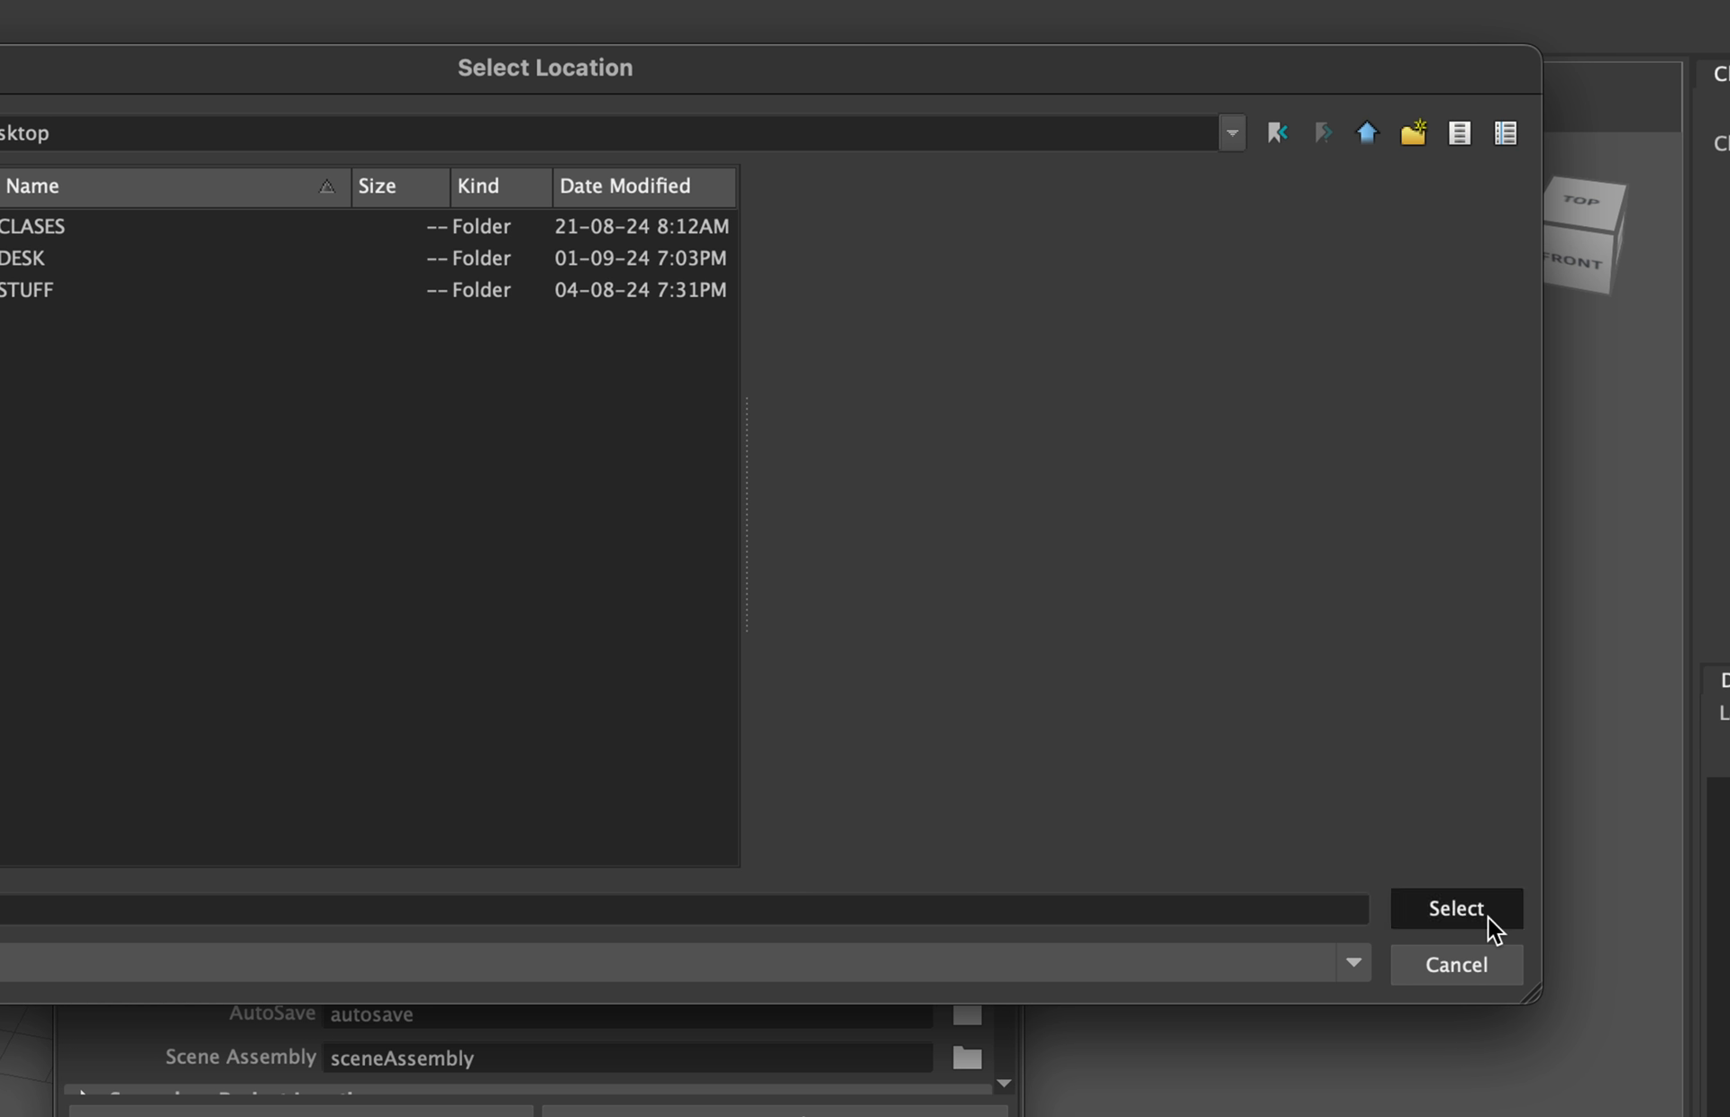
click(1729, 910)
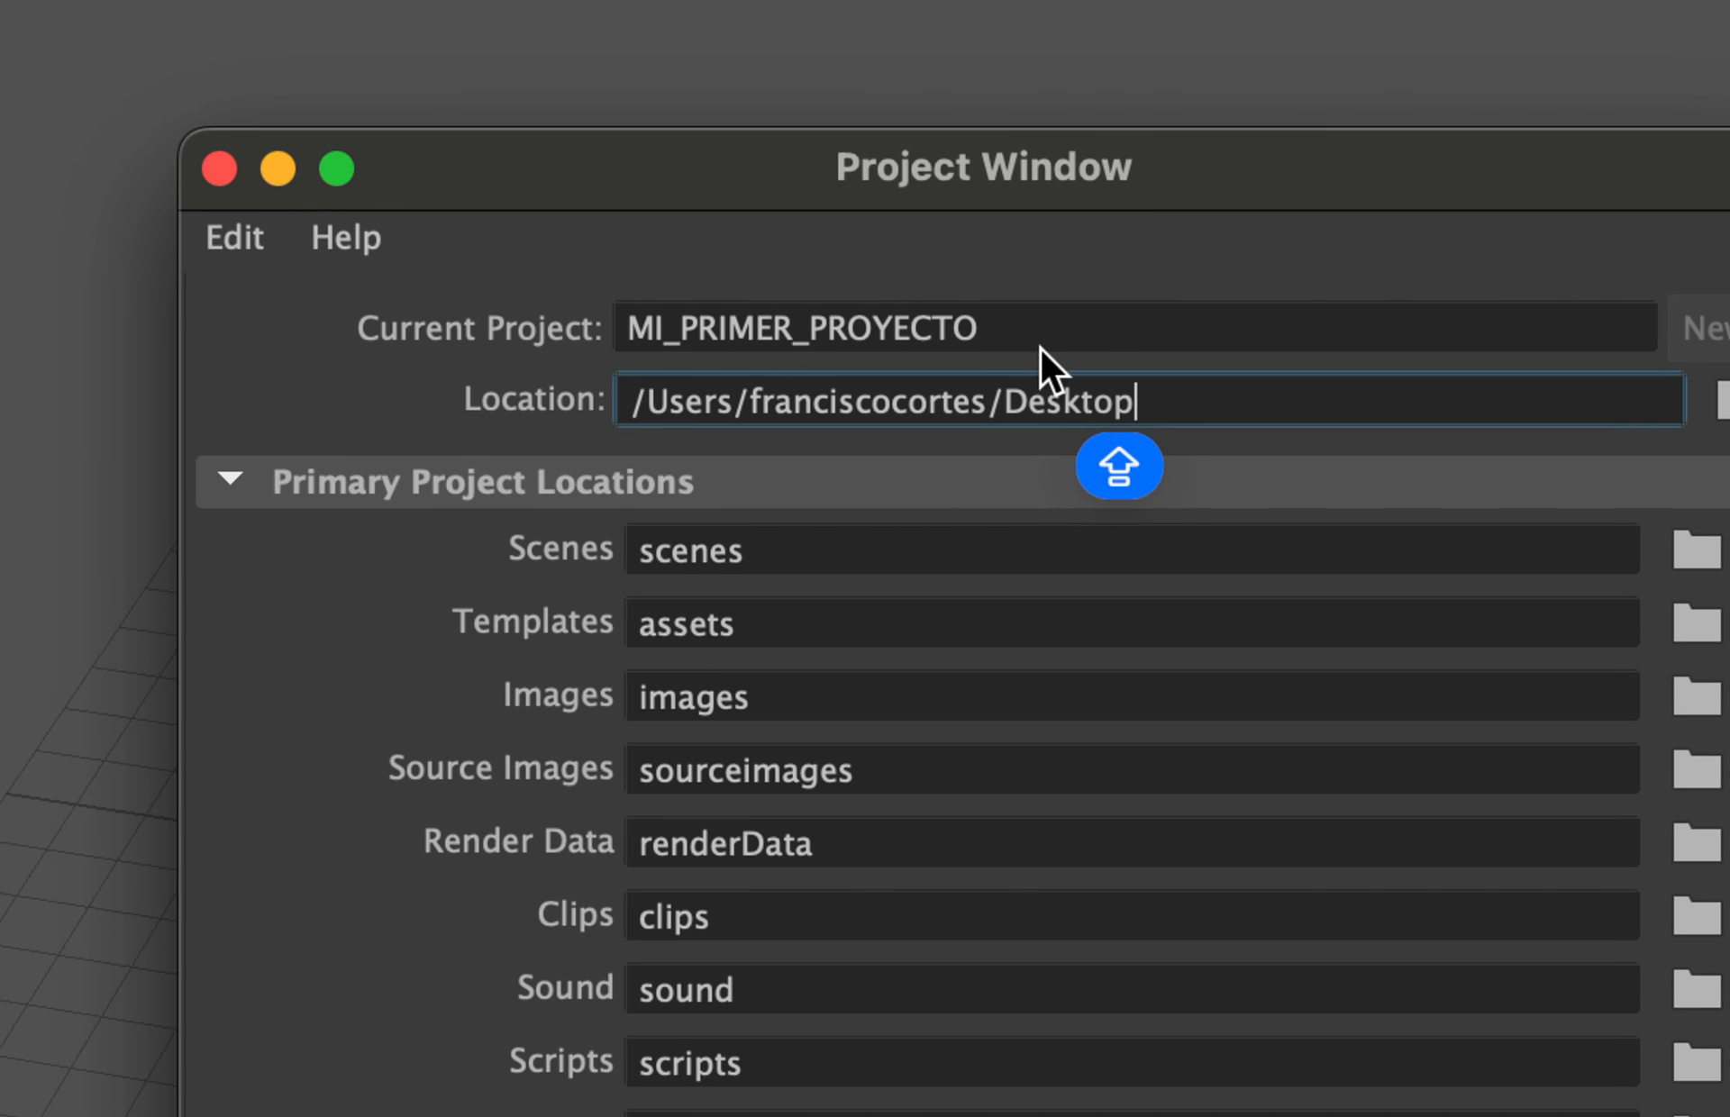
shift+drag(1139, 390, 928, 397)
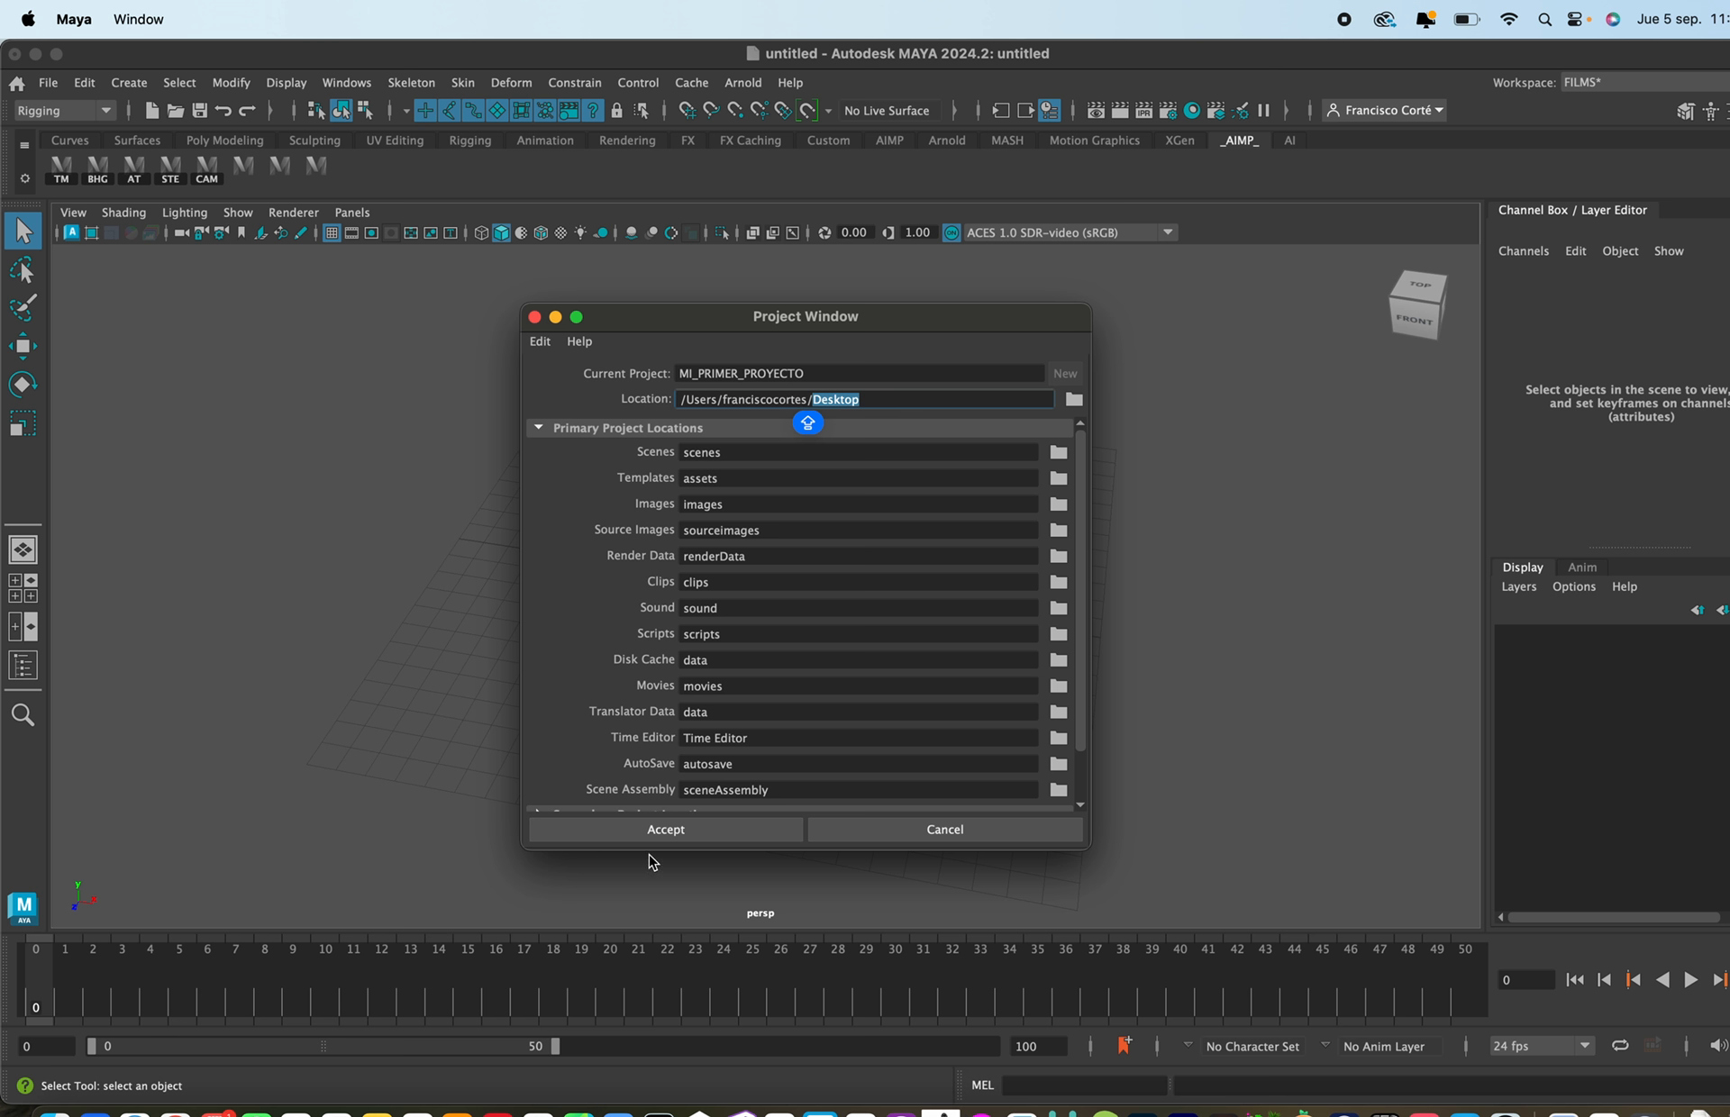
click(631, 833)
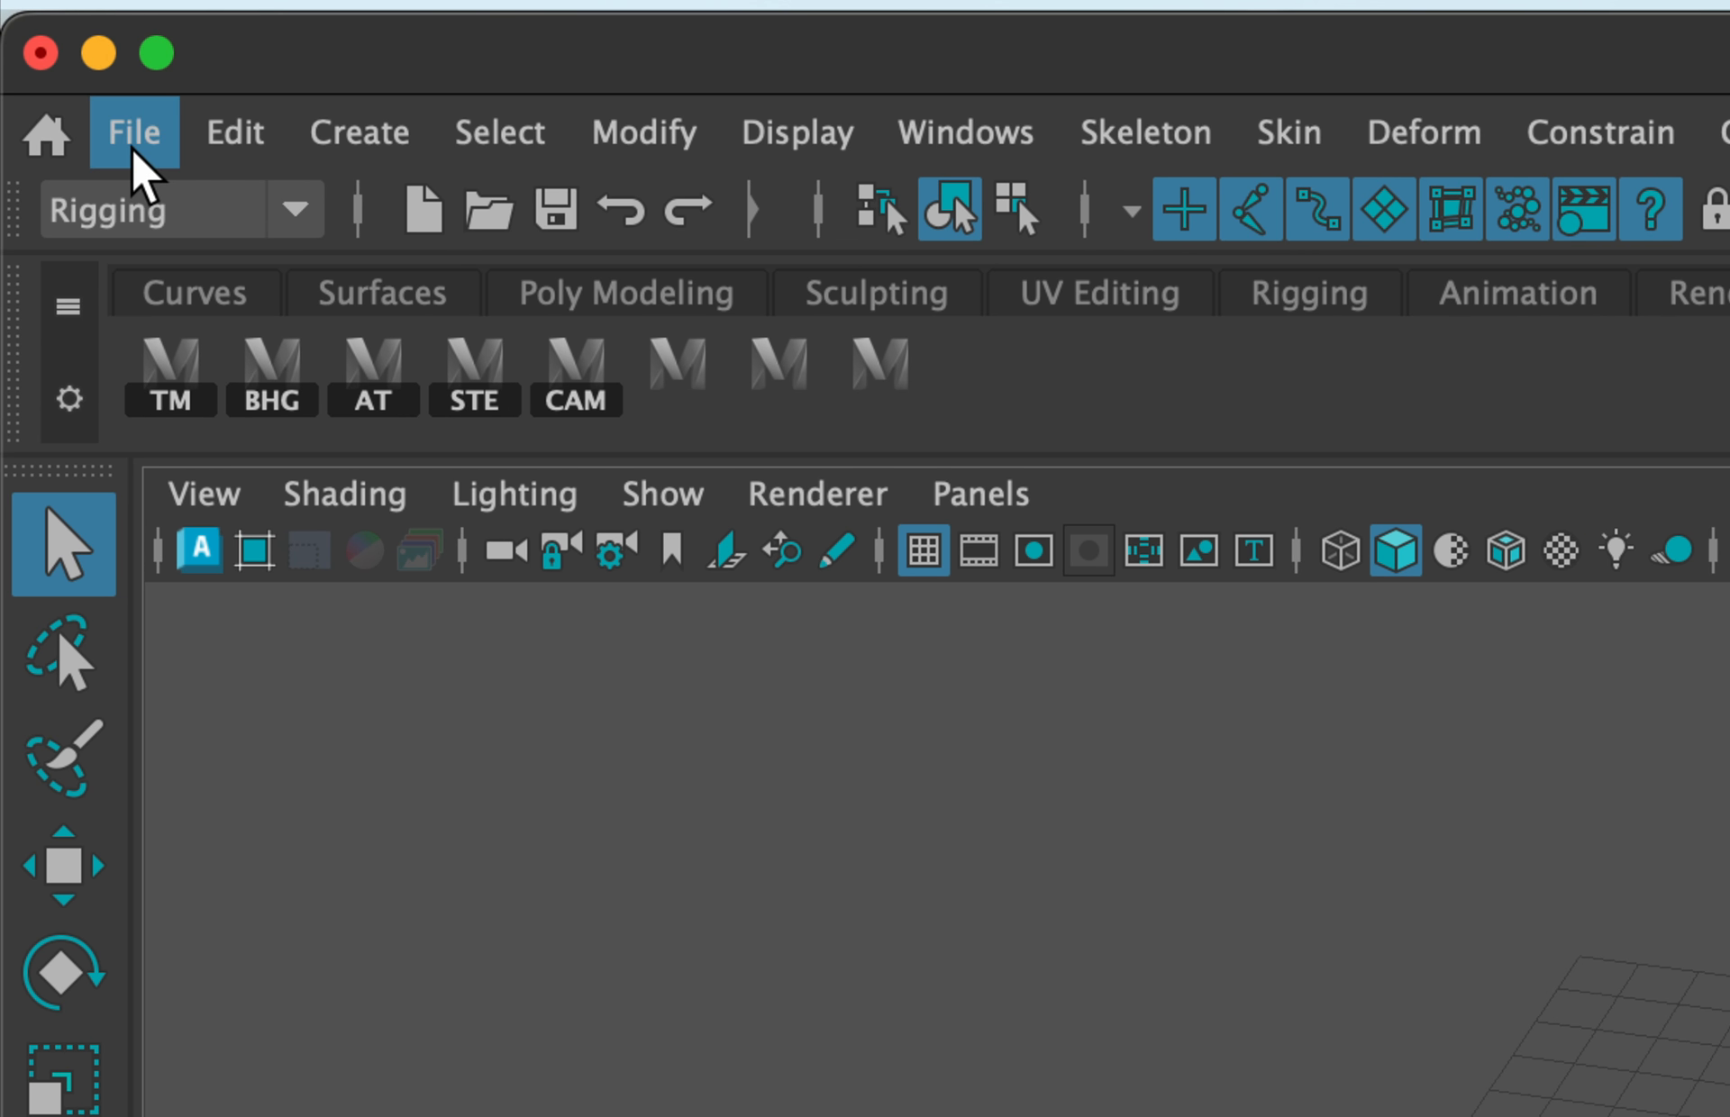
Set the MI_PRIMER_PROYECTO folder on the Desktop as the current project.
click(135, 162)
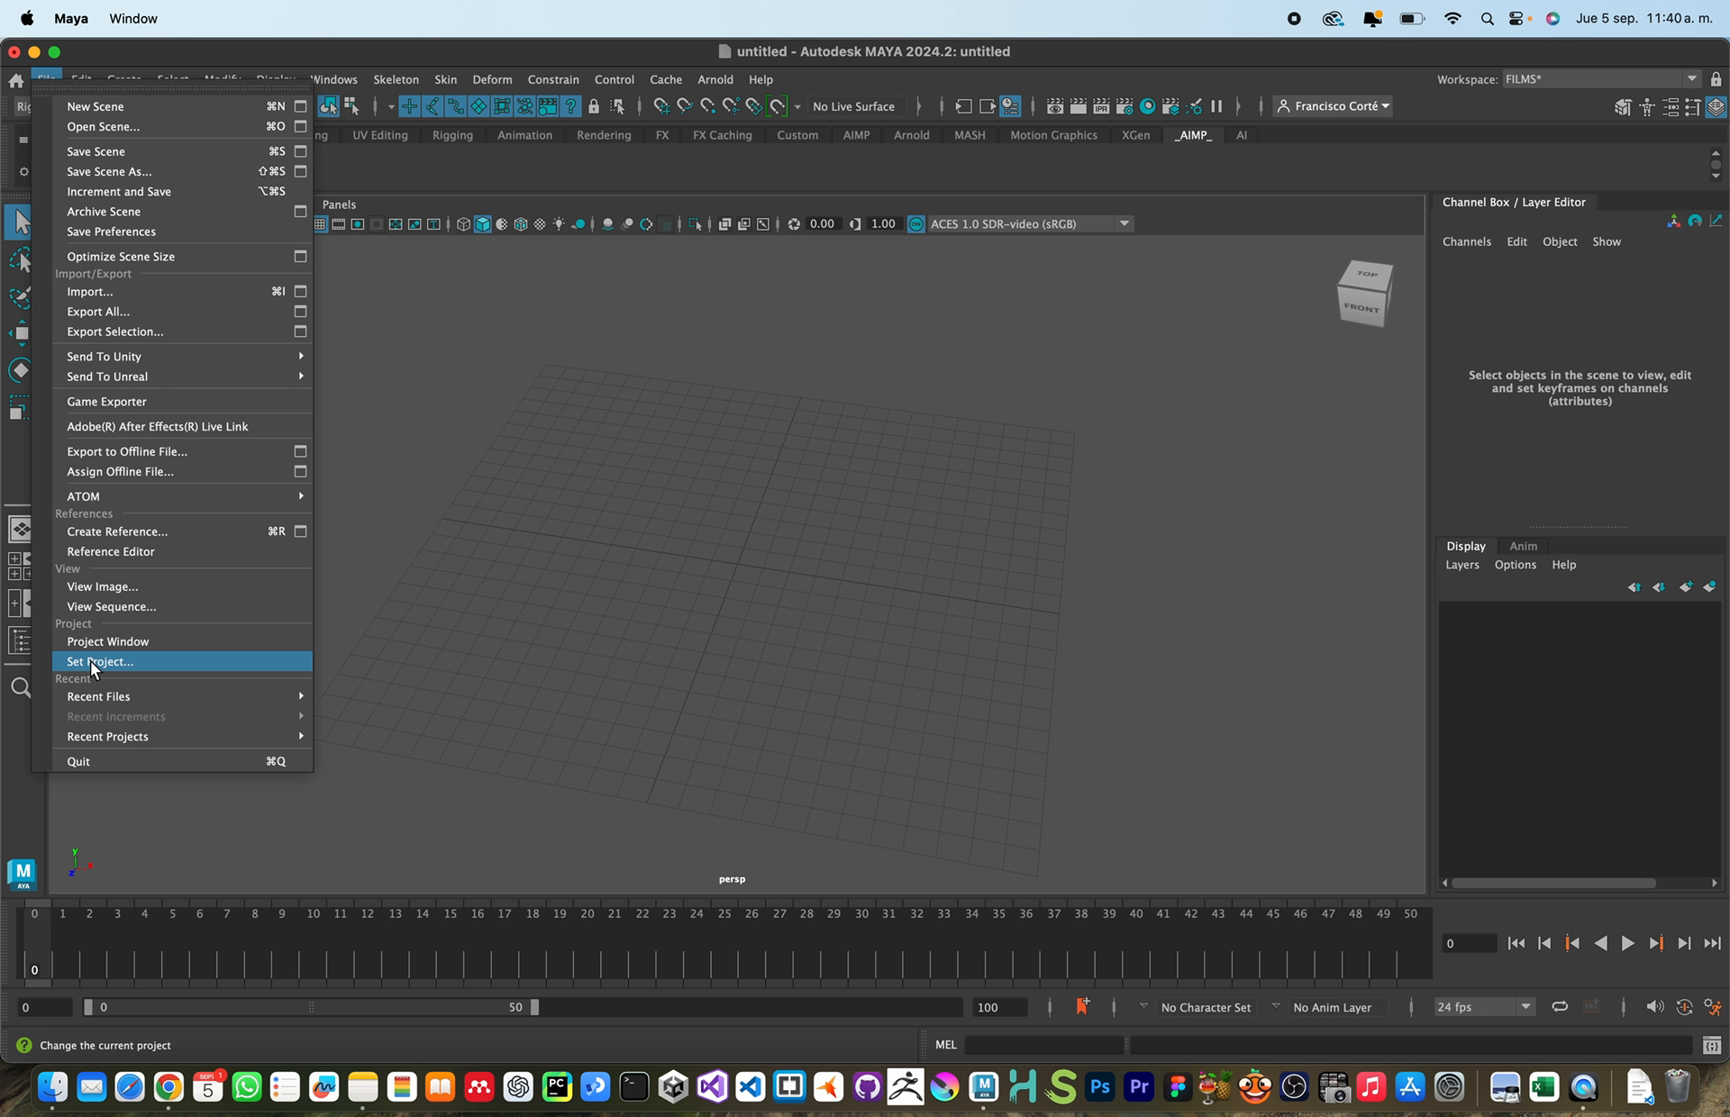
click(153, 547)
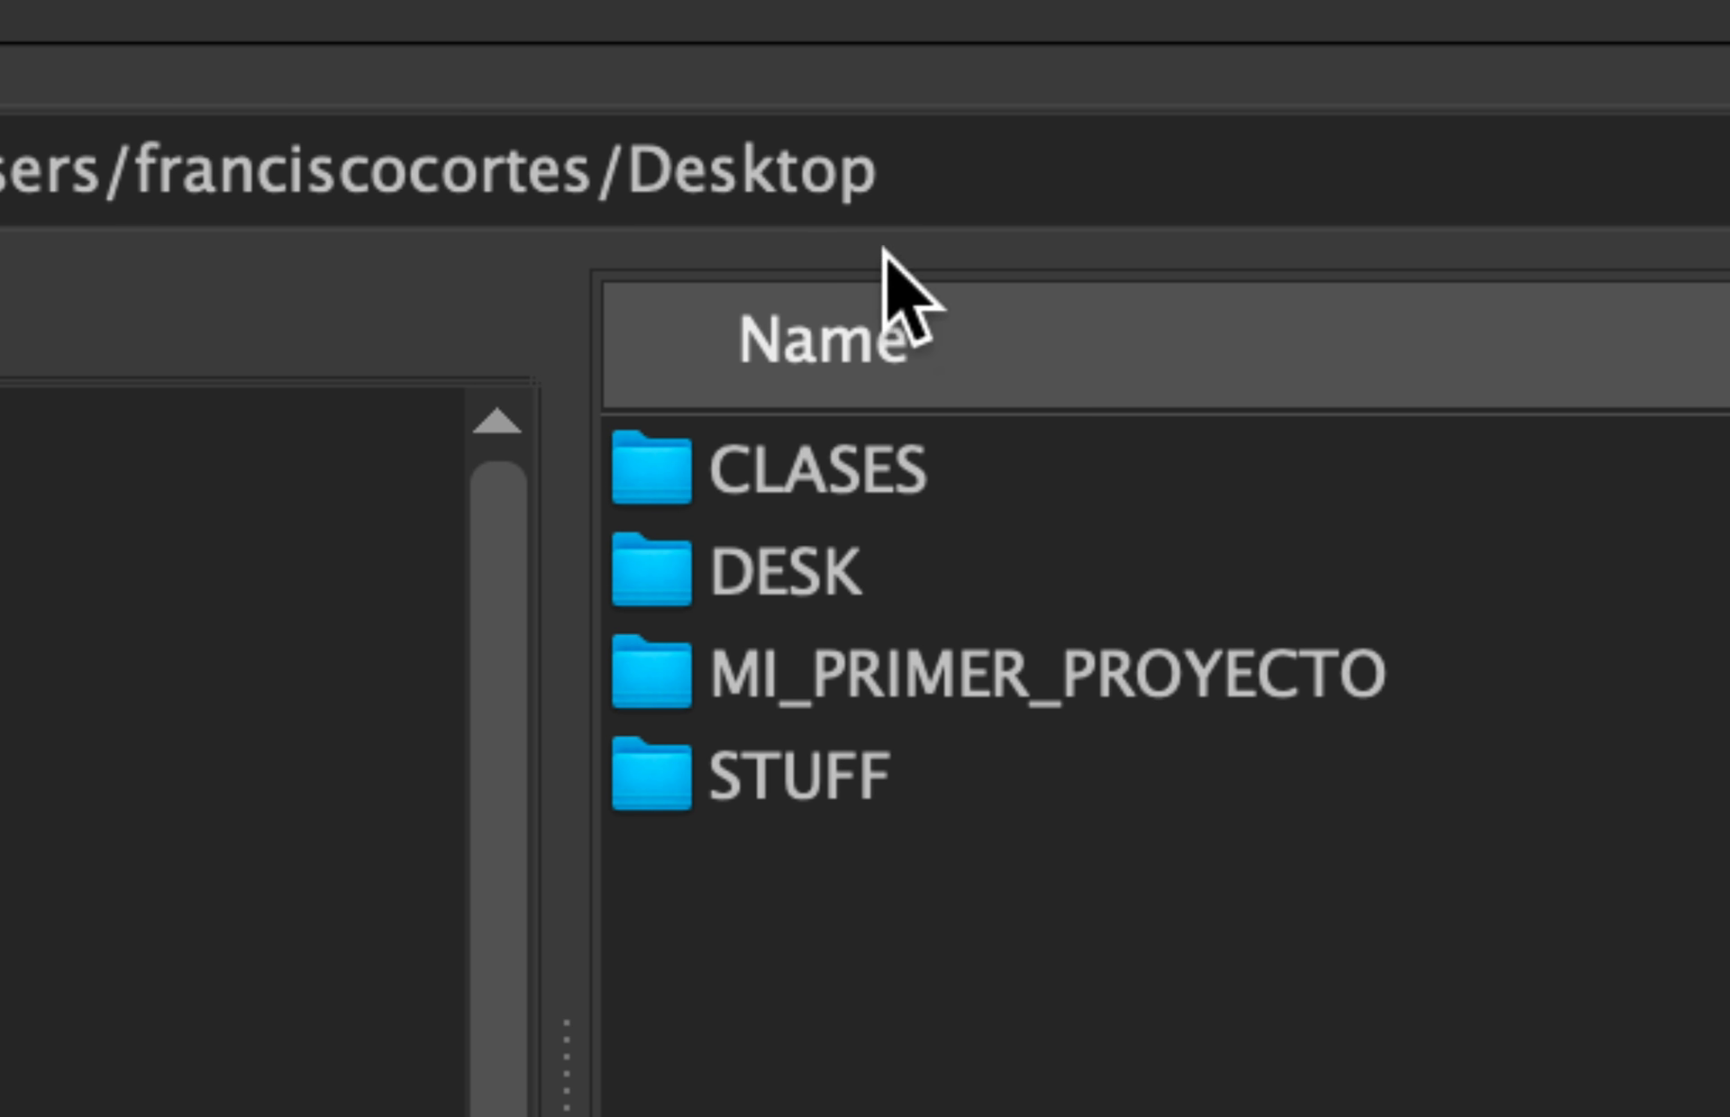
drag(637, 180, 881, 194)
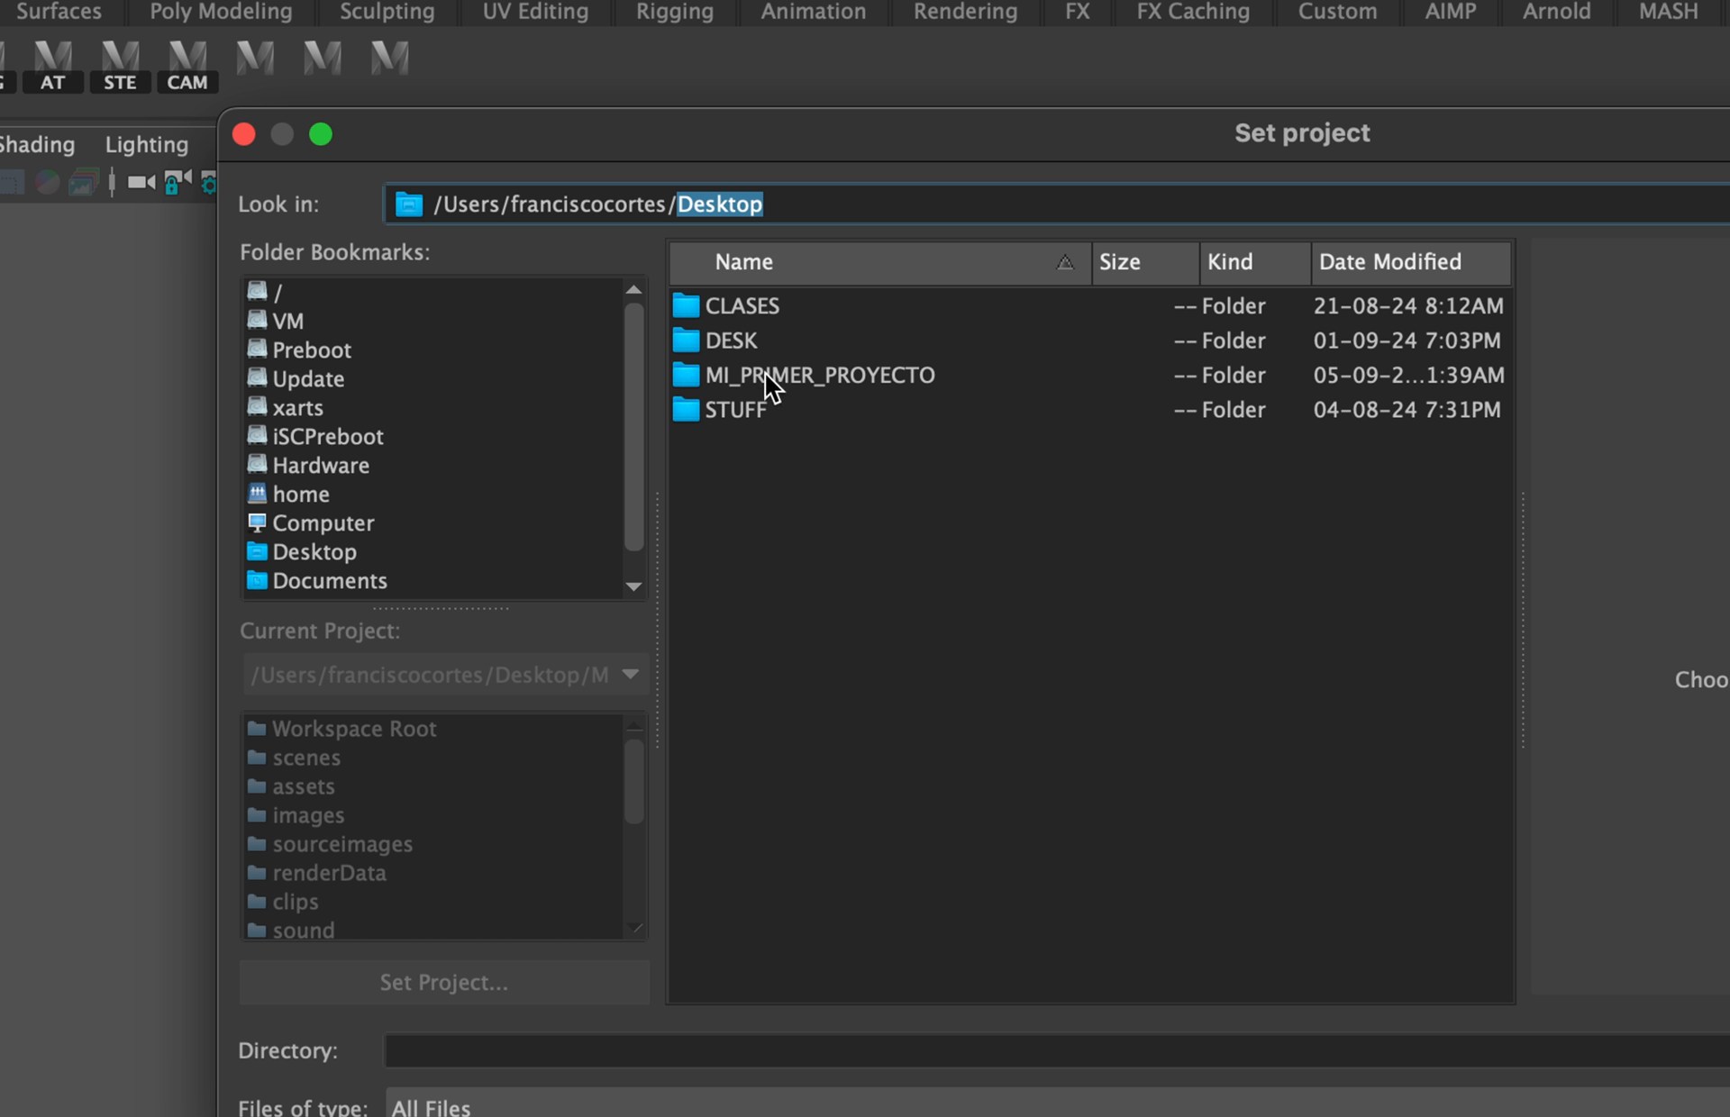
double_click(966, 611)
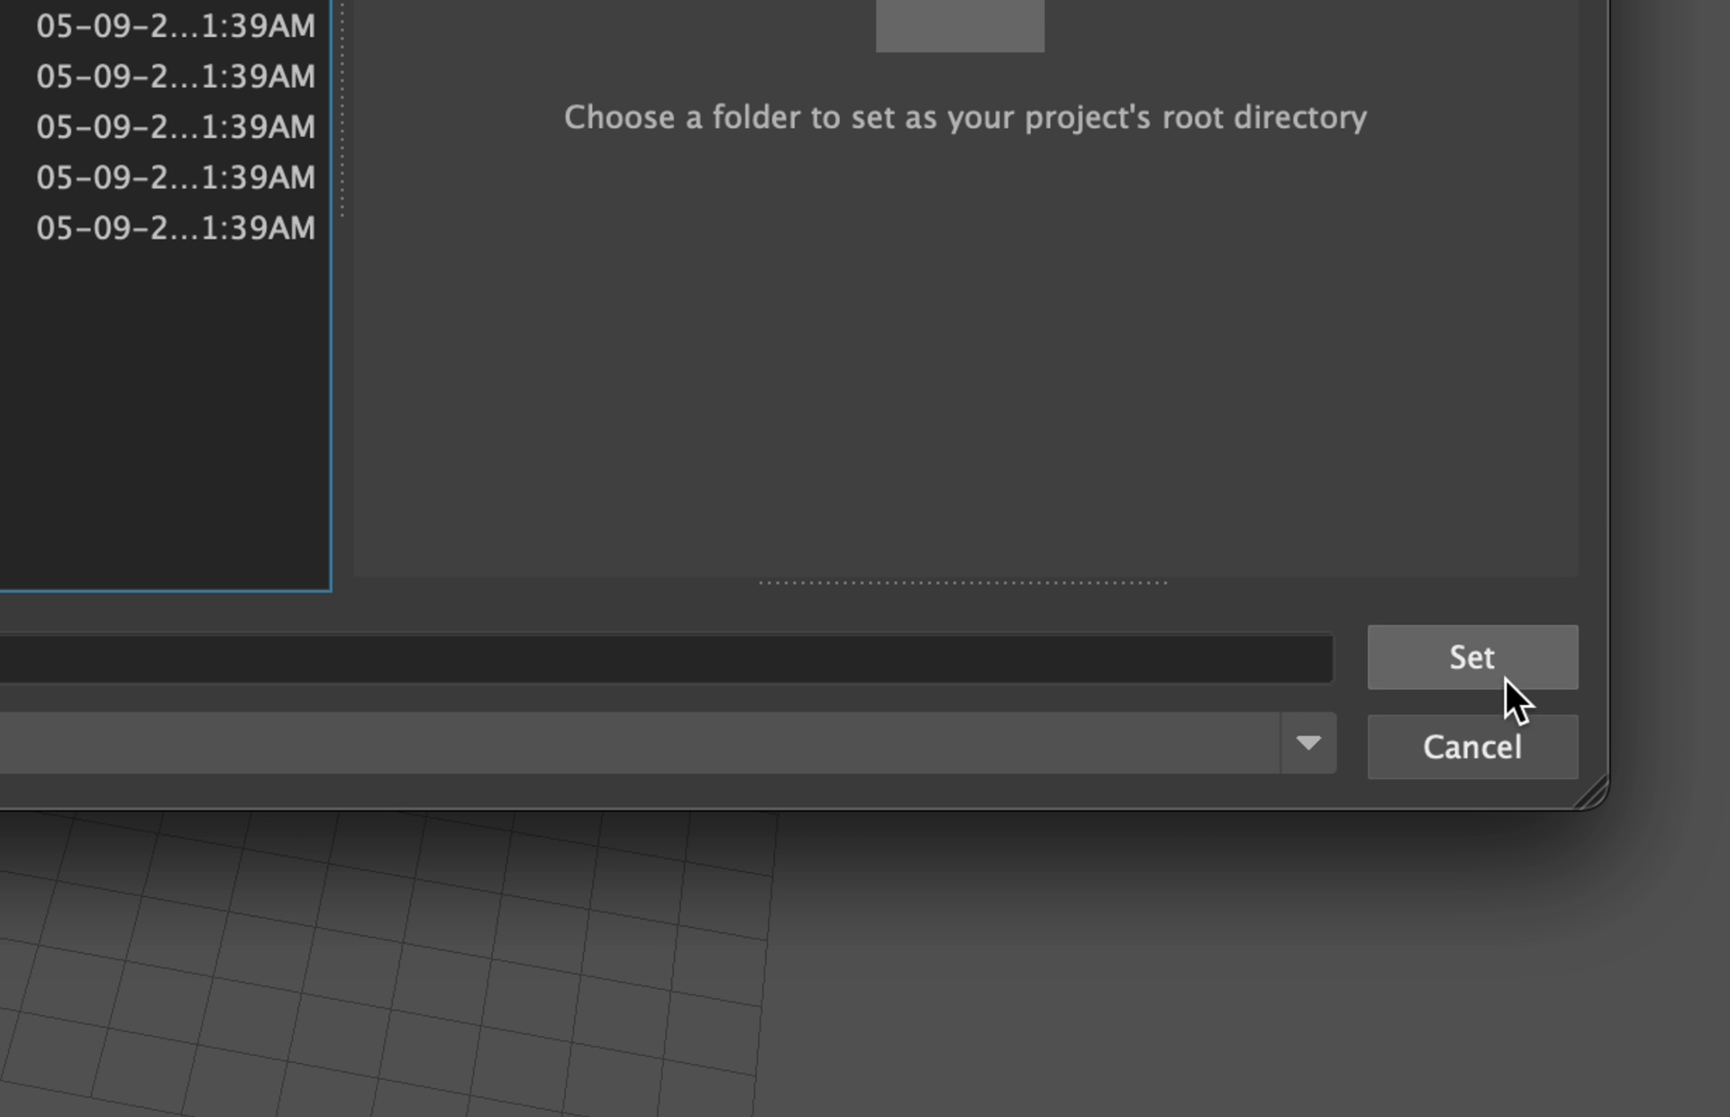
click(1501, 676)
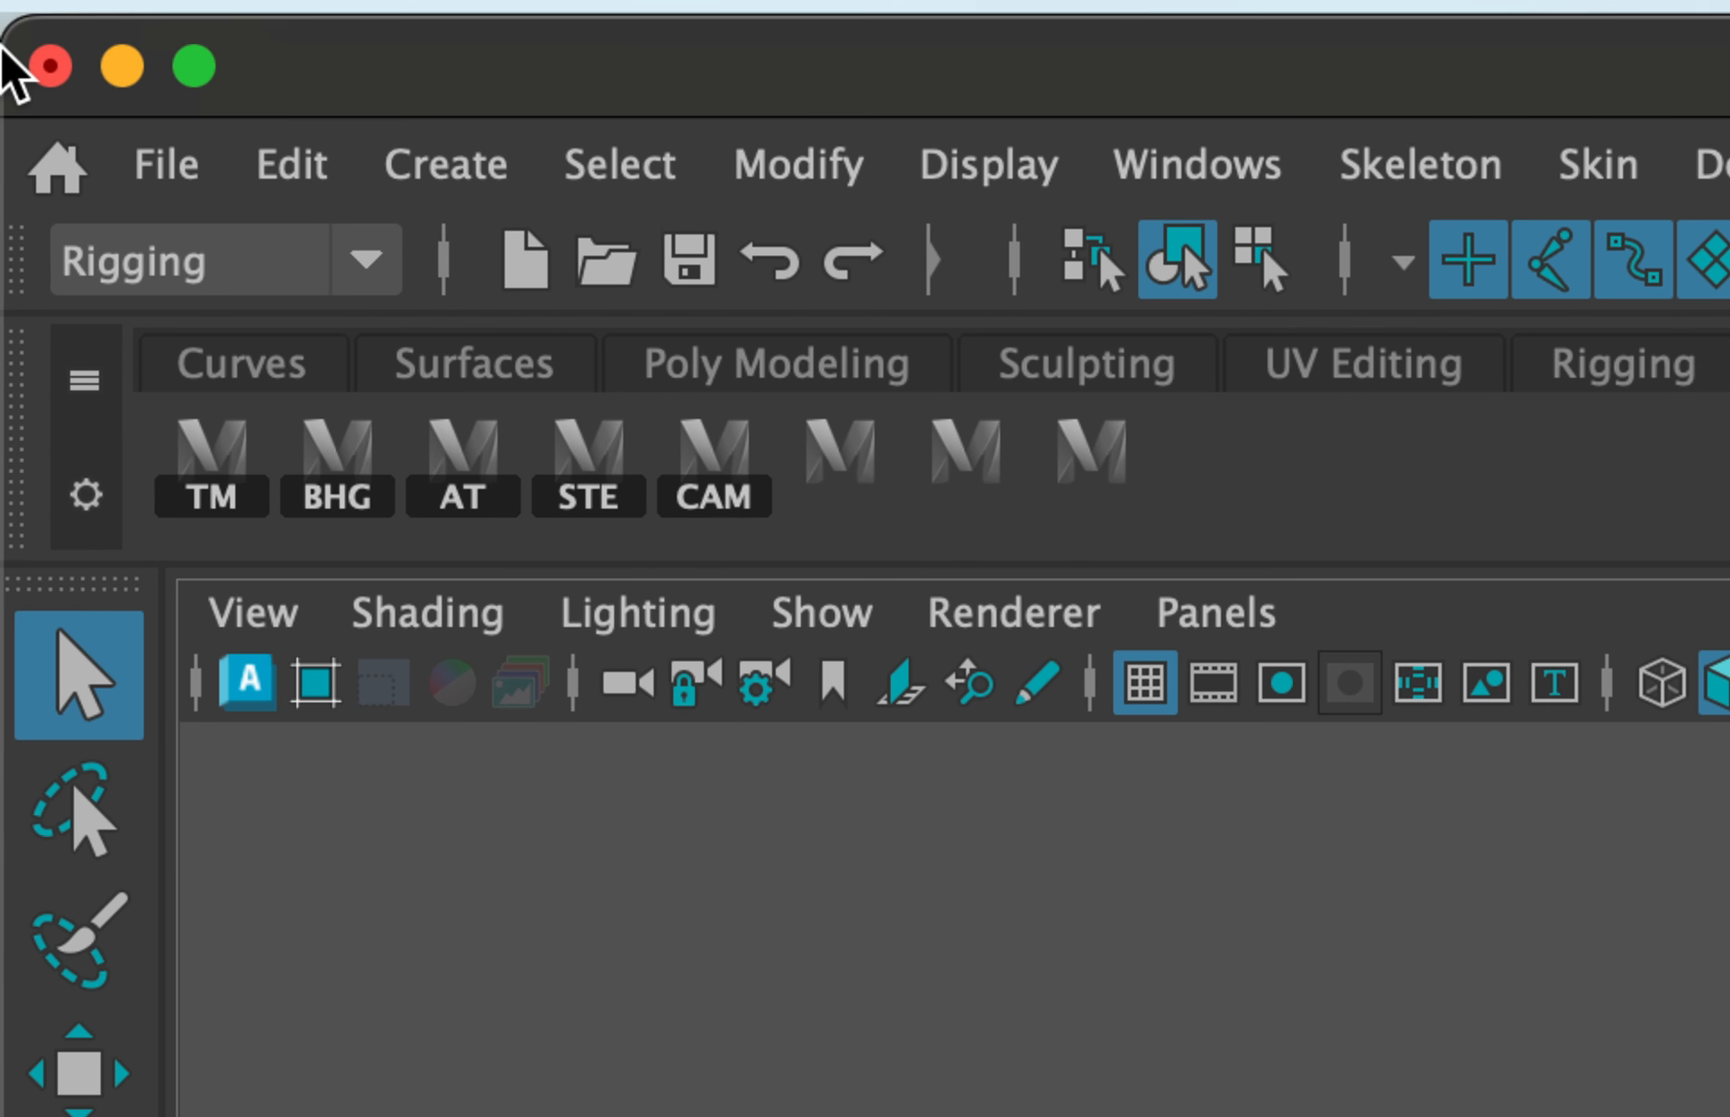
Save the scene as TREN in Maya ASCII format in the project's scenes folder.
click(41, 81)
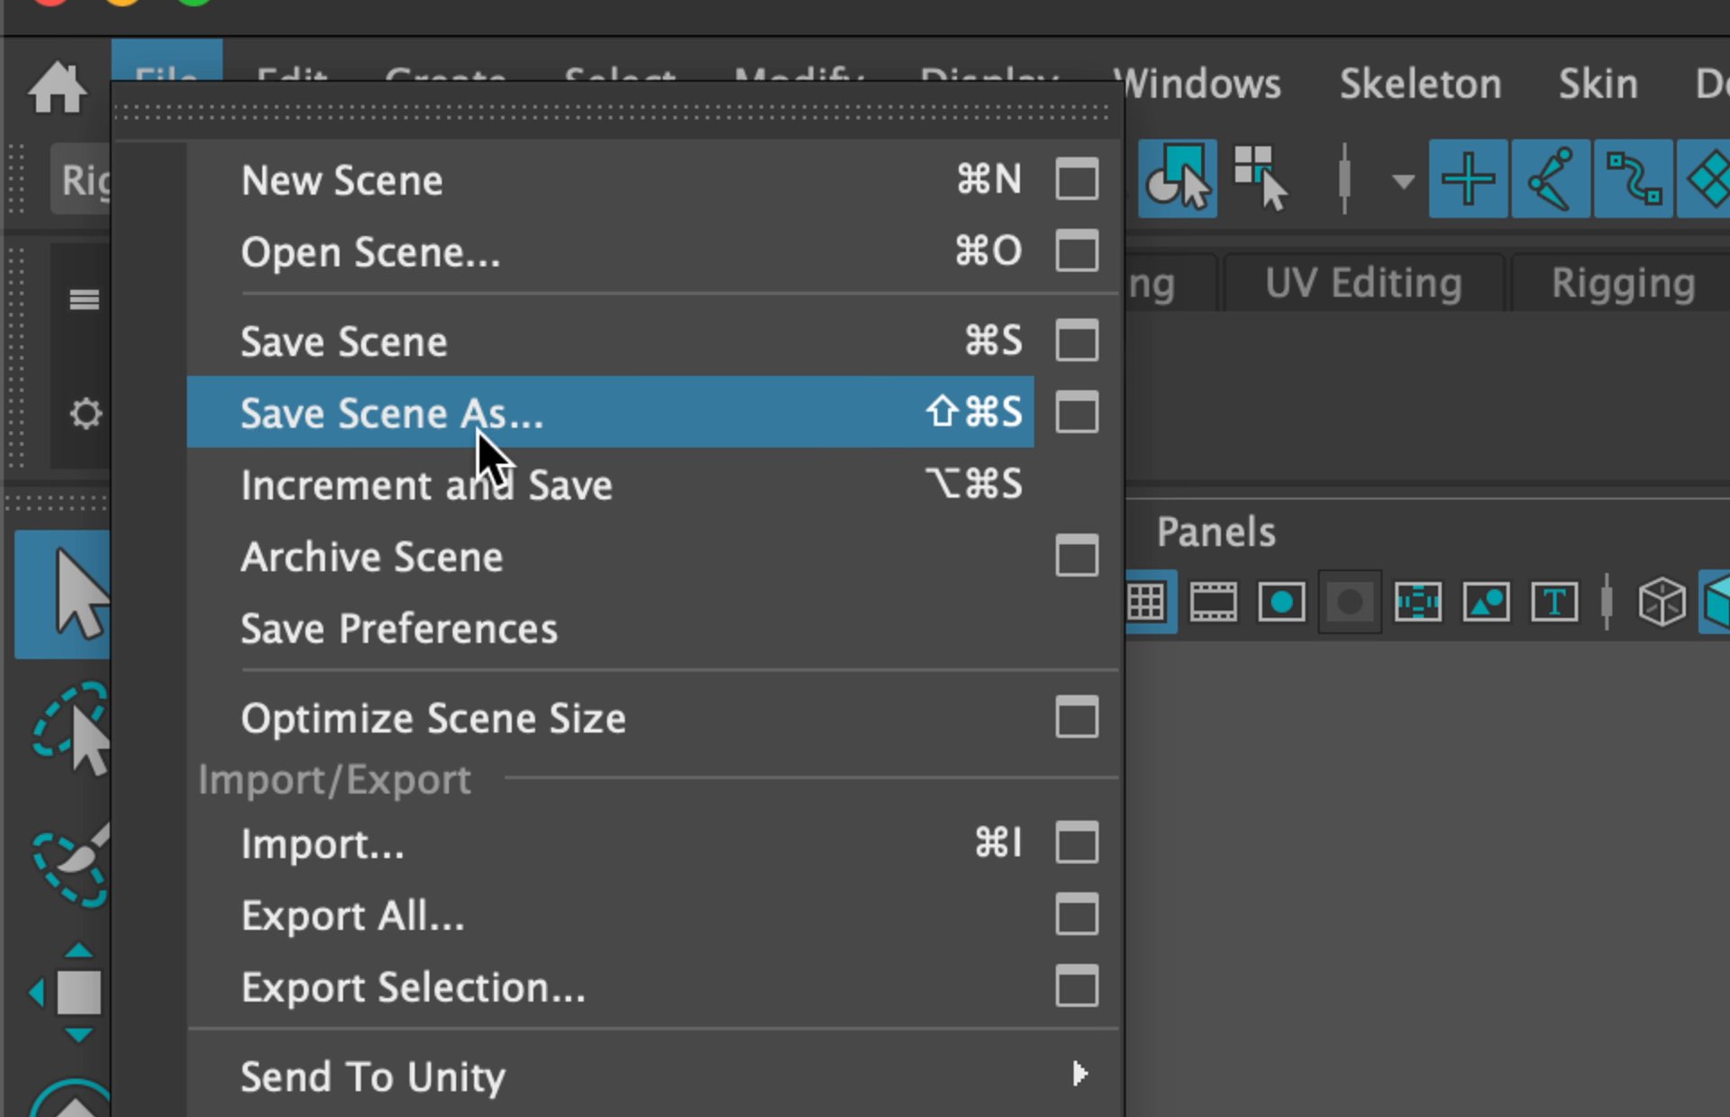
click(480, 435)
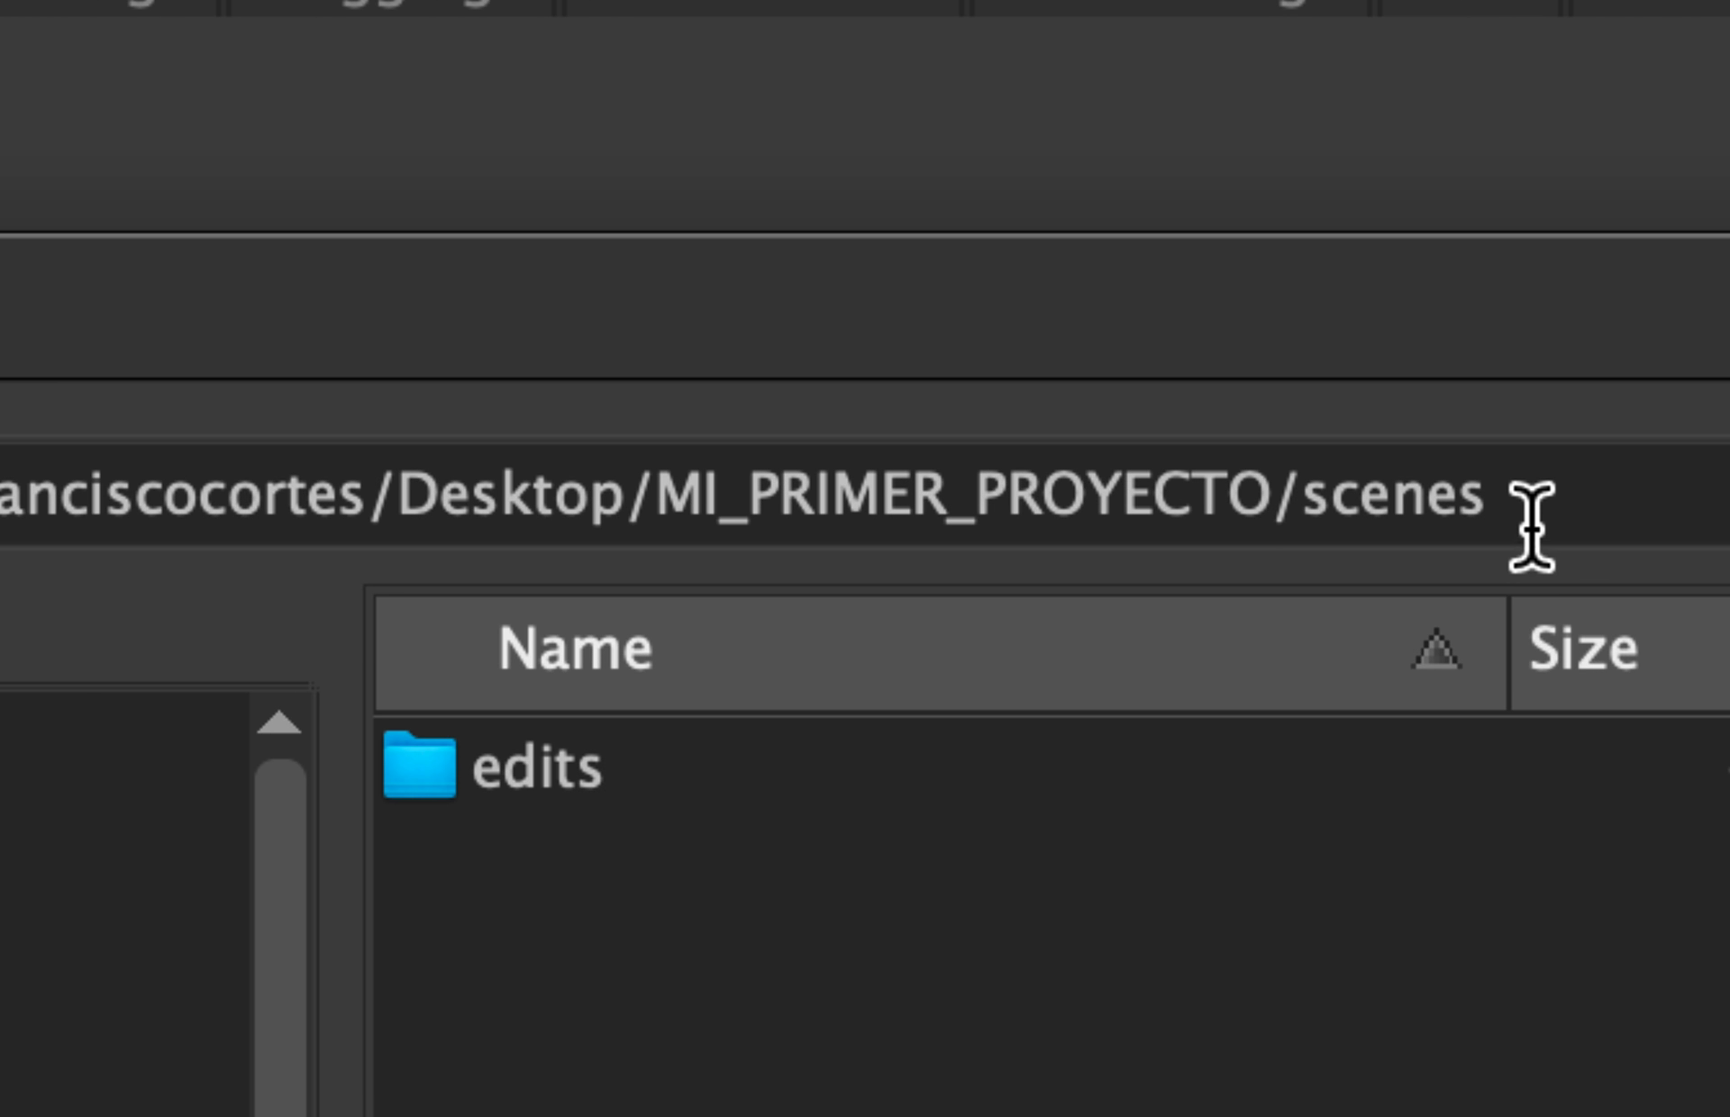
drag(1513, 540, 1275, 512)
drag(655, 500, 1444, 531)
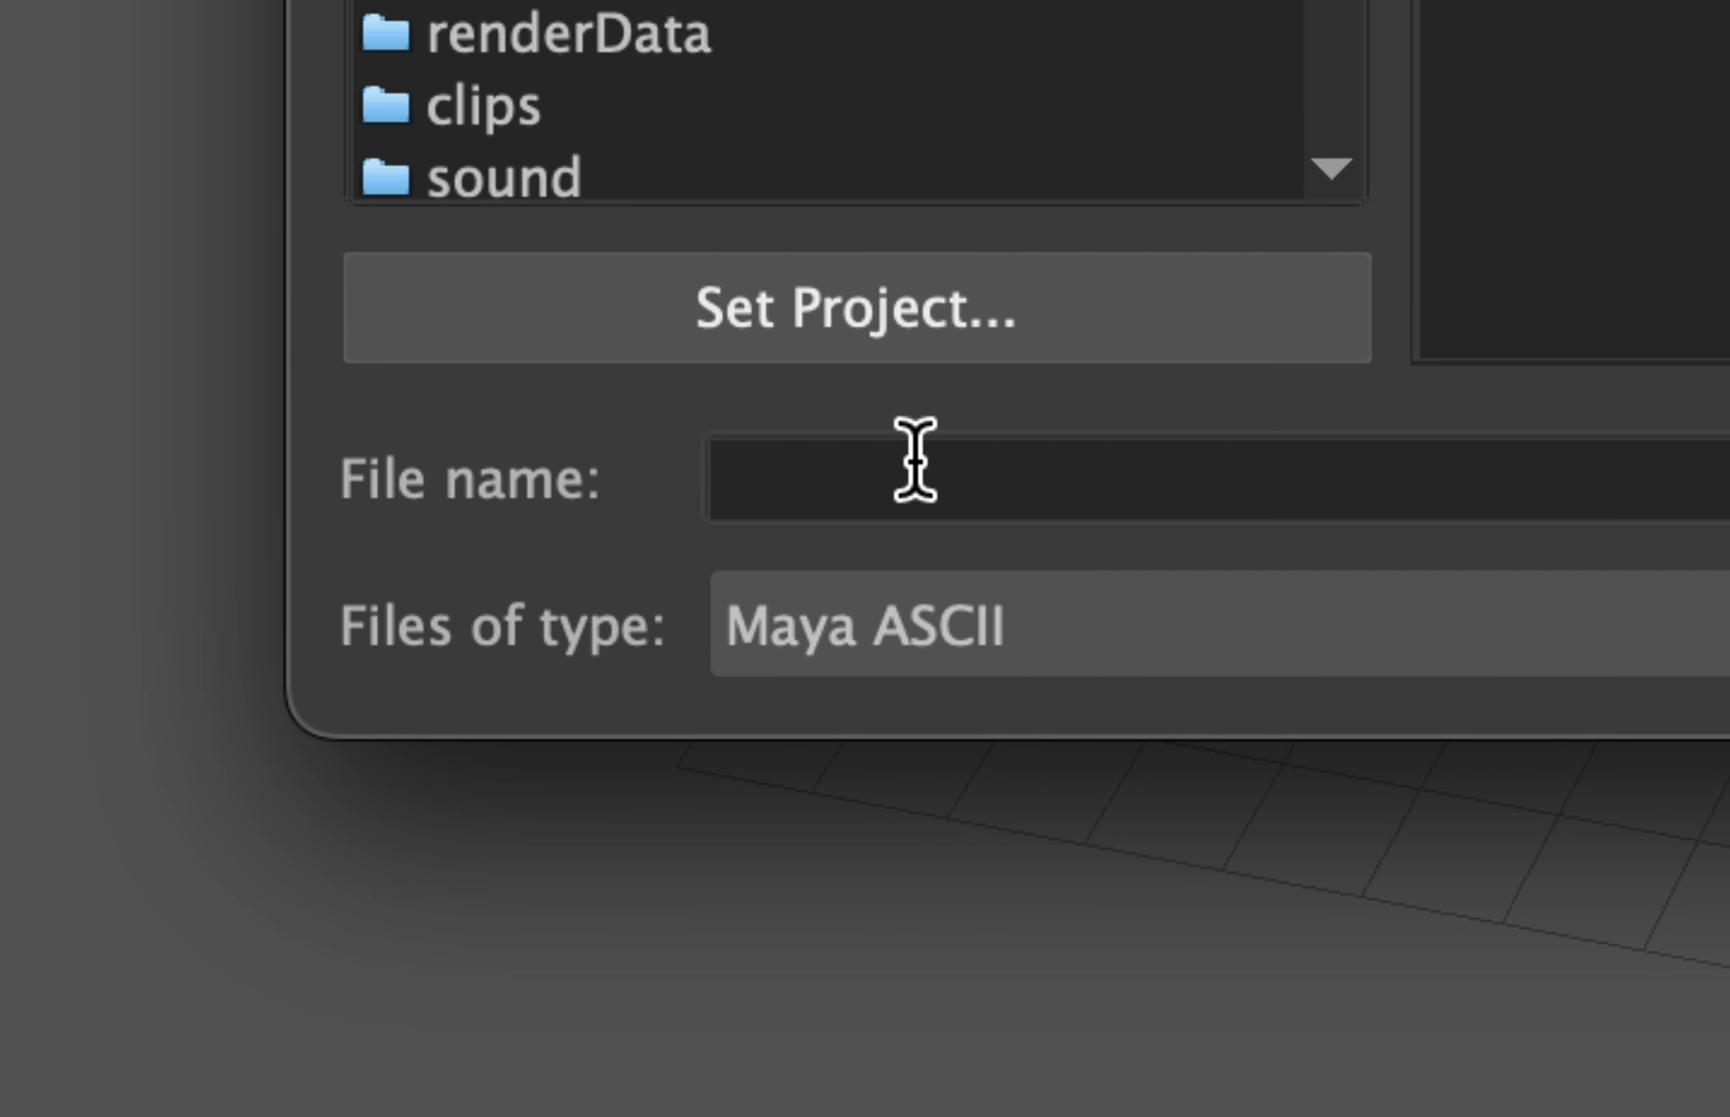
click(915, 459)
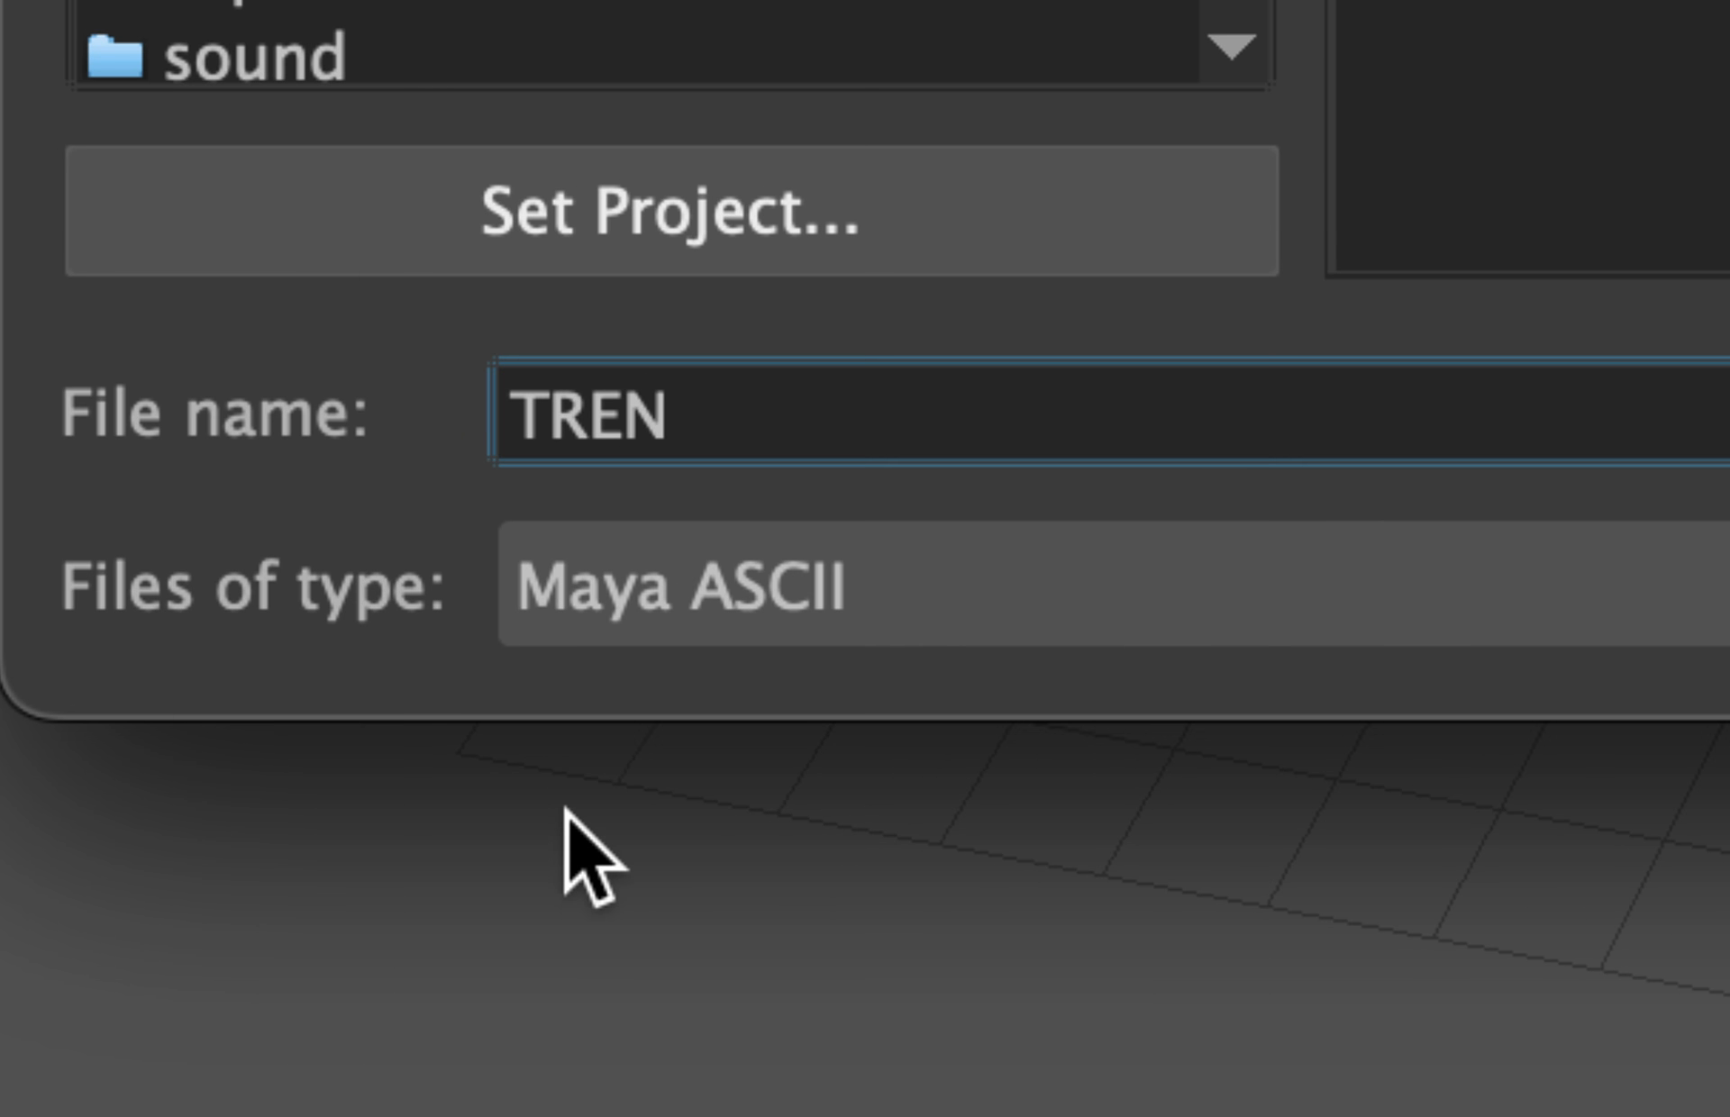
click(790, 658)
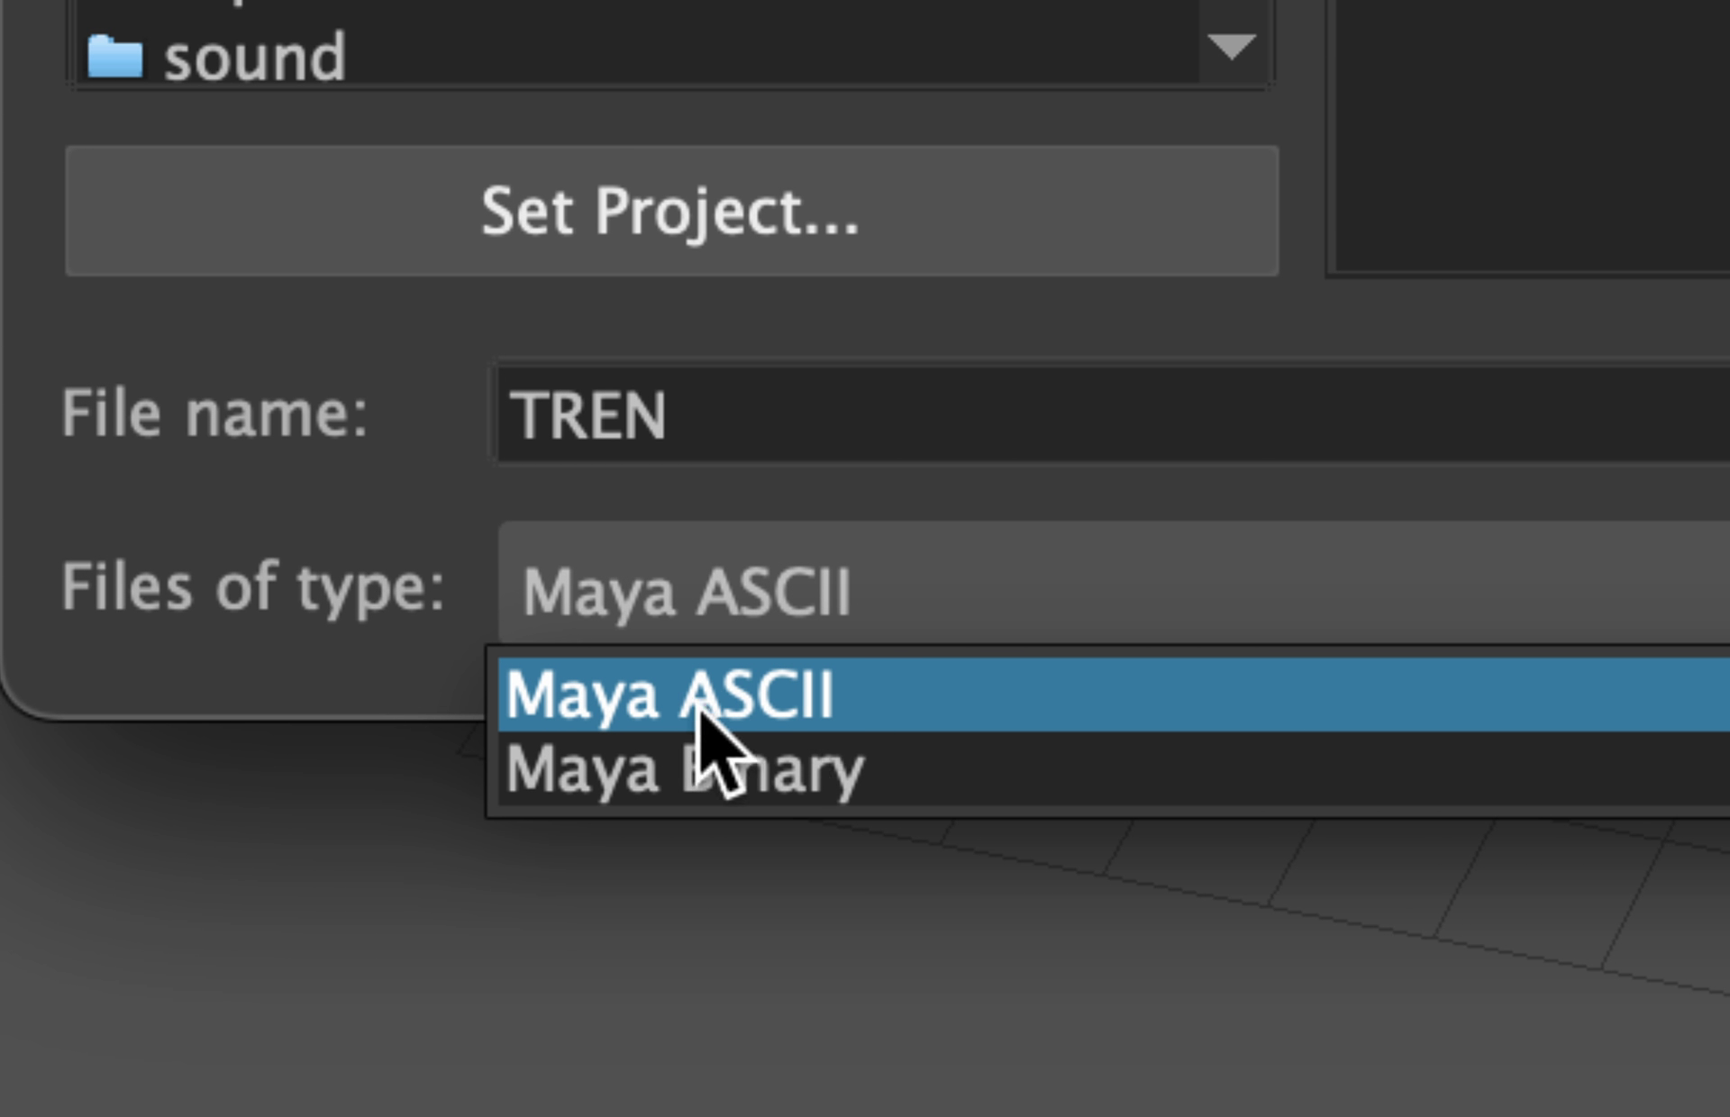
click(778, 698)
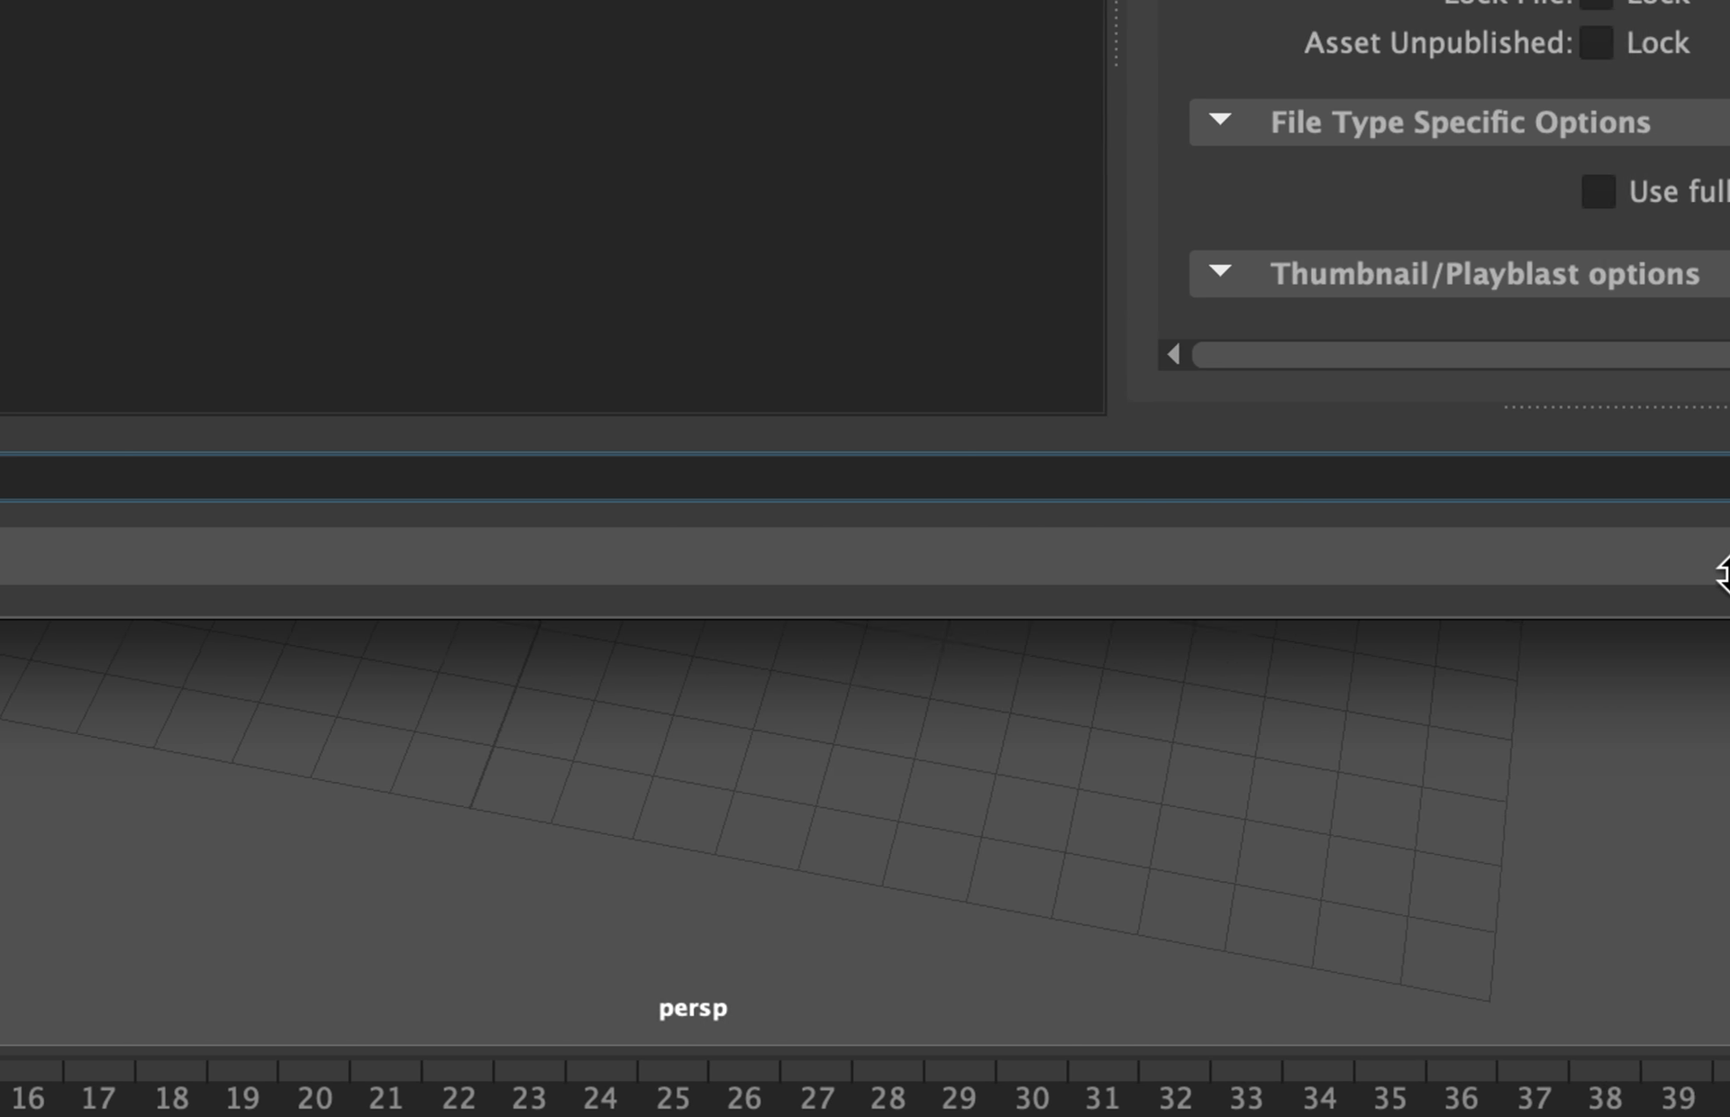
click(1300, 474)
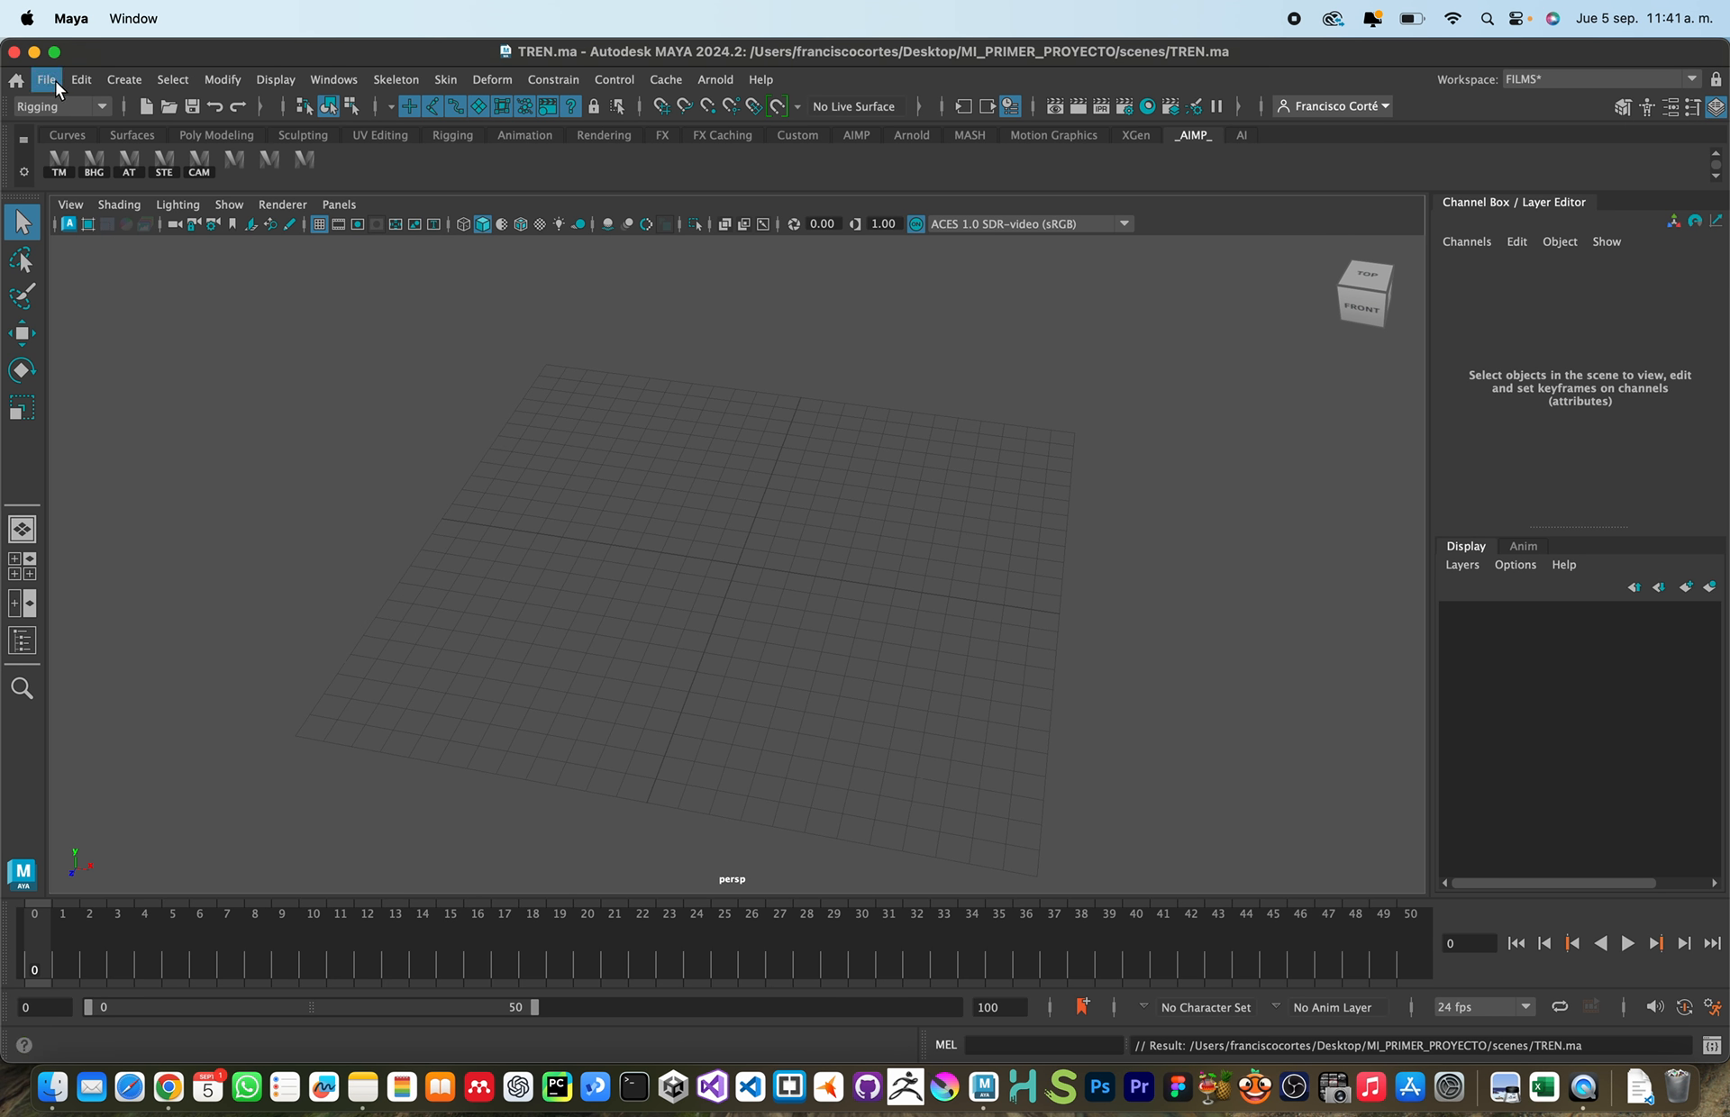
Save another copy of the scene as TREN.mb in Maya Binary format.
click(50, 79)
click(117, 174)
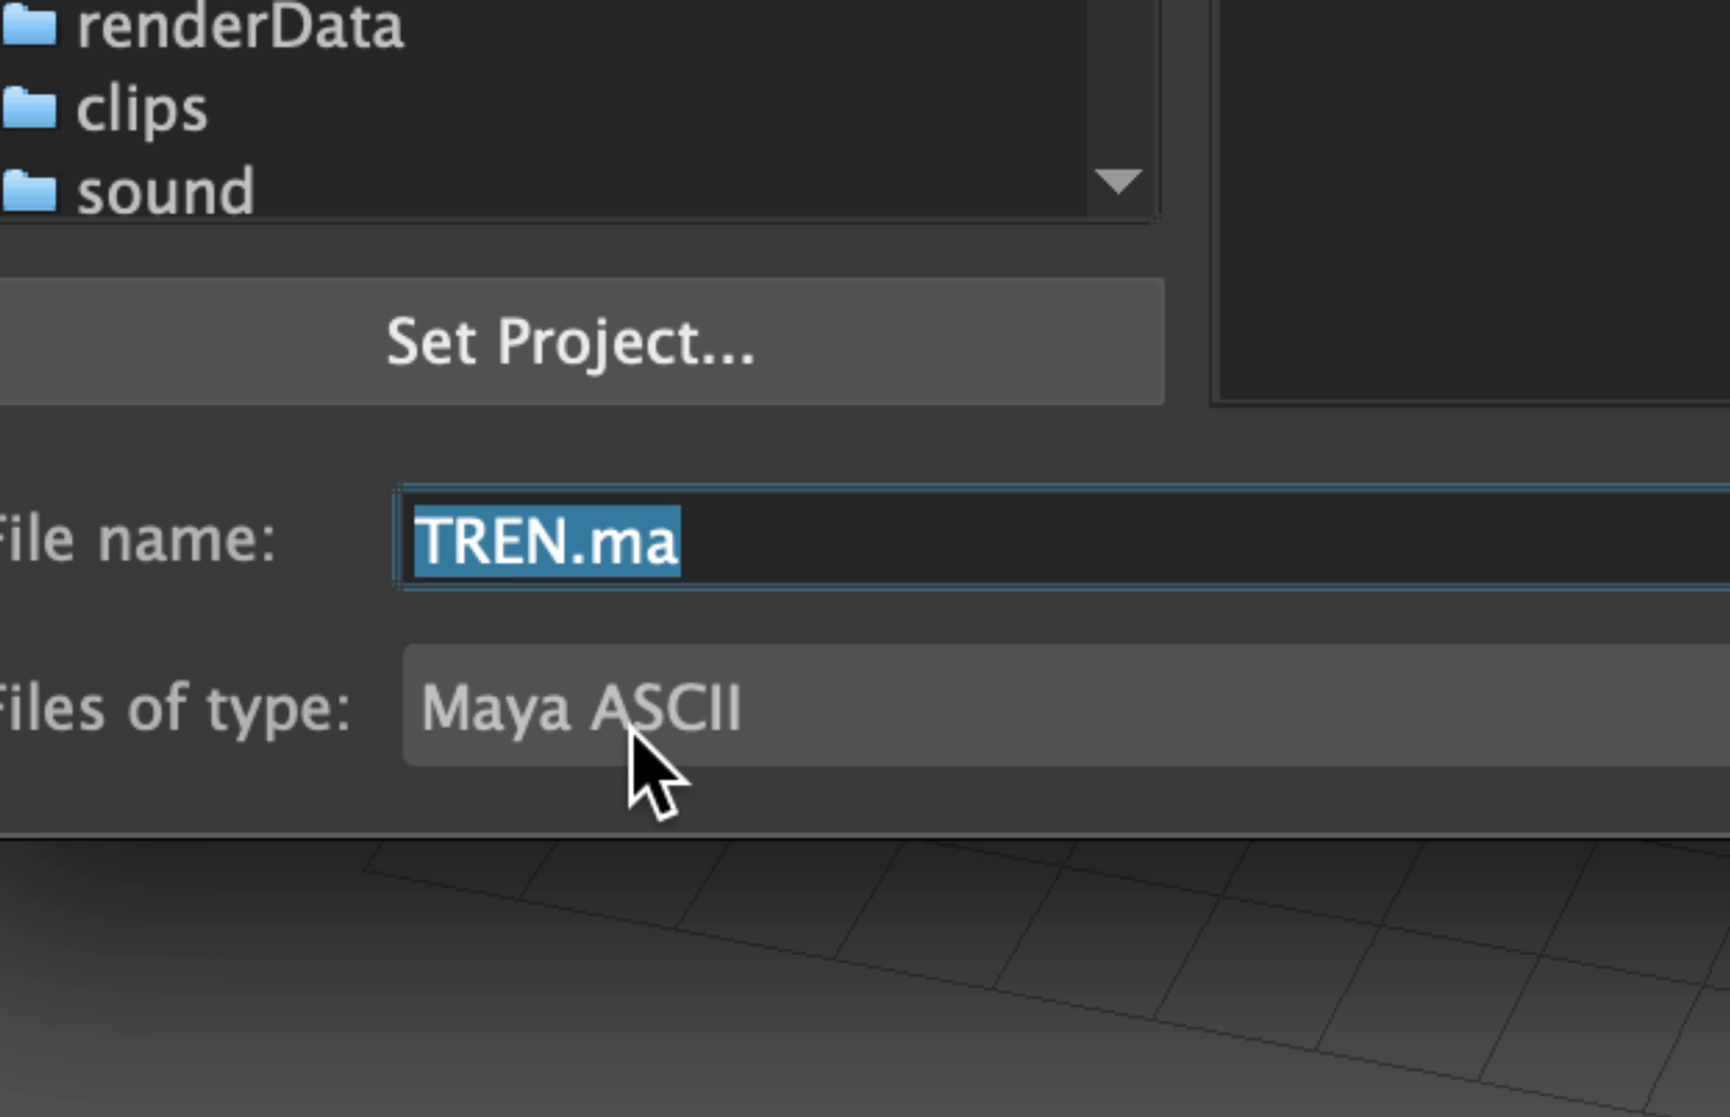
click(631, 731)
click(637, 880)
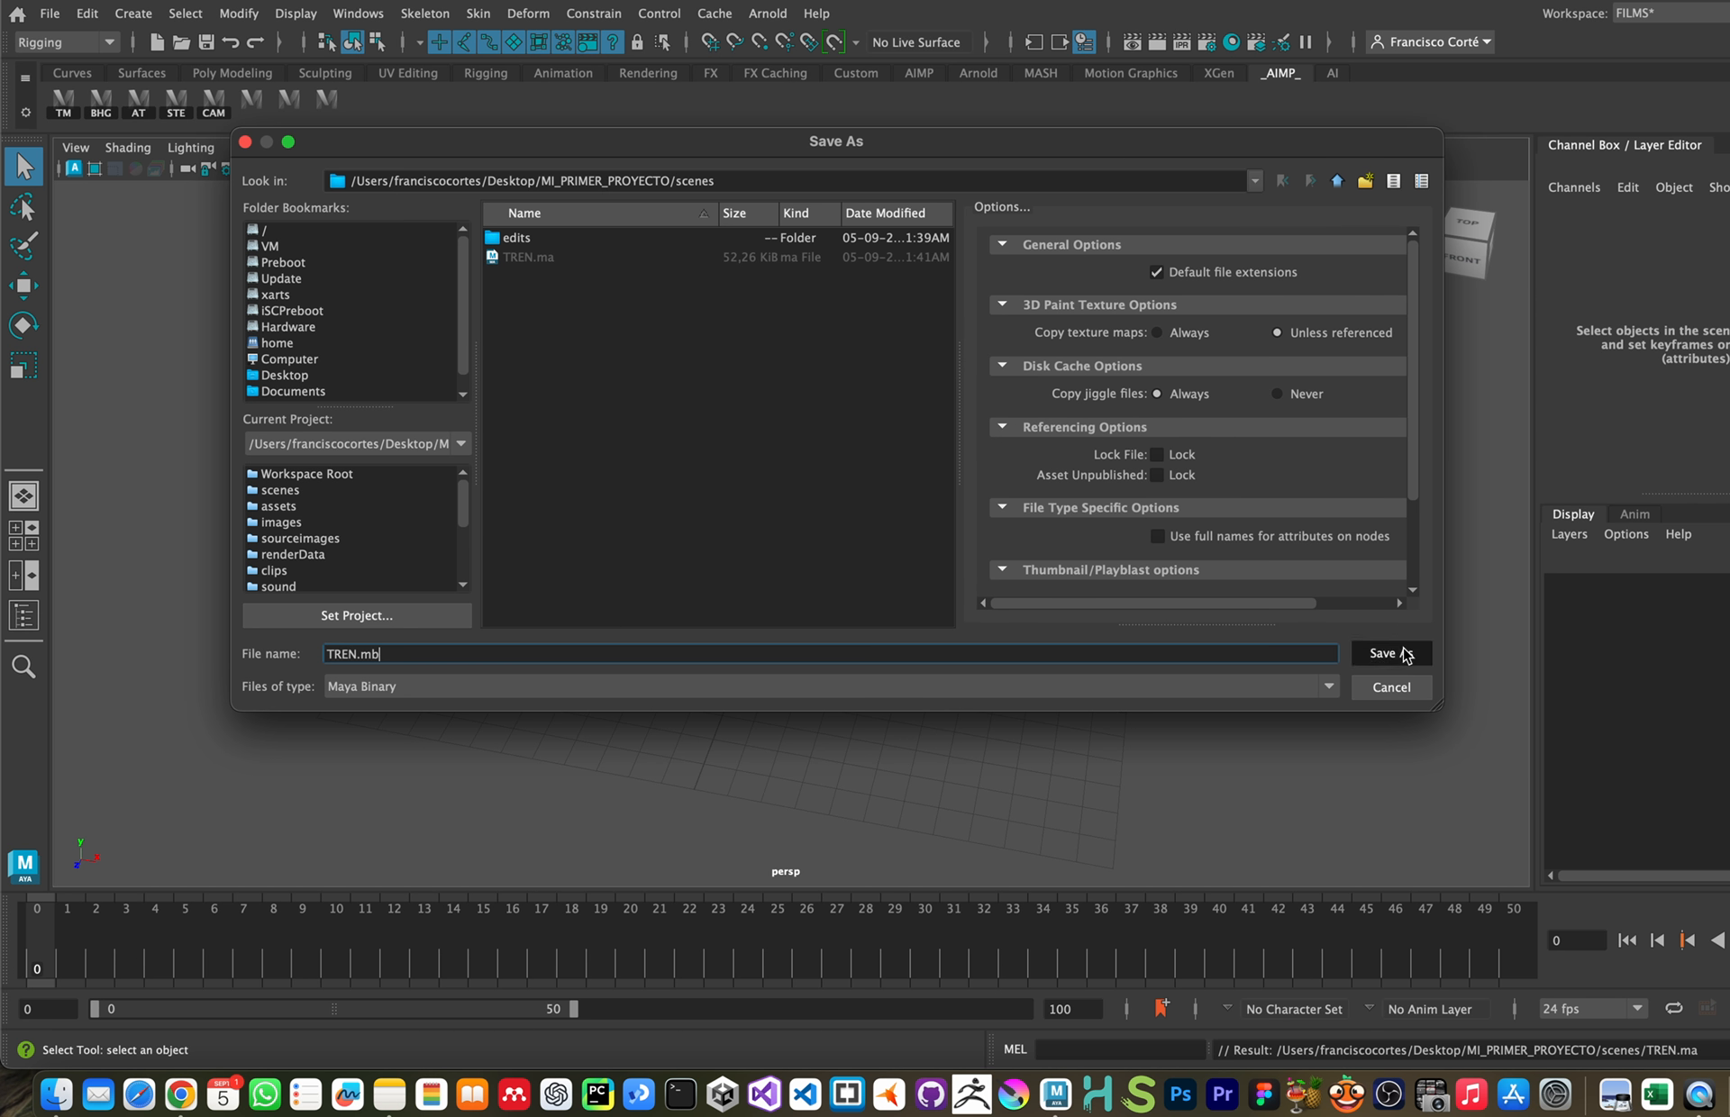
click(1403, 653)
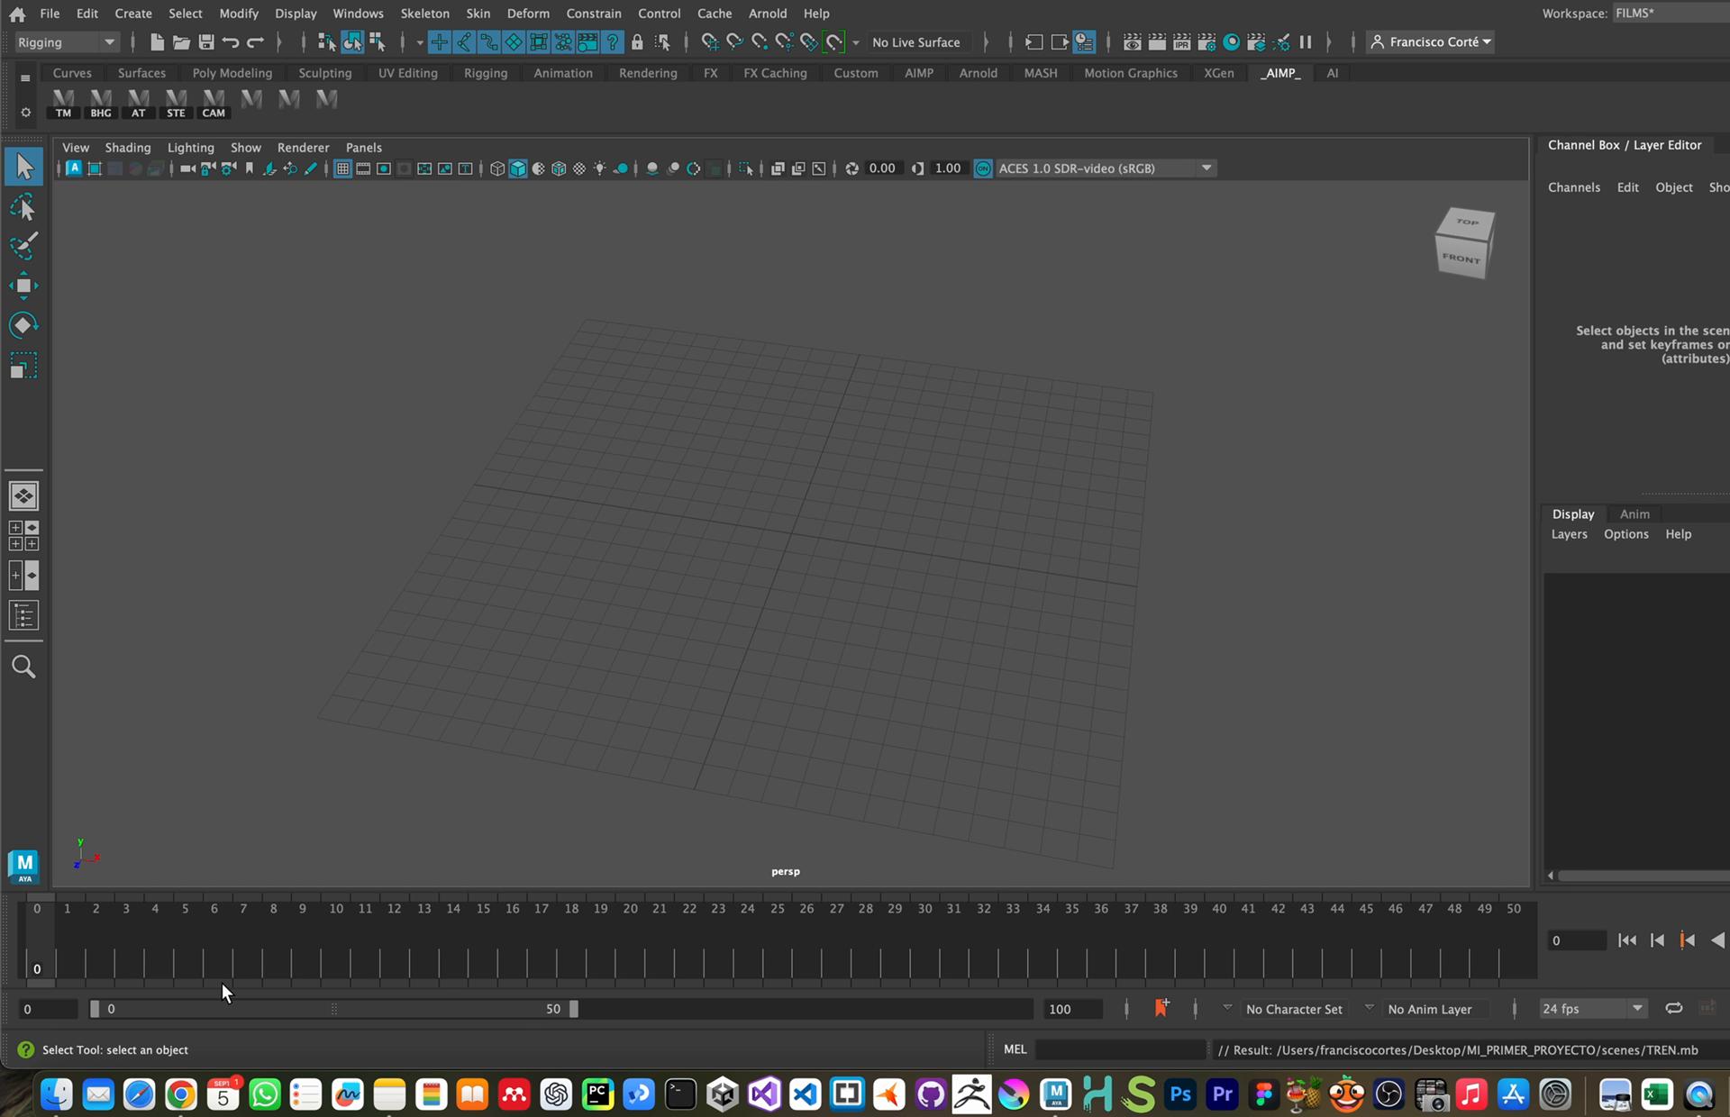
Switch to Finder and open the scenes folder inside MI_PRIMER_PROYECTO on the Desktop.
click(56, 1094)
click(504, 220)
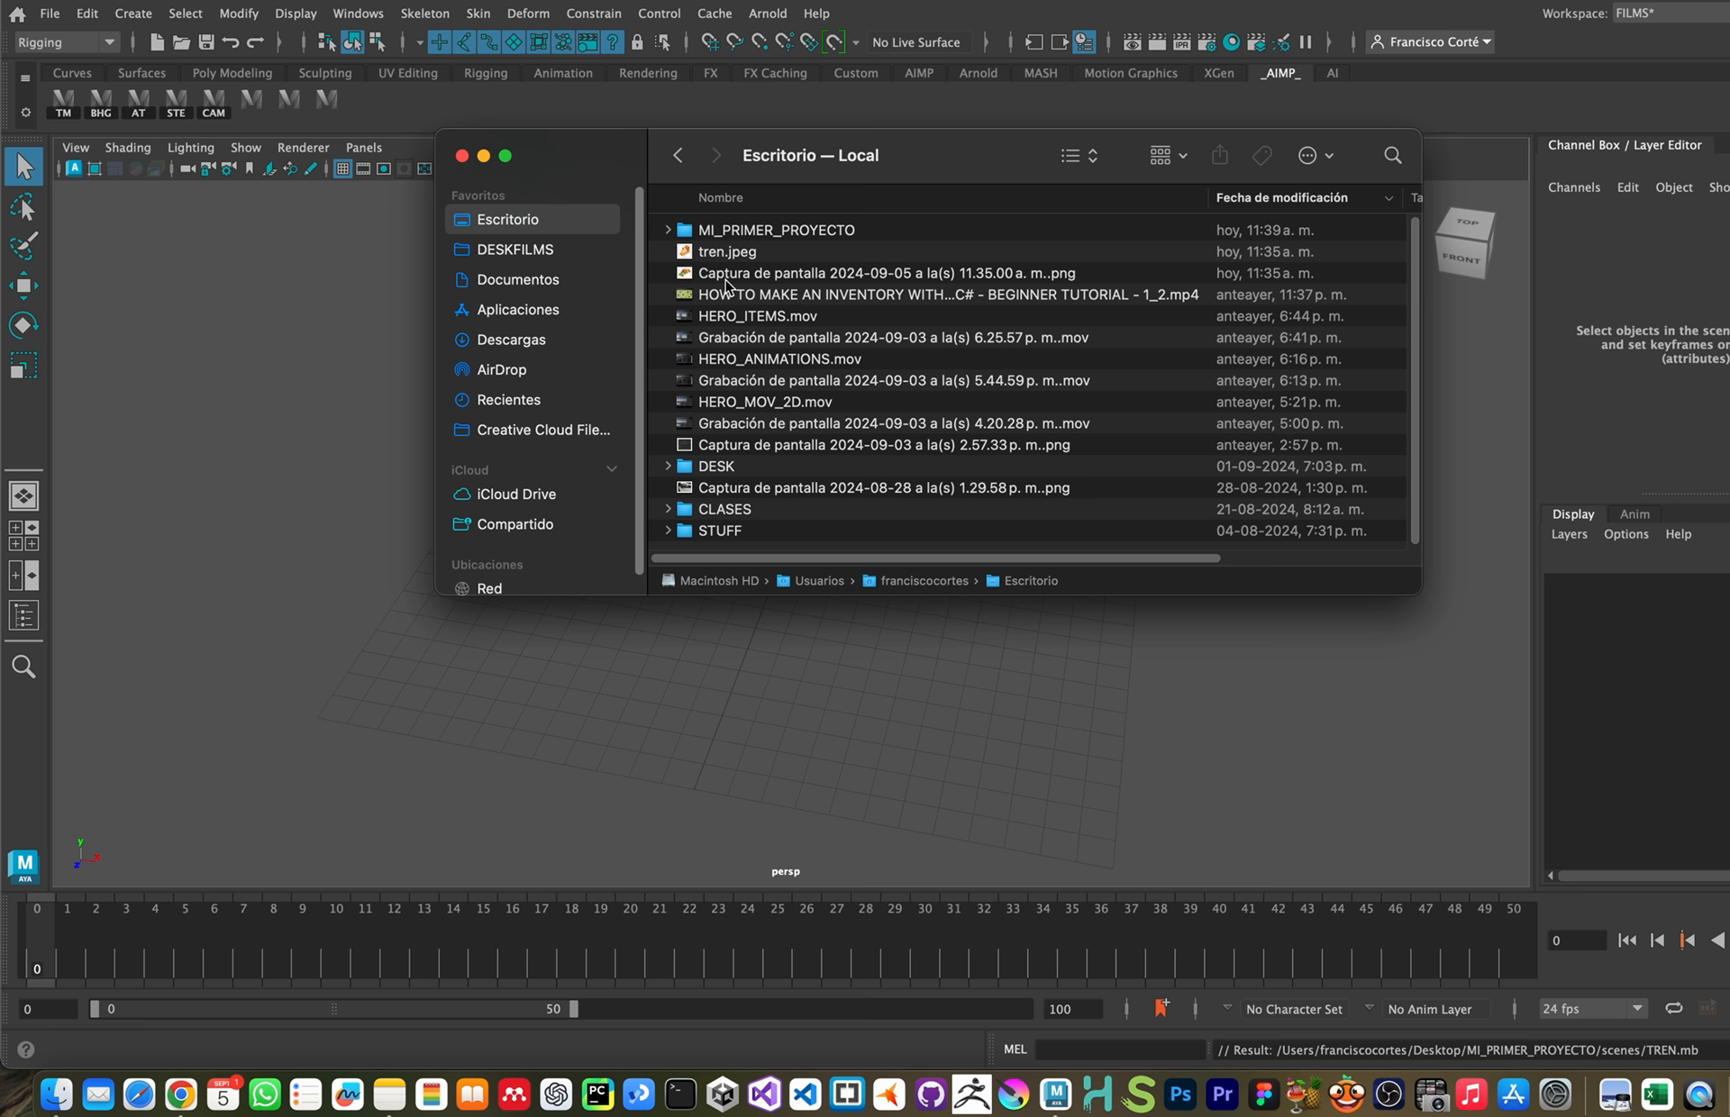
double_click(711, 231)
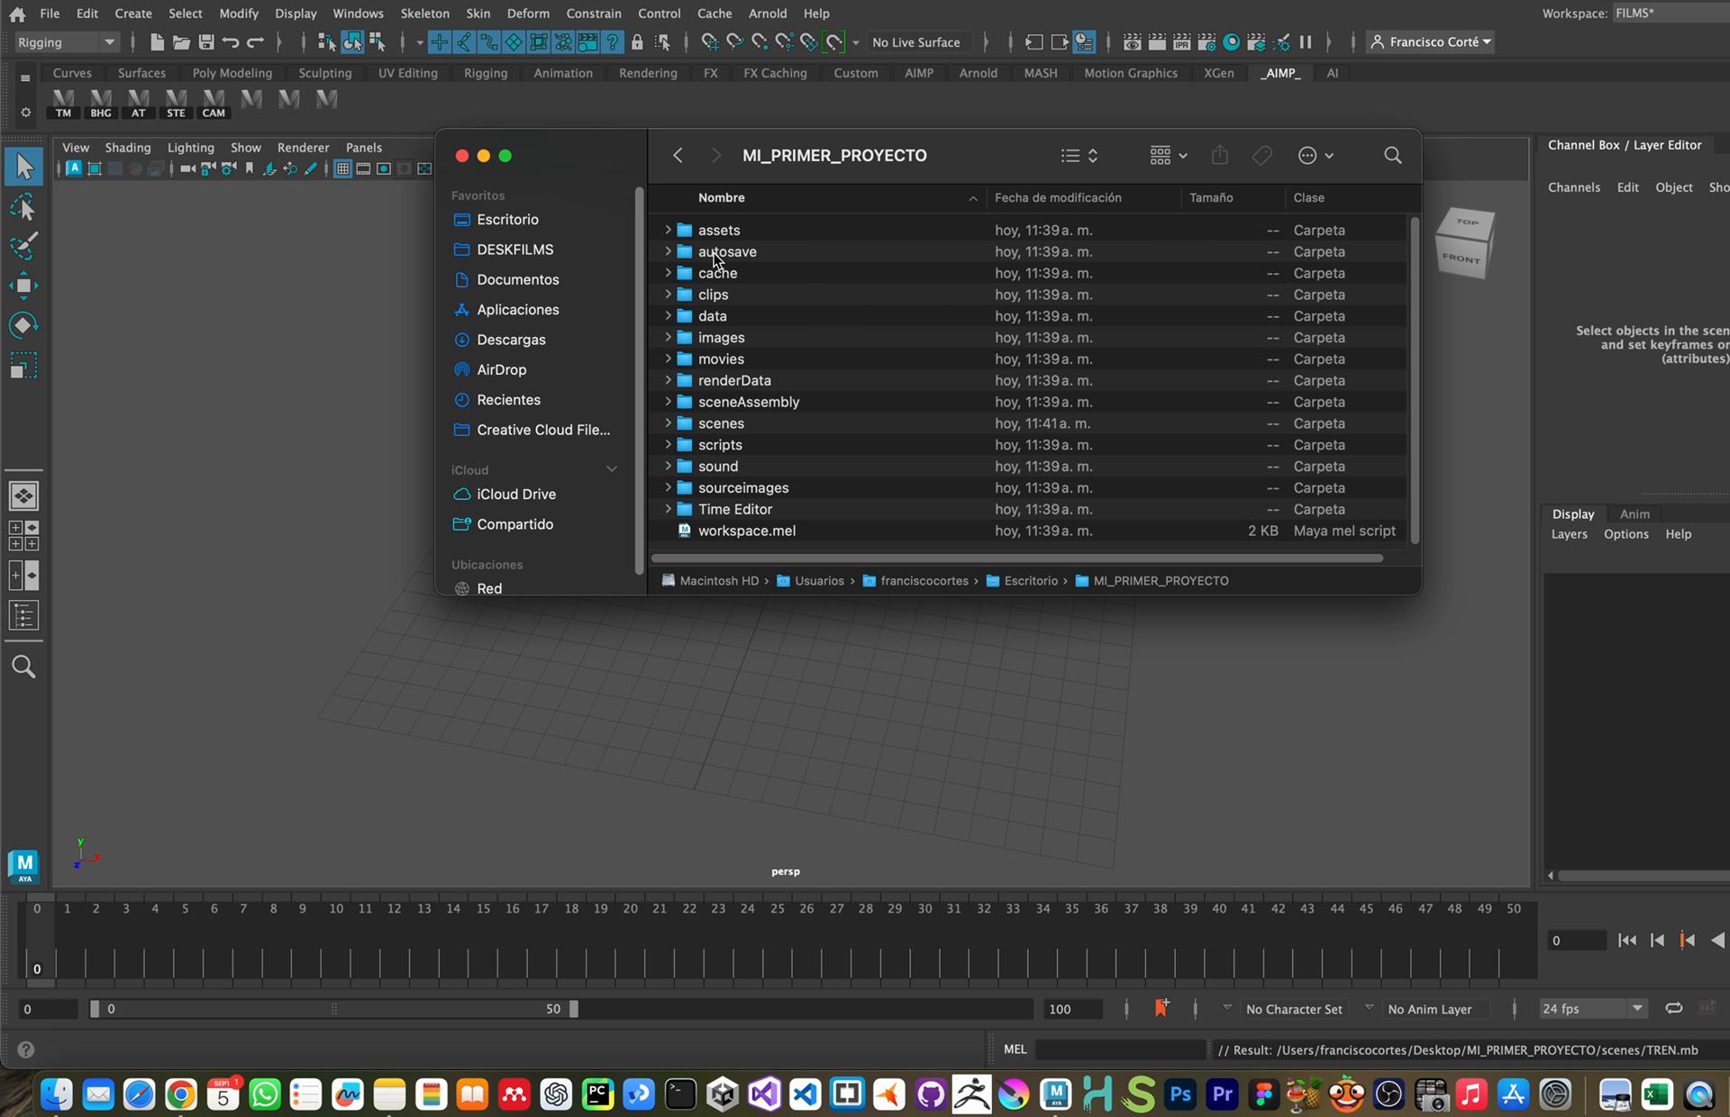
double_click(730, 425)
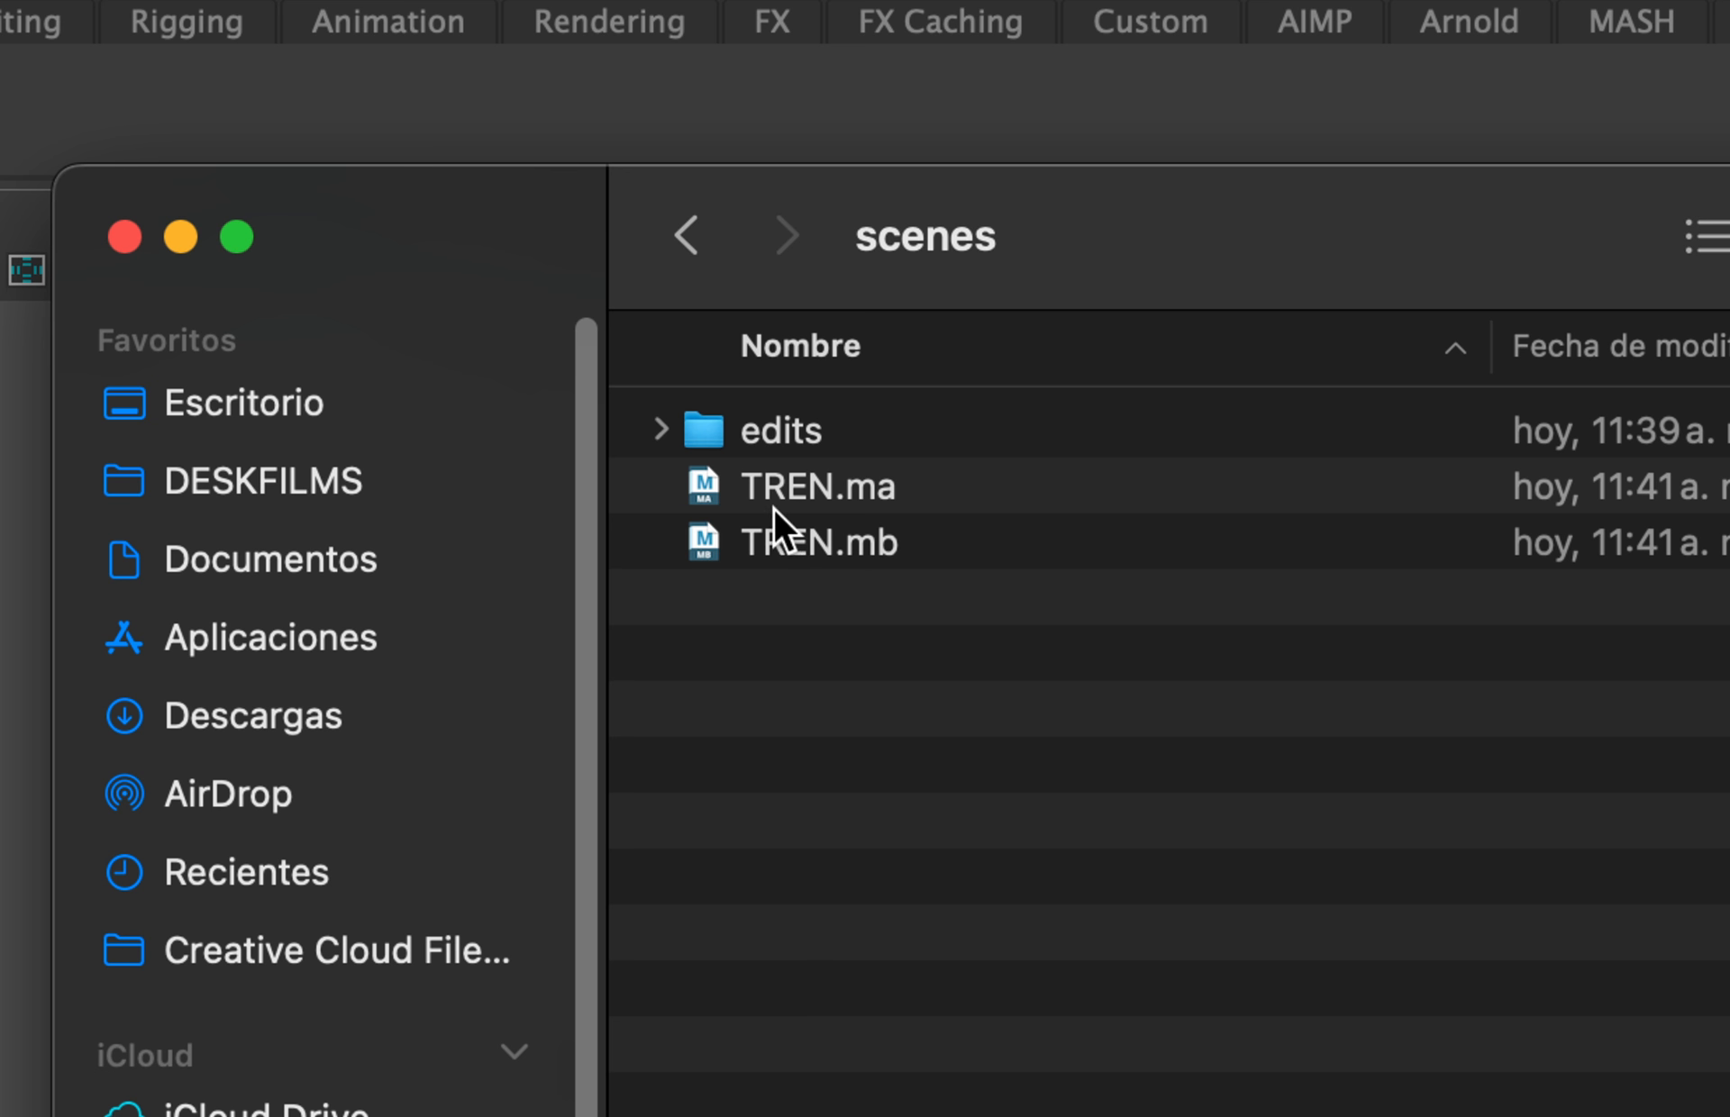
Open the TREN.ma file with Editor de Texto, leaving the option to always use that application off.
click(937, 509)
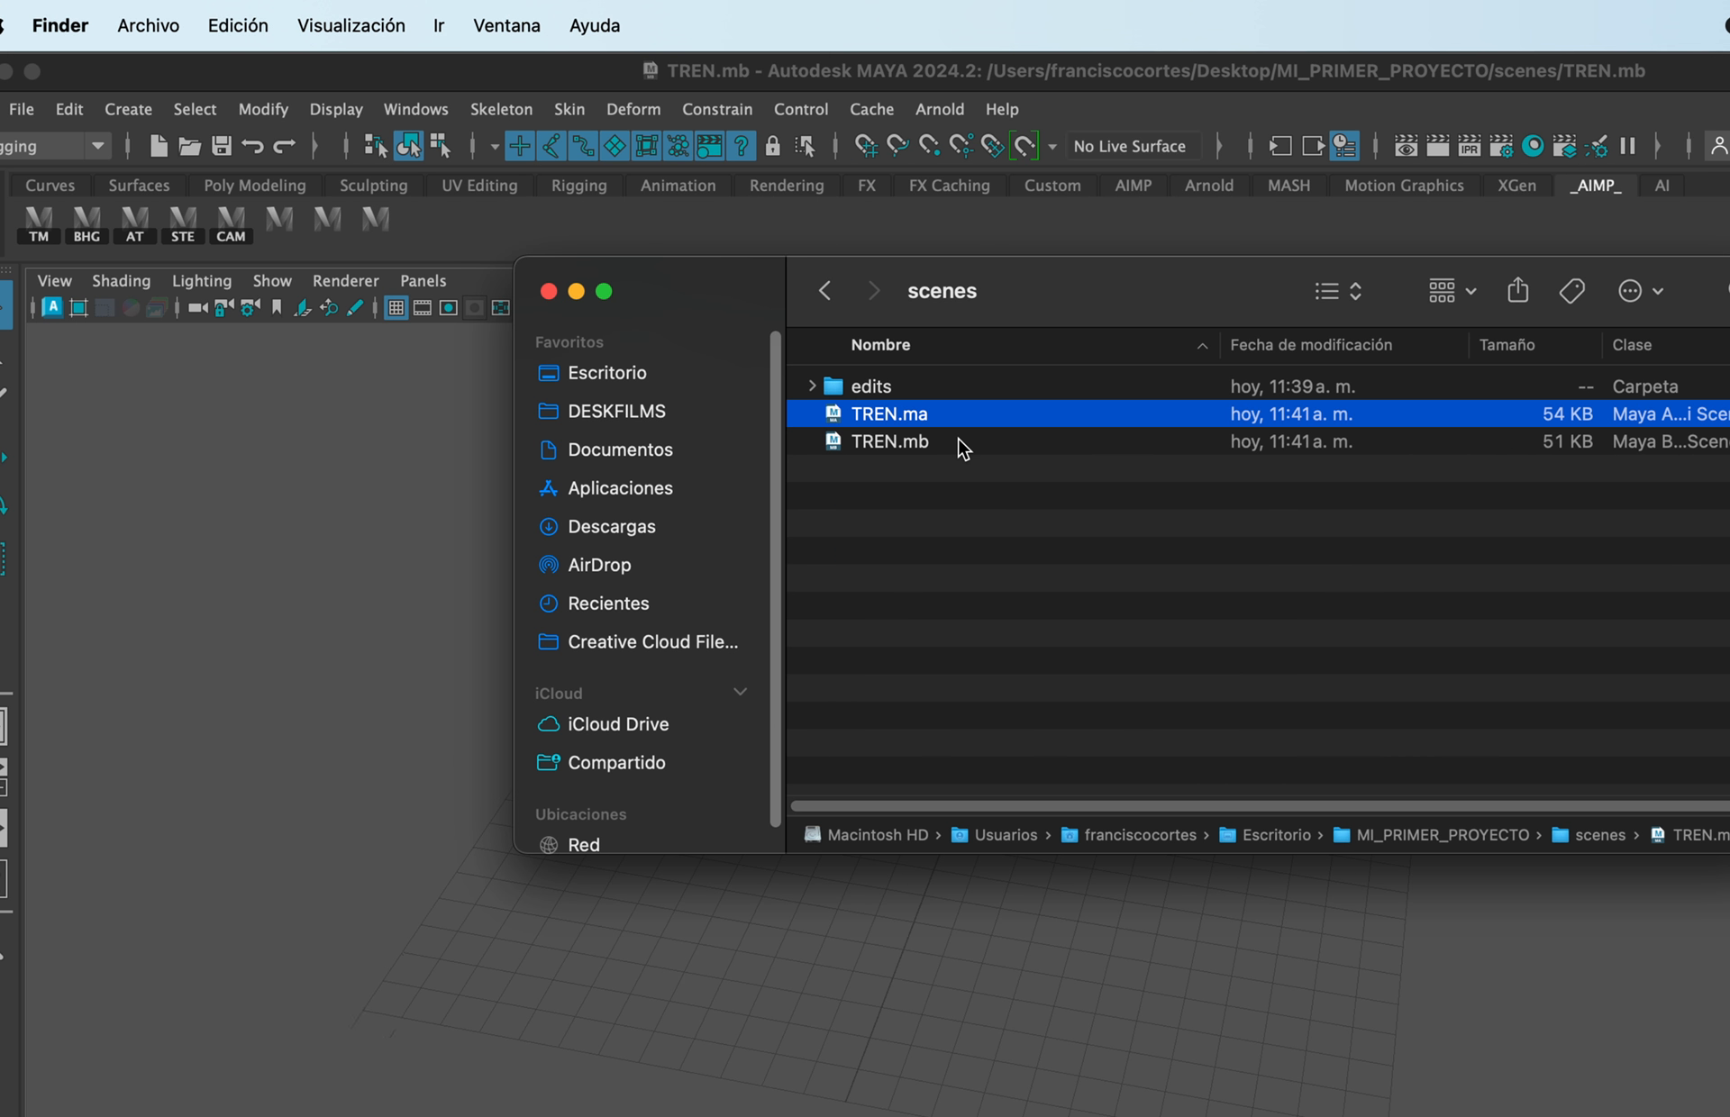
right_click(870, 415)
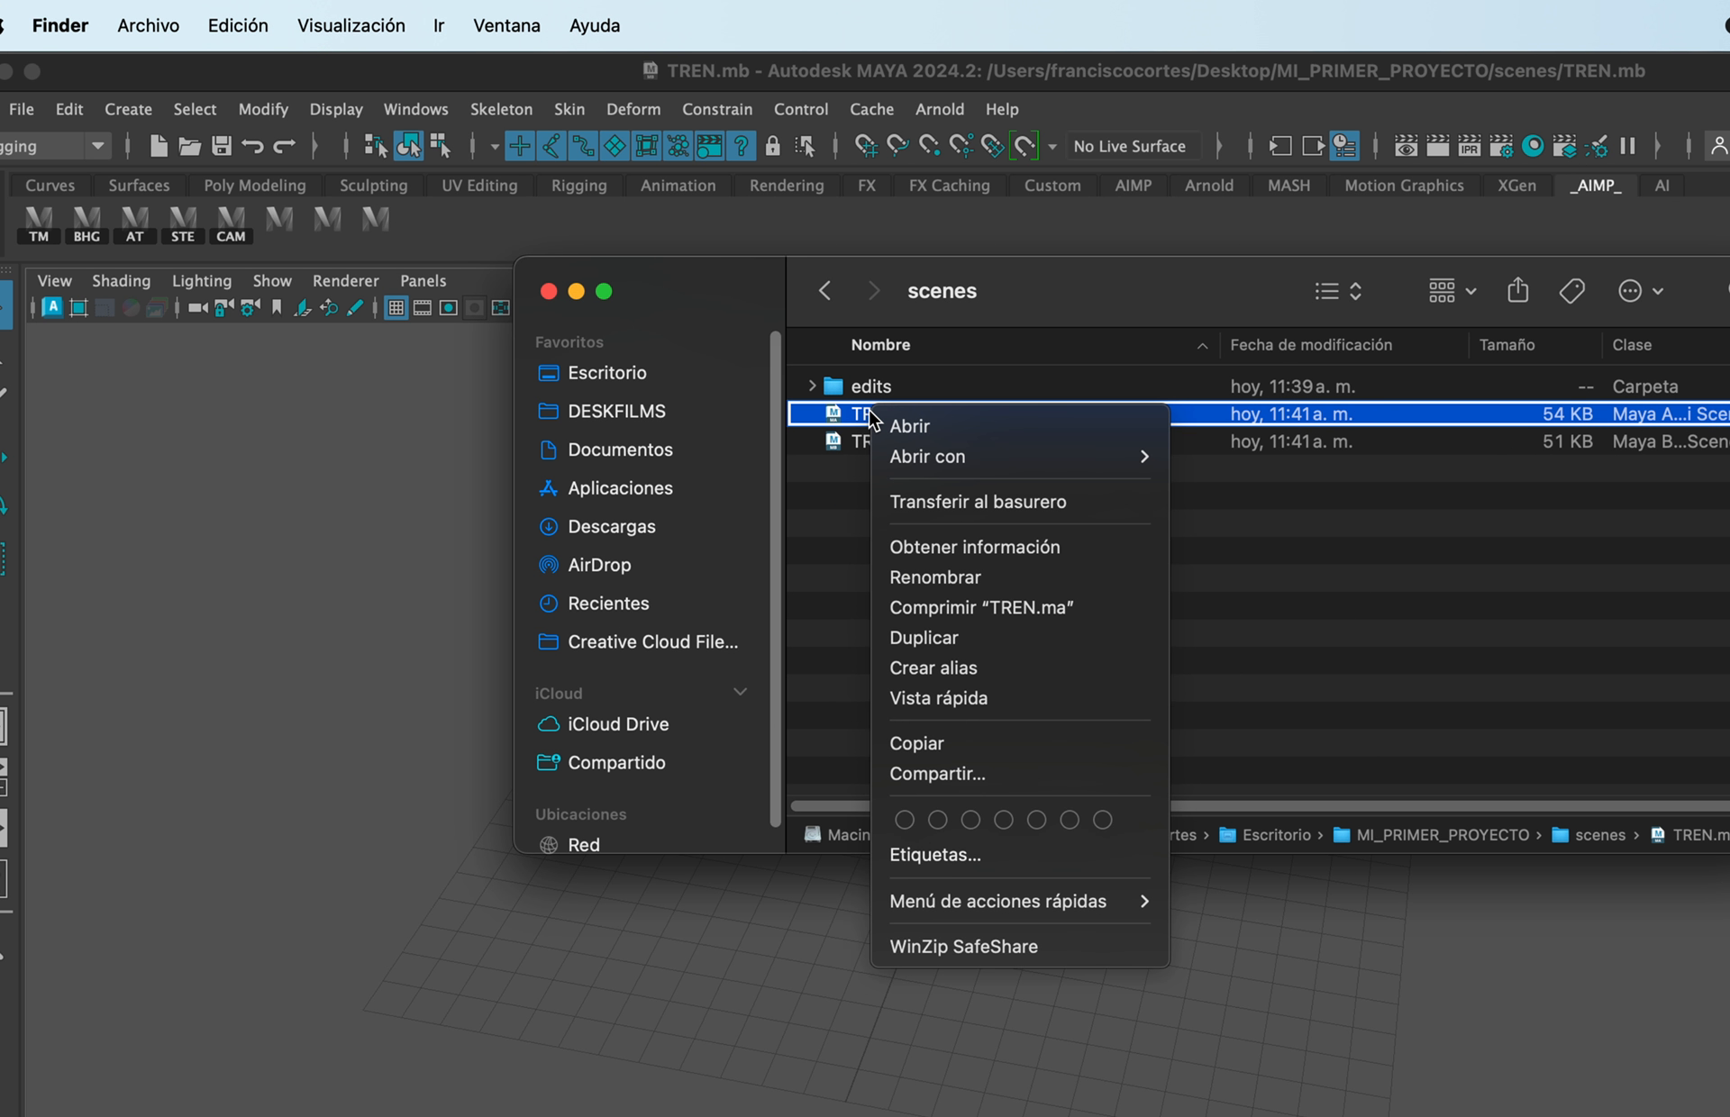
mouse_move(928, 456)
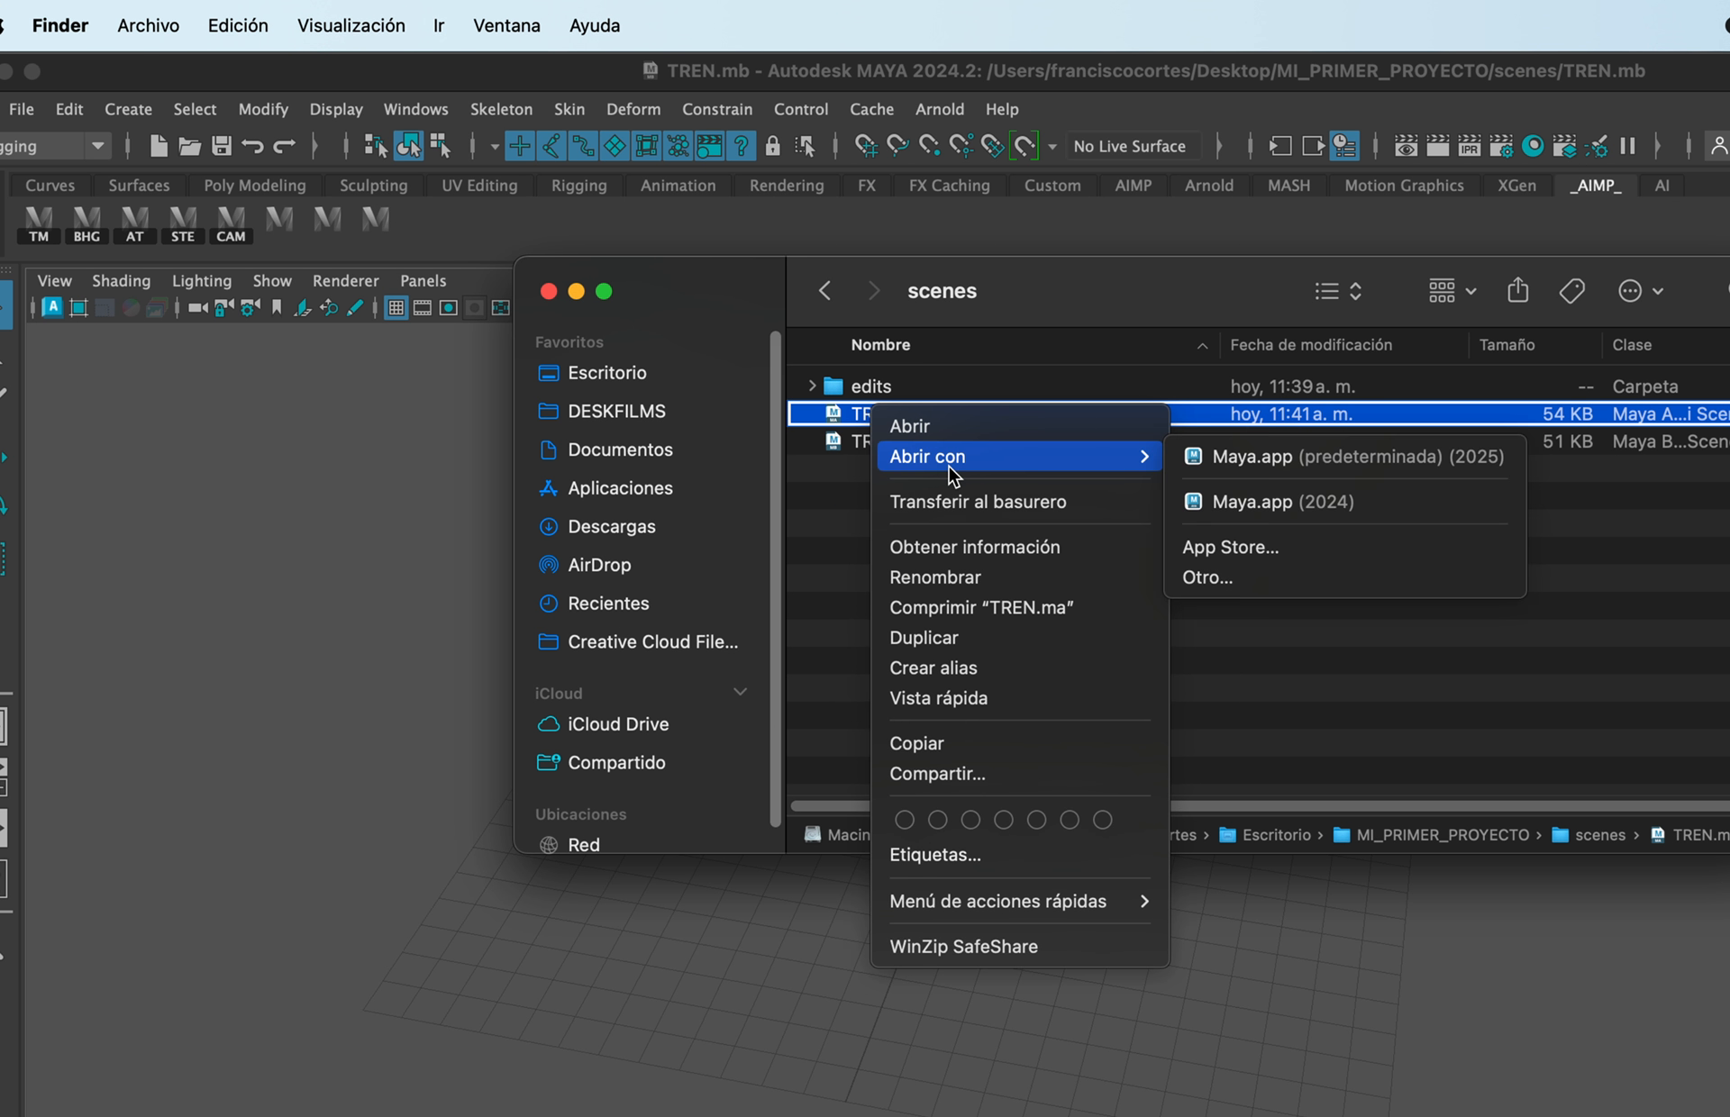
click(1288, 576)
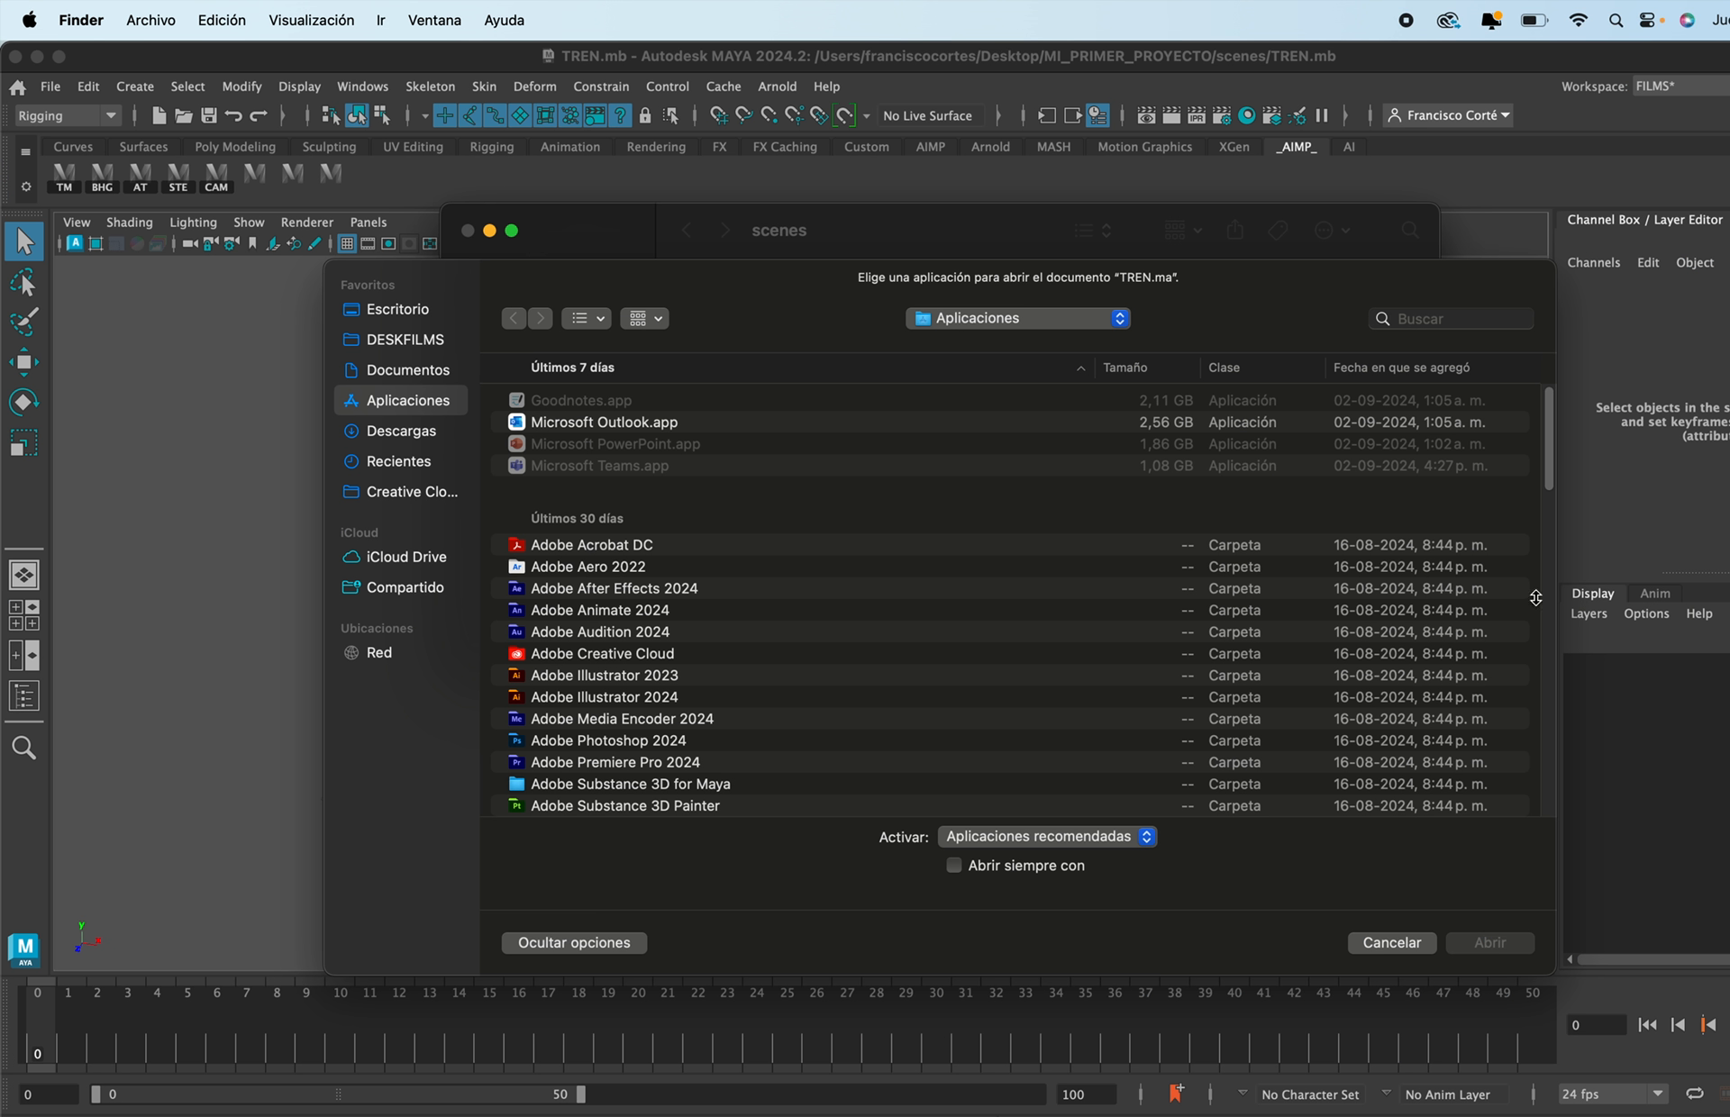
drag(1555, 483, 1558, 612)
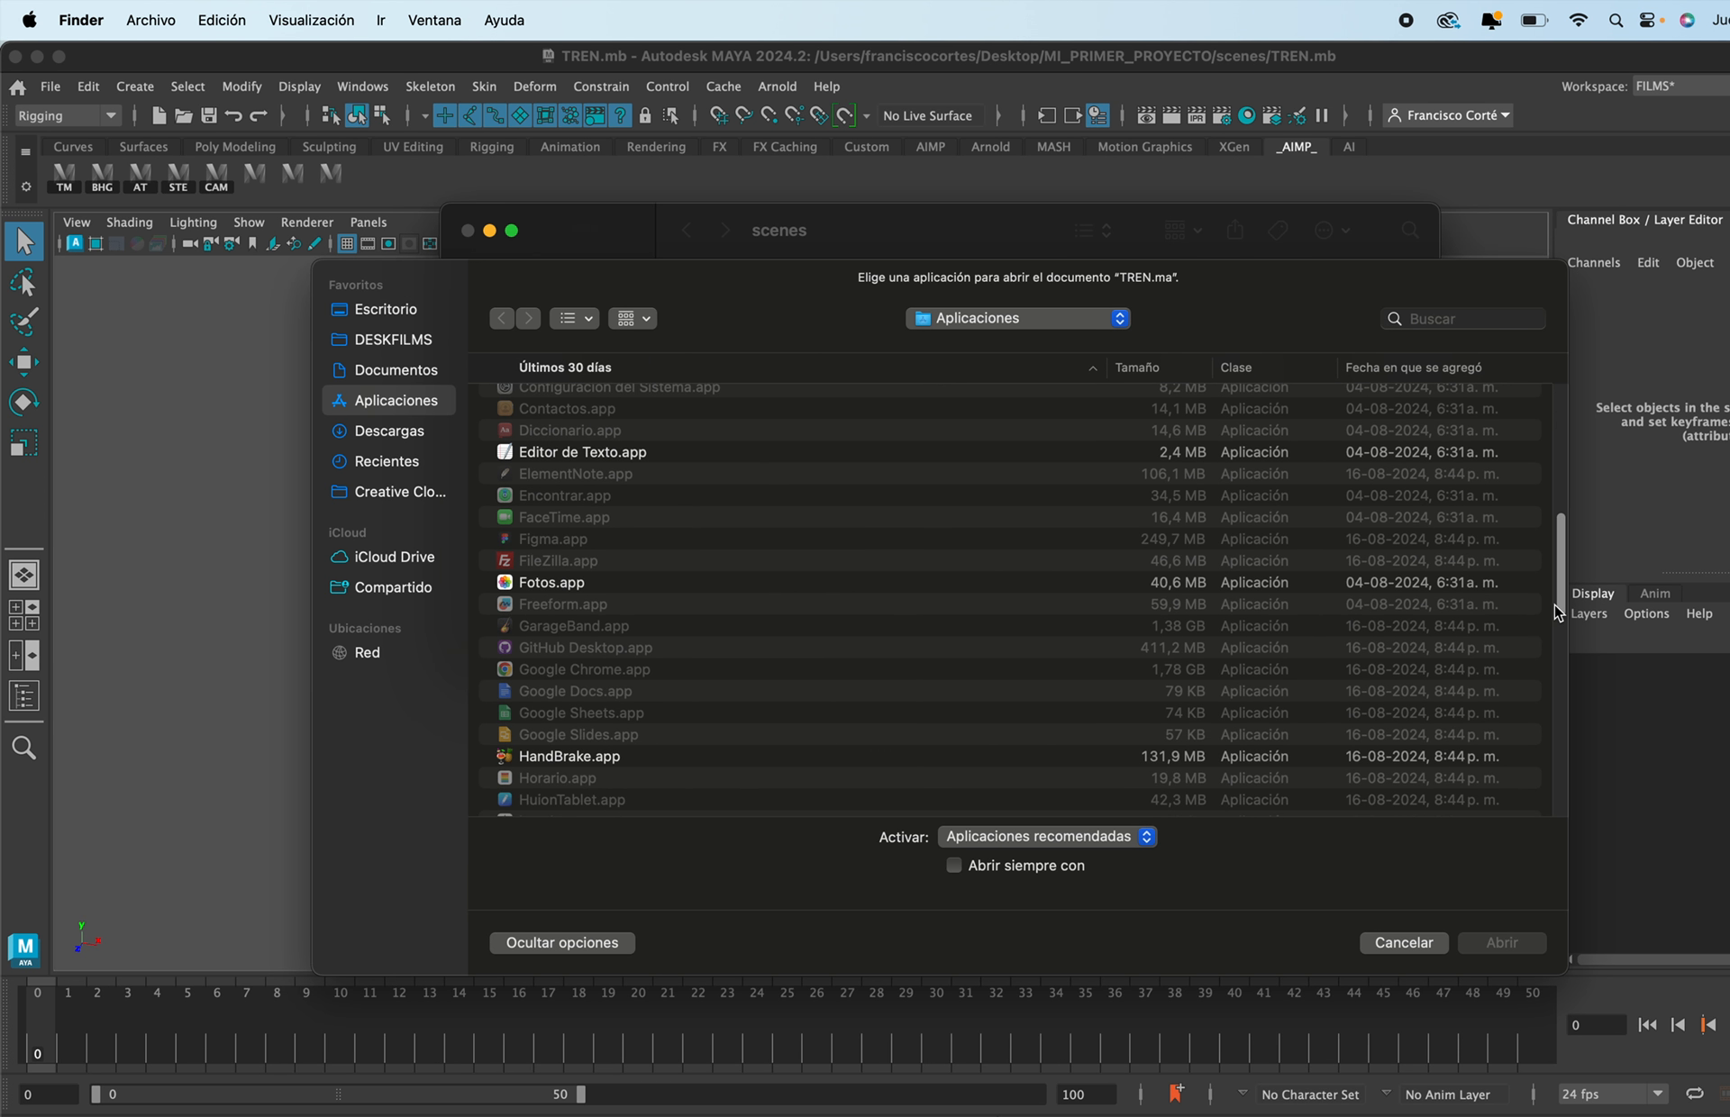
click(568, 455)
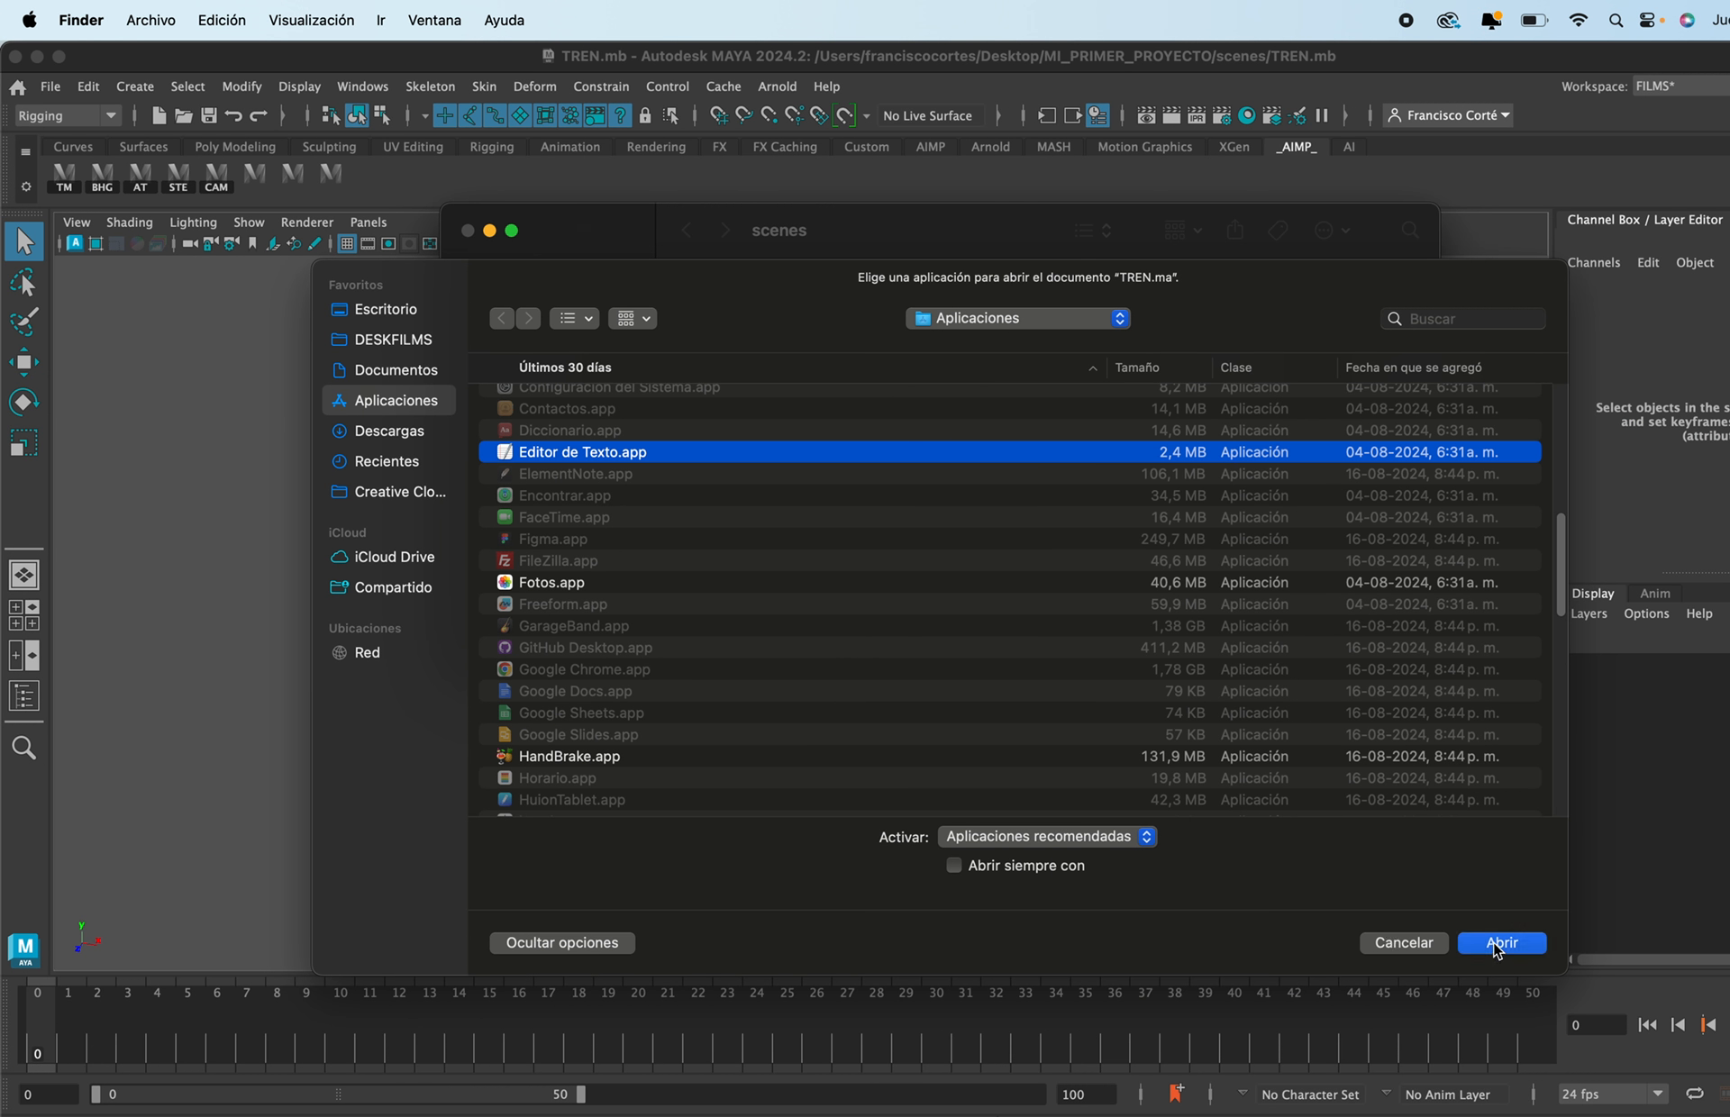
click(1656, 1012)
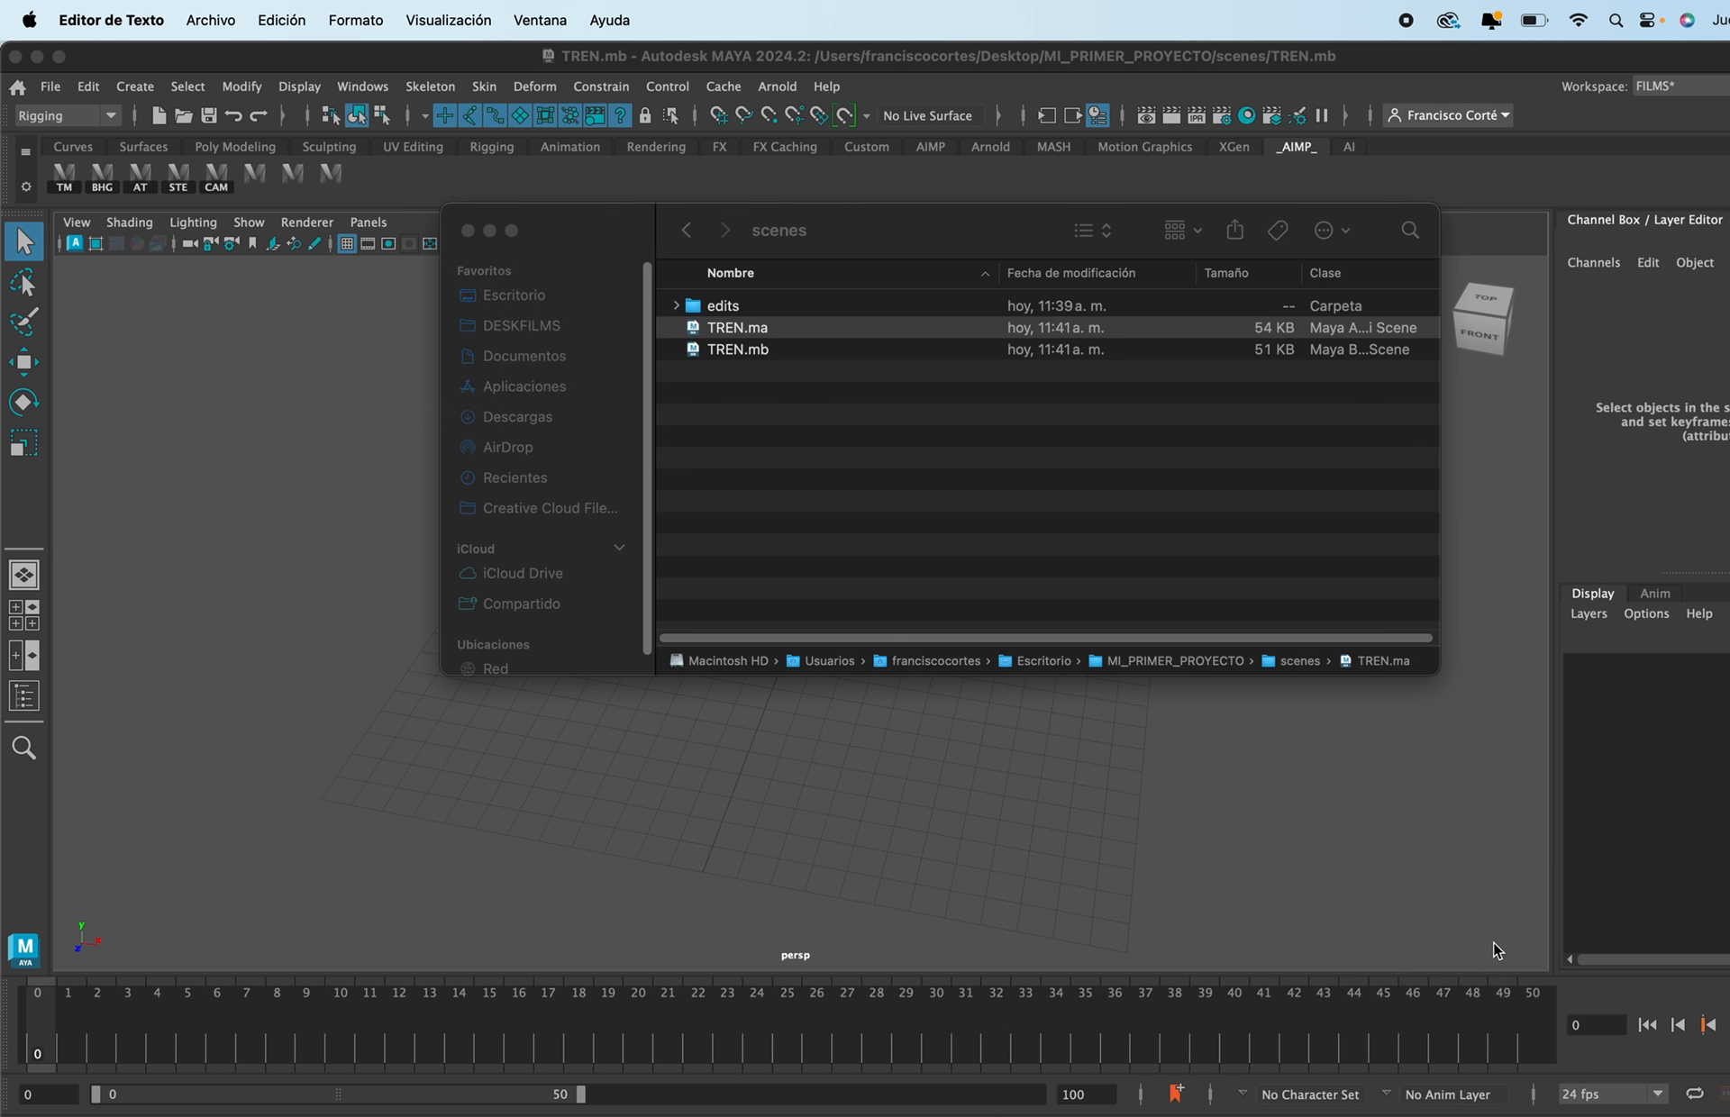
Enlarge the TREN.ma text window and examine the file's header lines and perspective camera definitions.
drag(924, 573, 1672, 937)
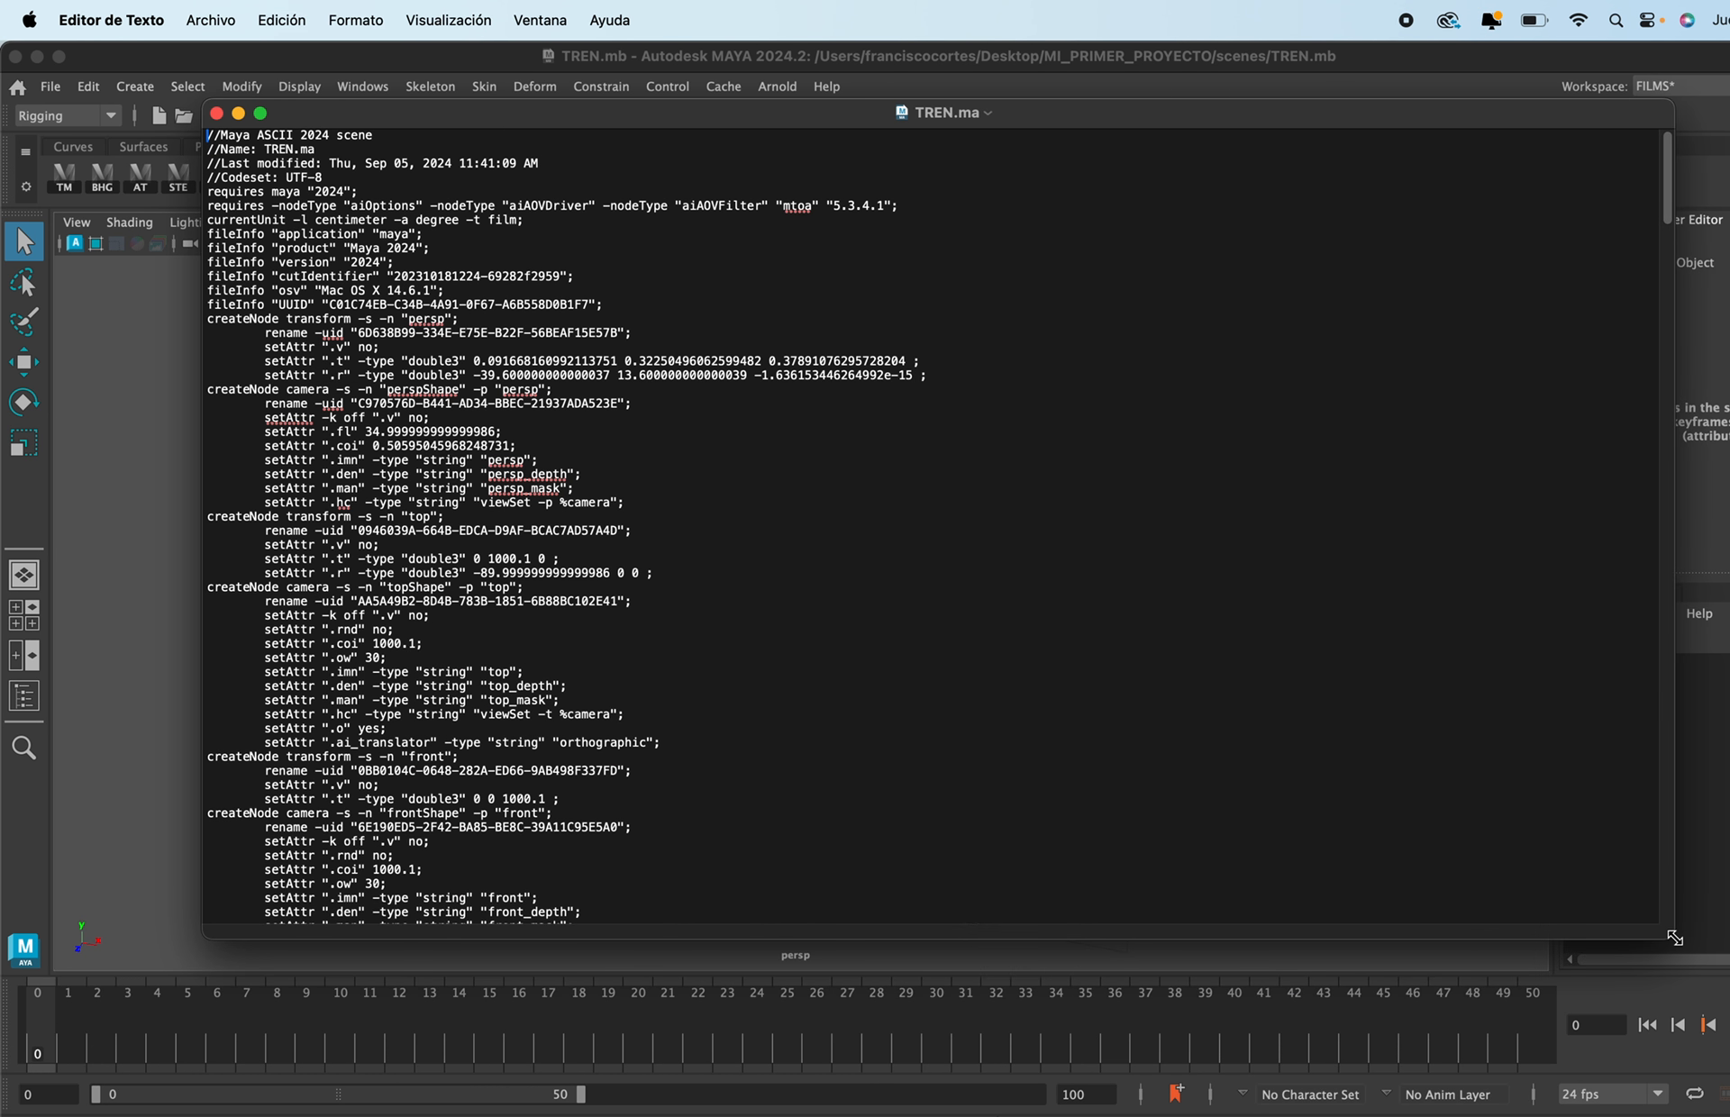
drag(480, 112, 569, 142)
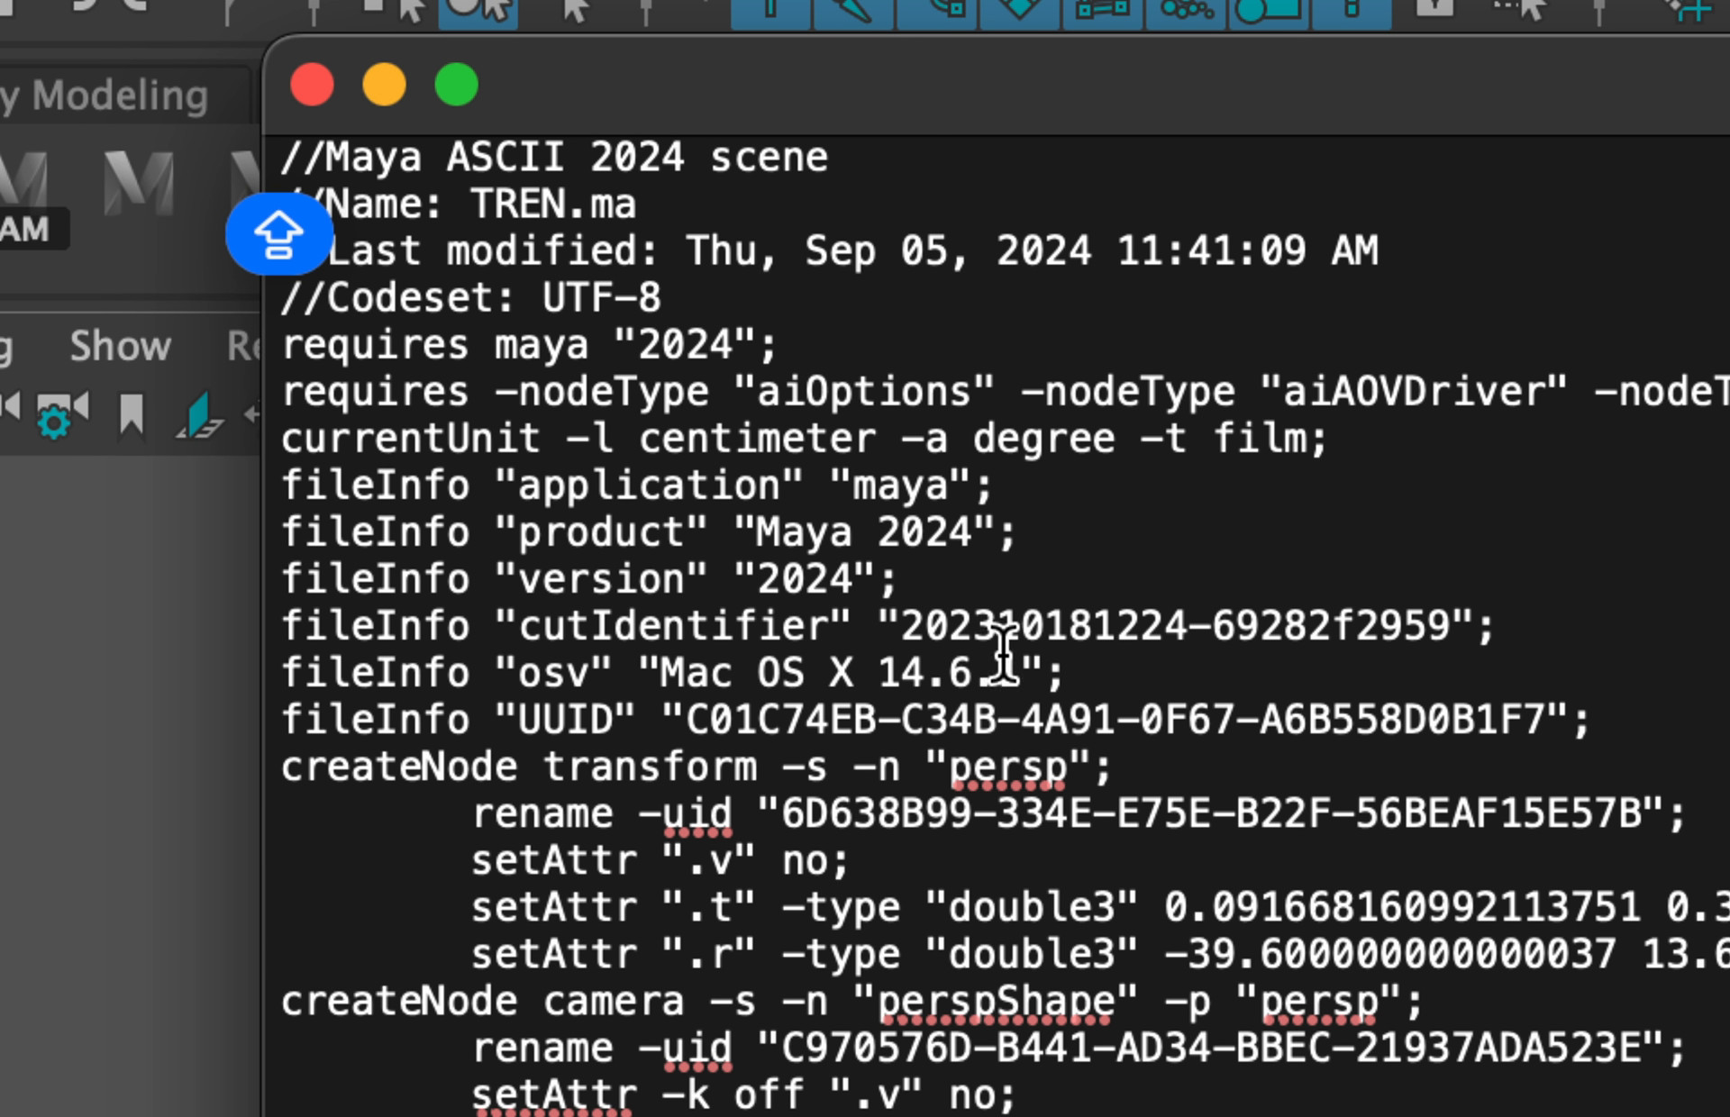
scroll(1007, 661, down, 4)
scroll(1008, 661, down, 6)
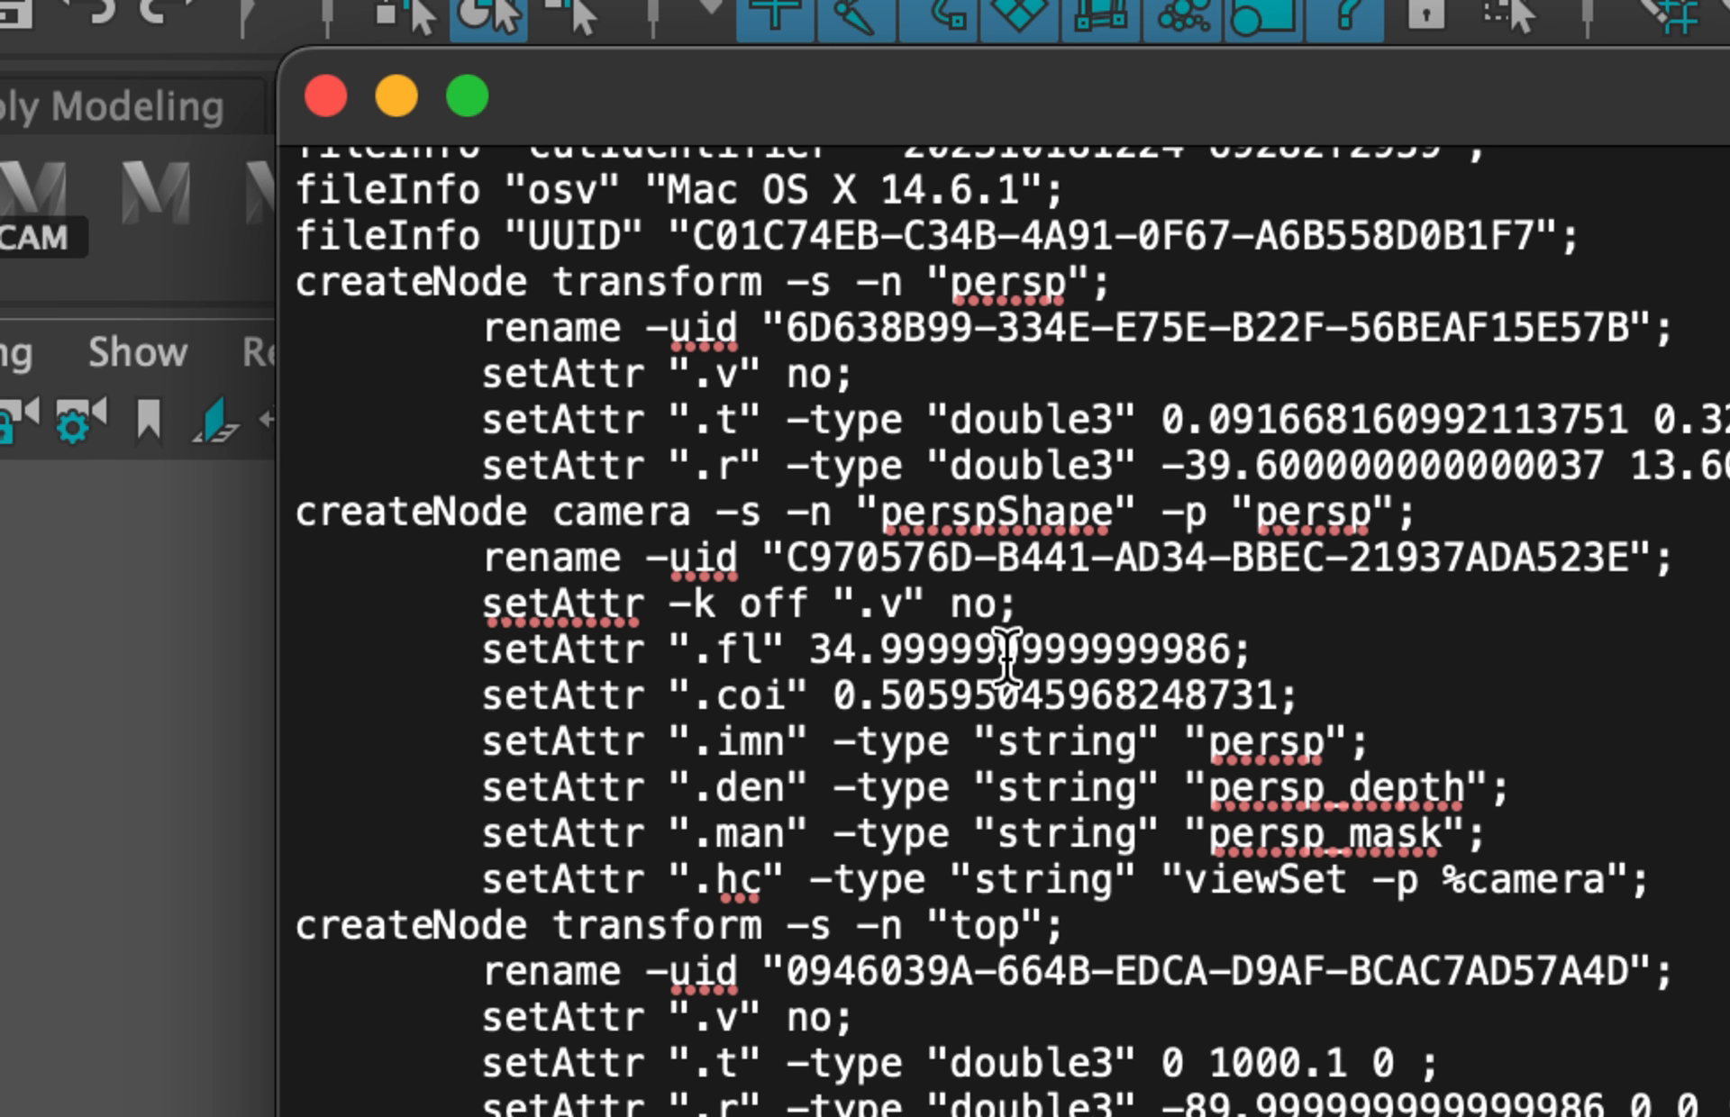
scroll(816, 613, up, 8)
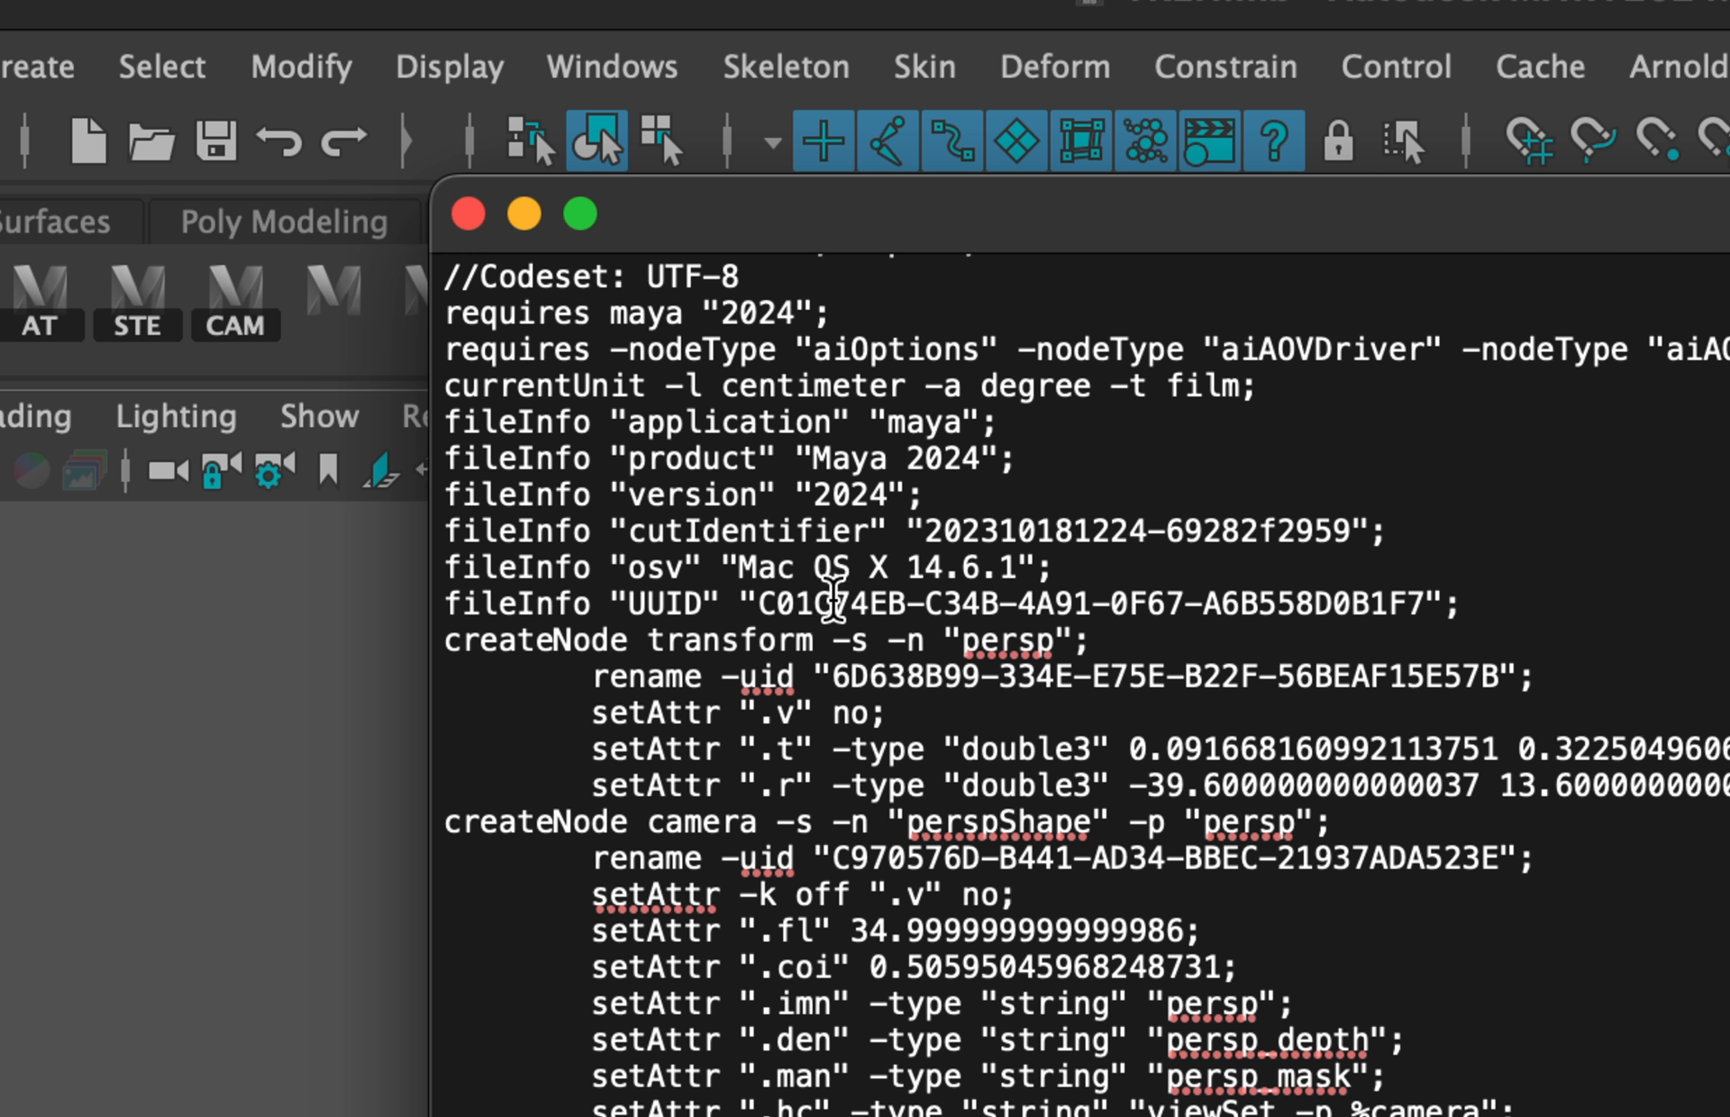
scroll(901, 626, down, 3)
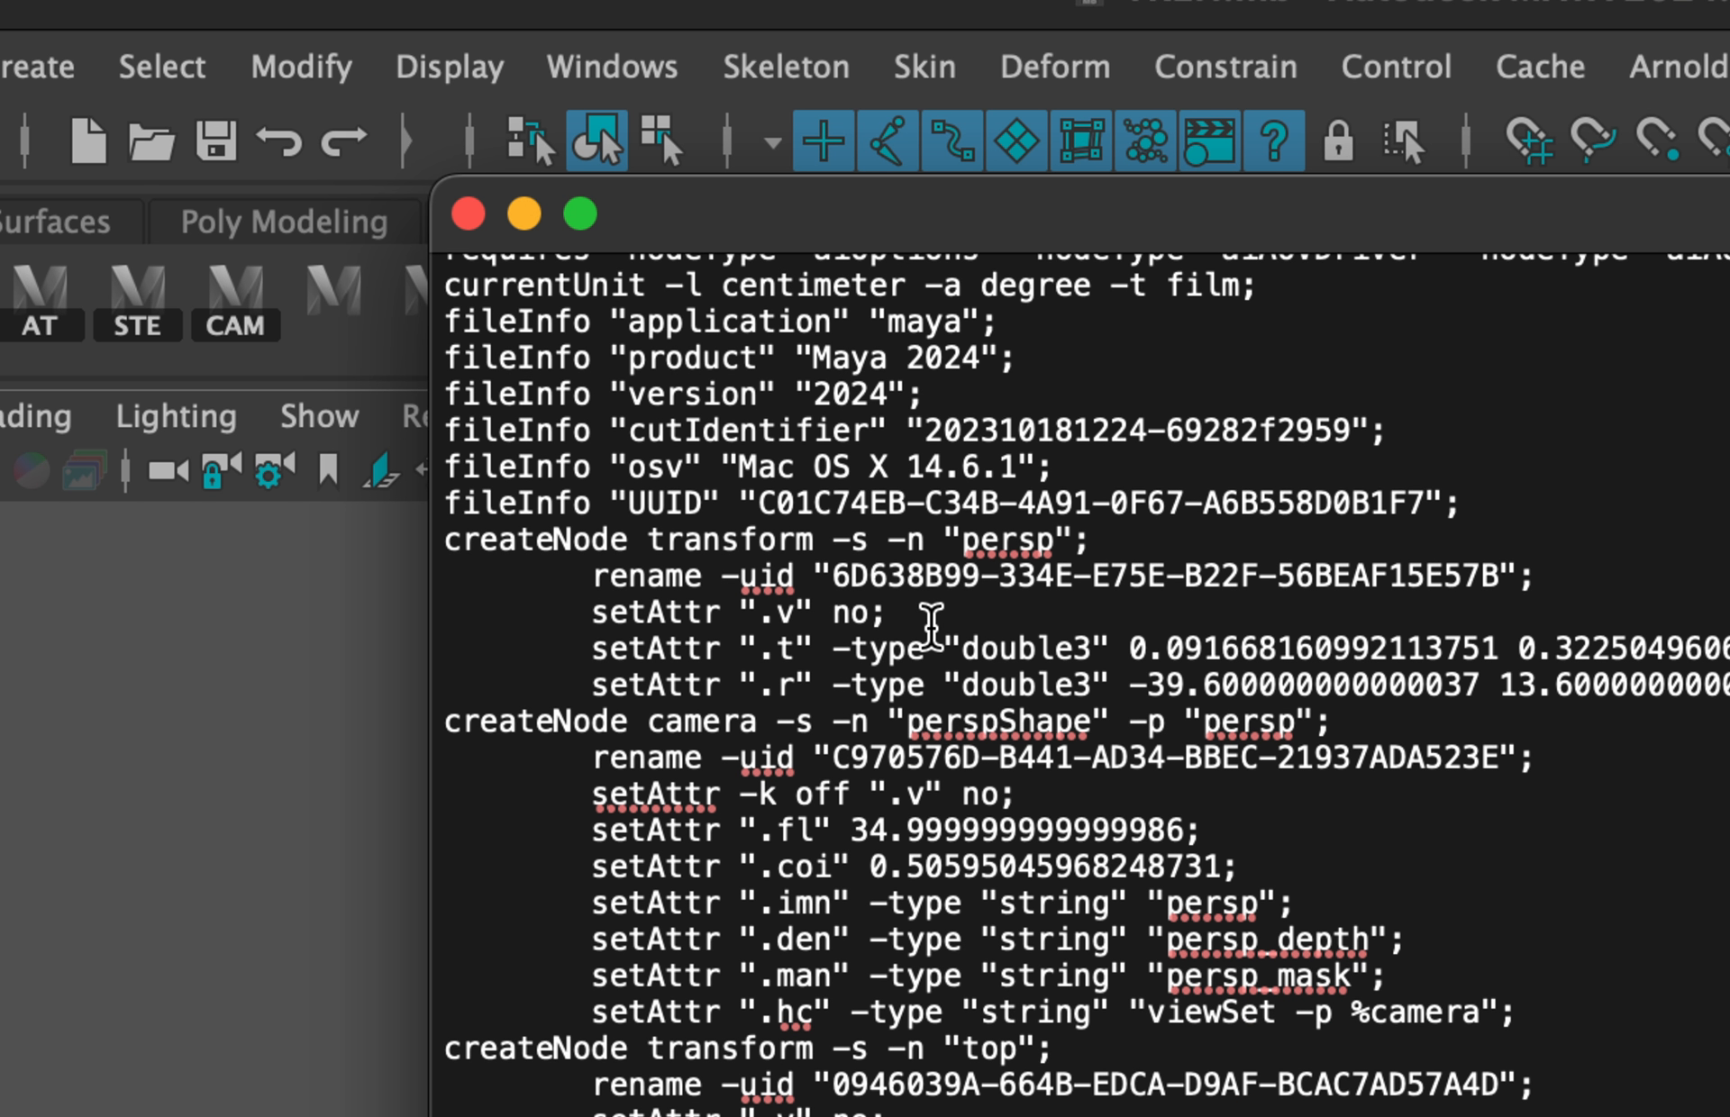
scroll(932, 622, up, 3)
scroll(911, 586, up, 1)
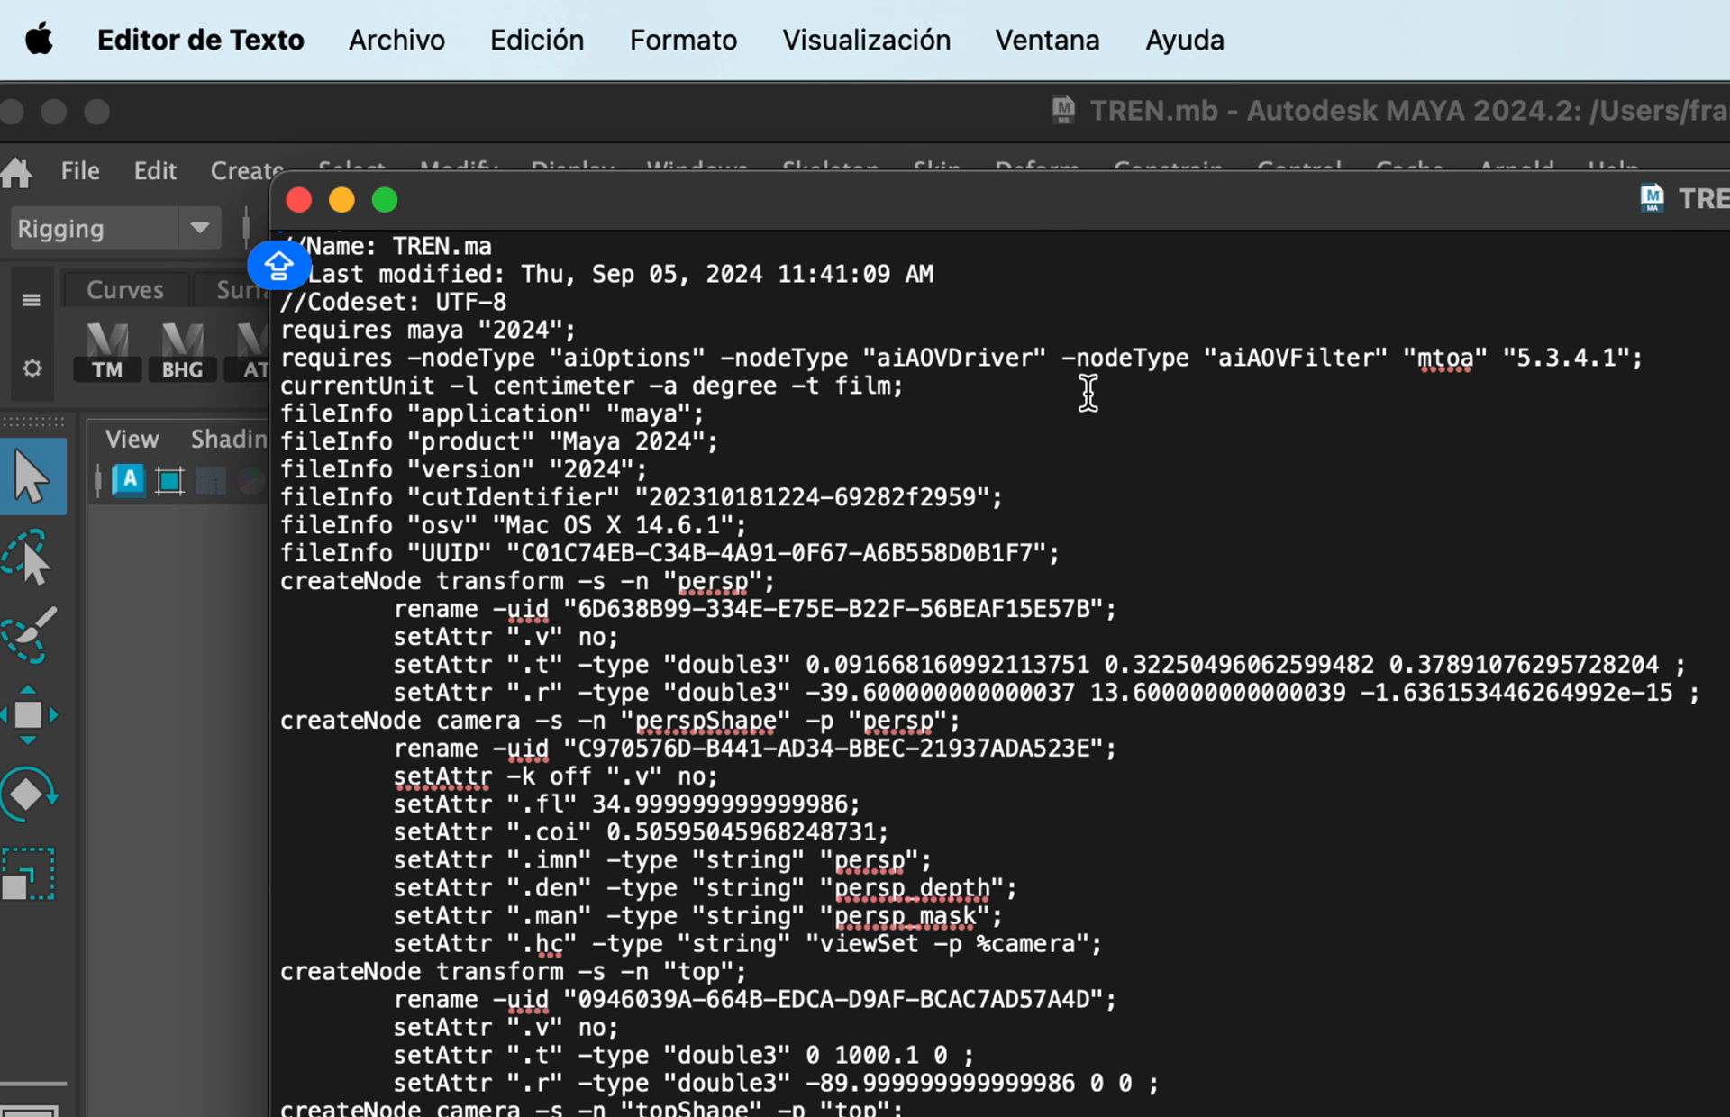
Search the TREN.ma text for 2024.
key(super+f)
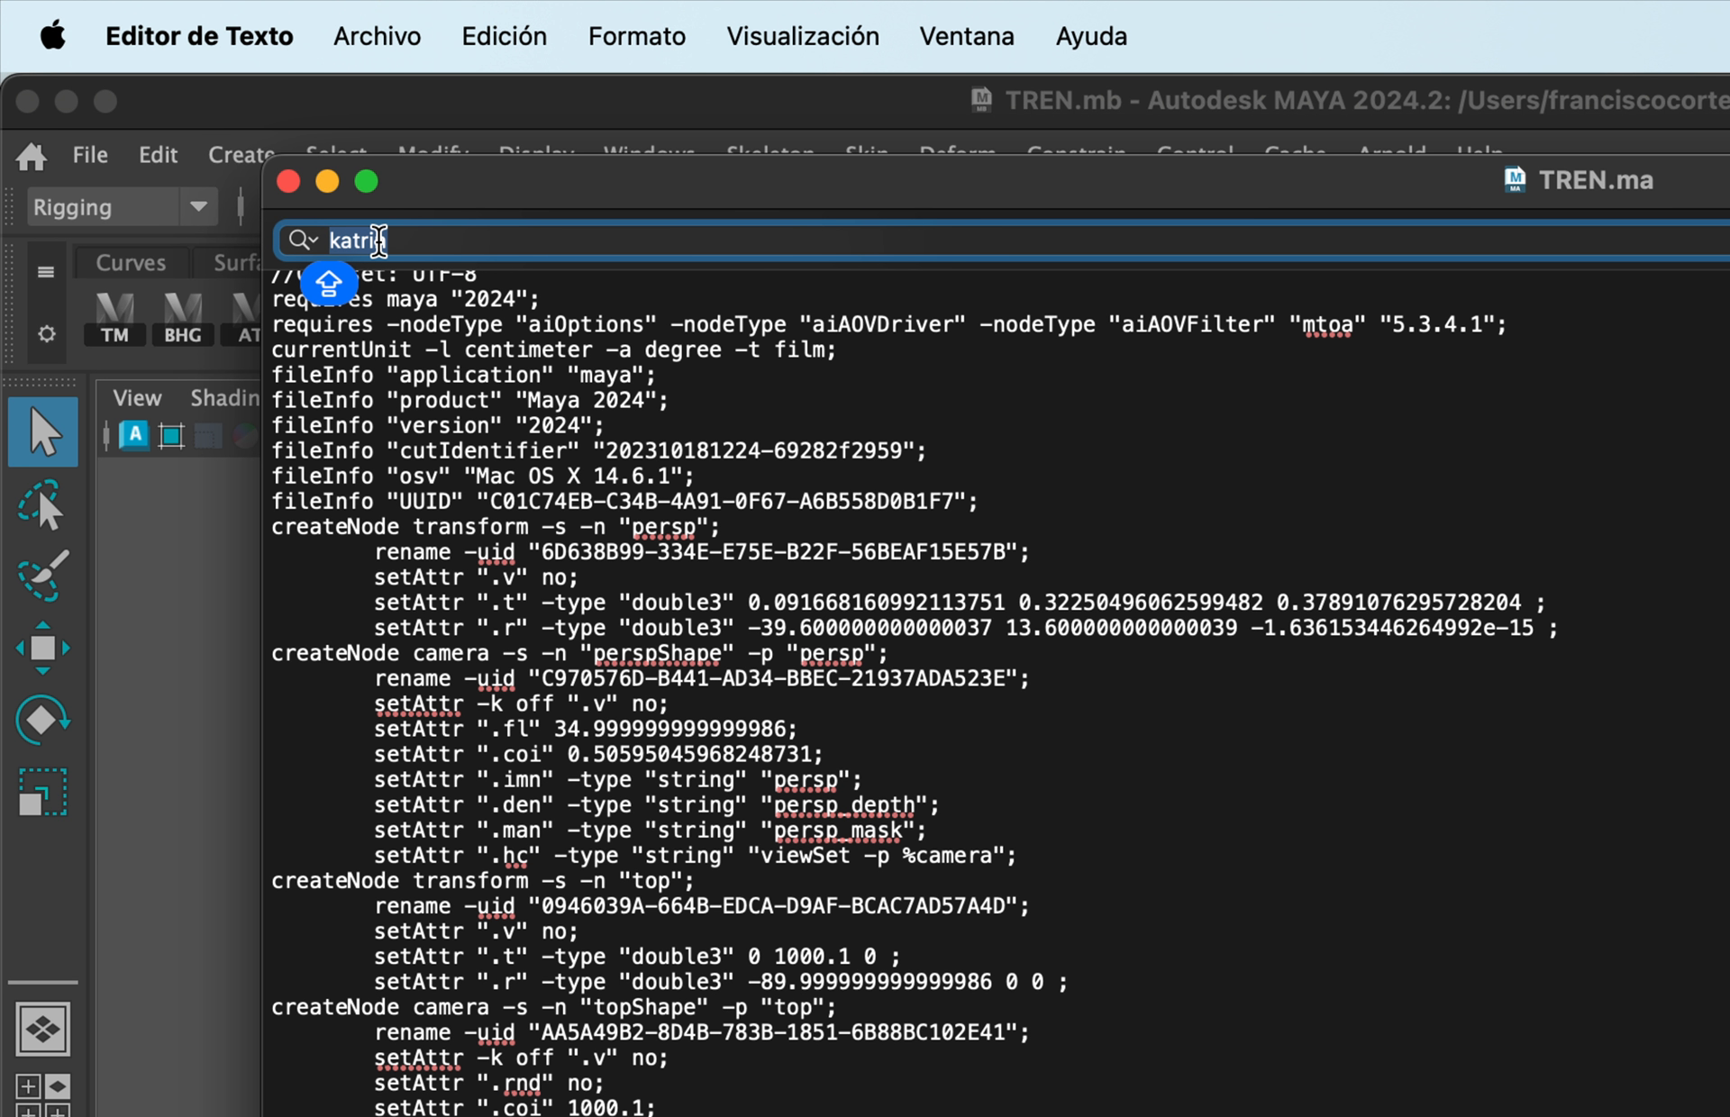
text(22)
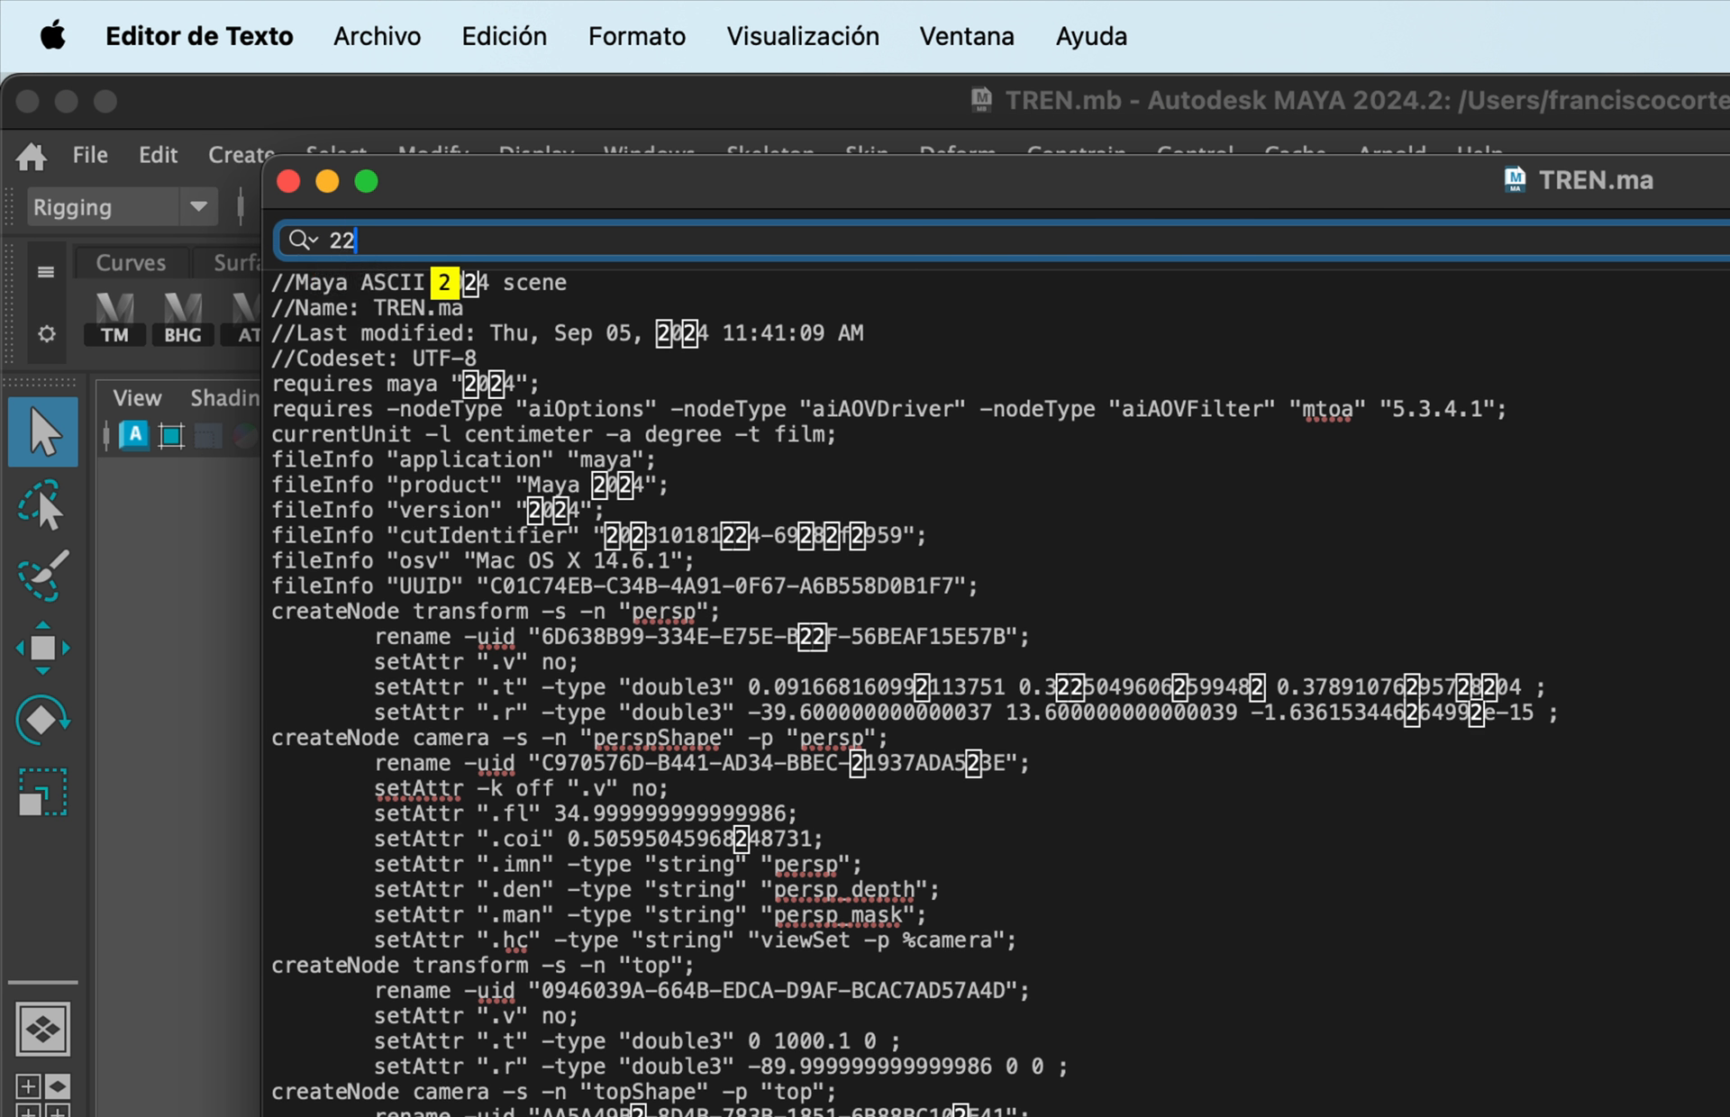
key(BackSpace)
text(02)
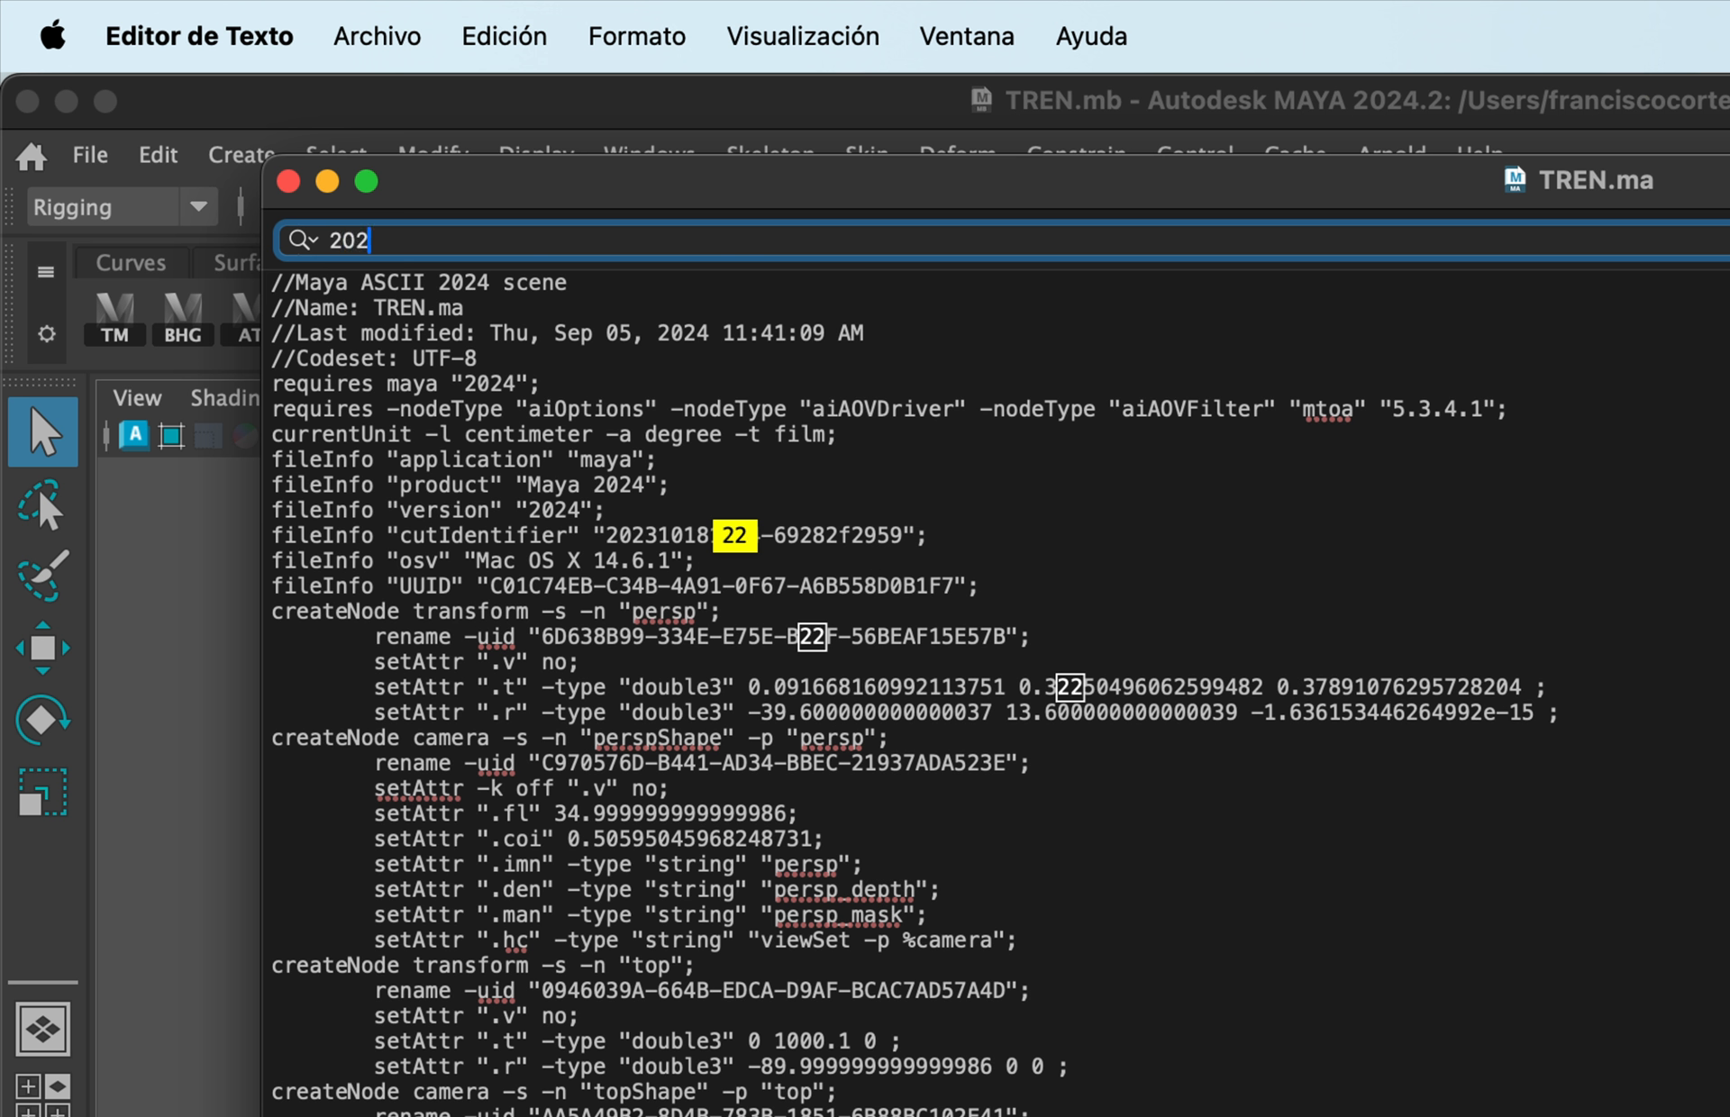
text(4)
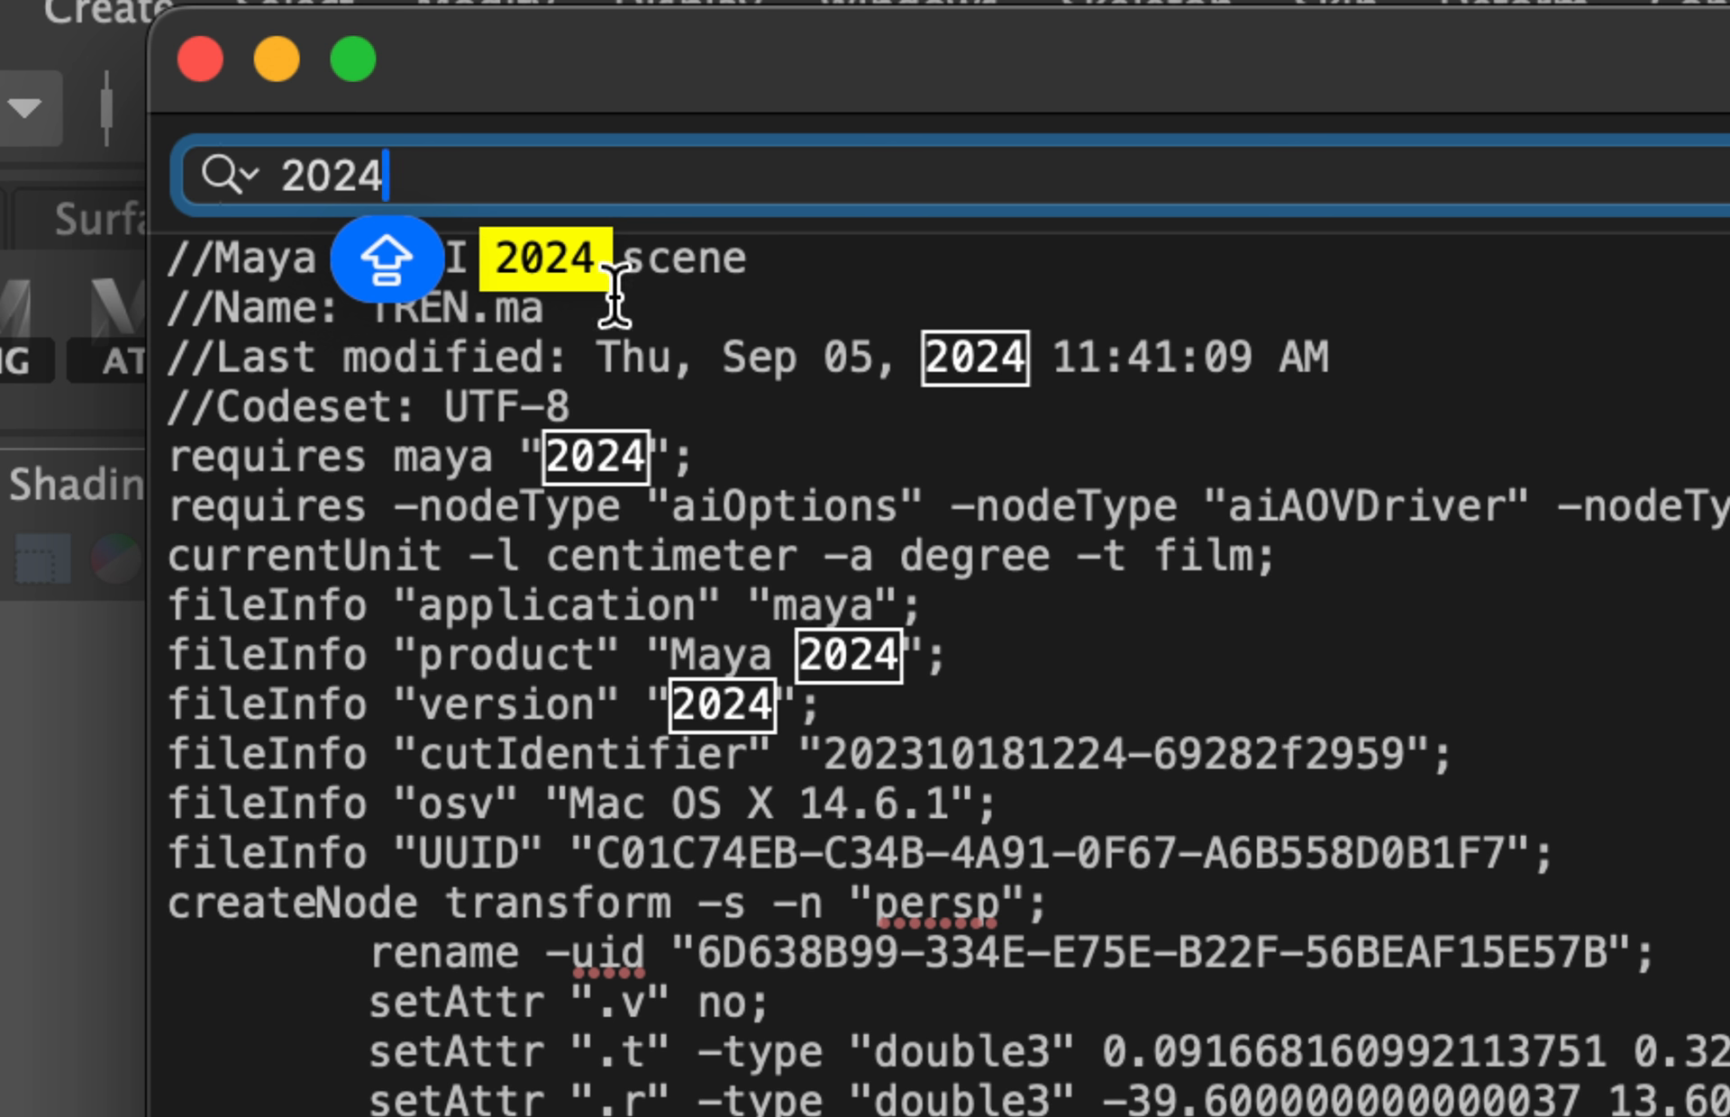
Change the Maya ASCII version year in the first line of TREN.ma to 2029.
click(571, 353)
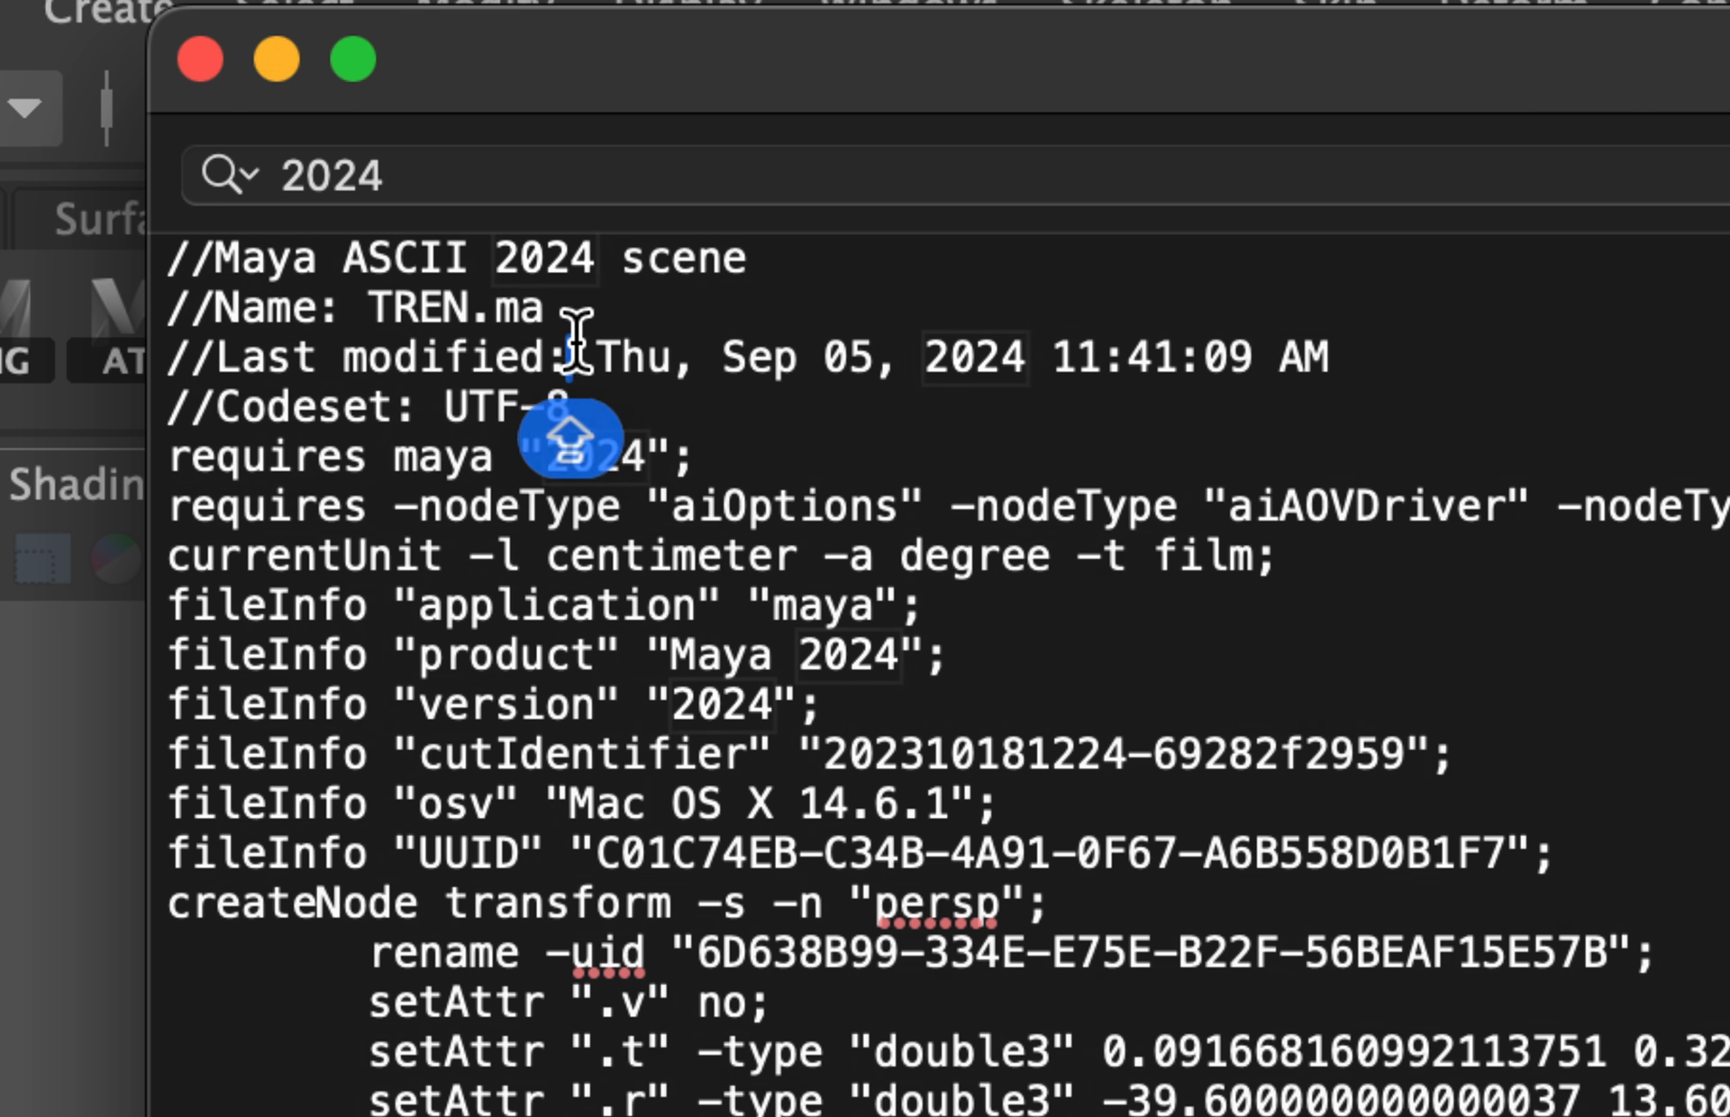
click(588, 270)
key(BackSpace)
key(BackSpace)
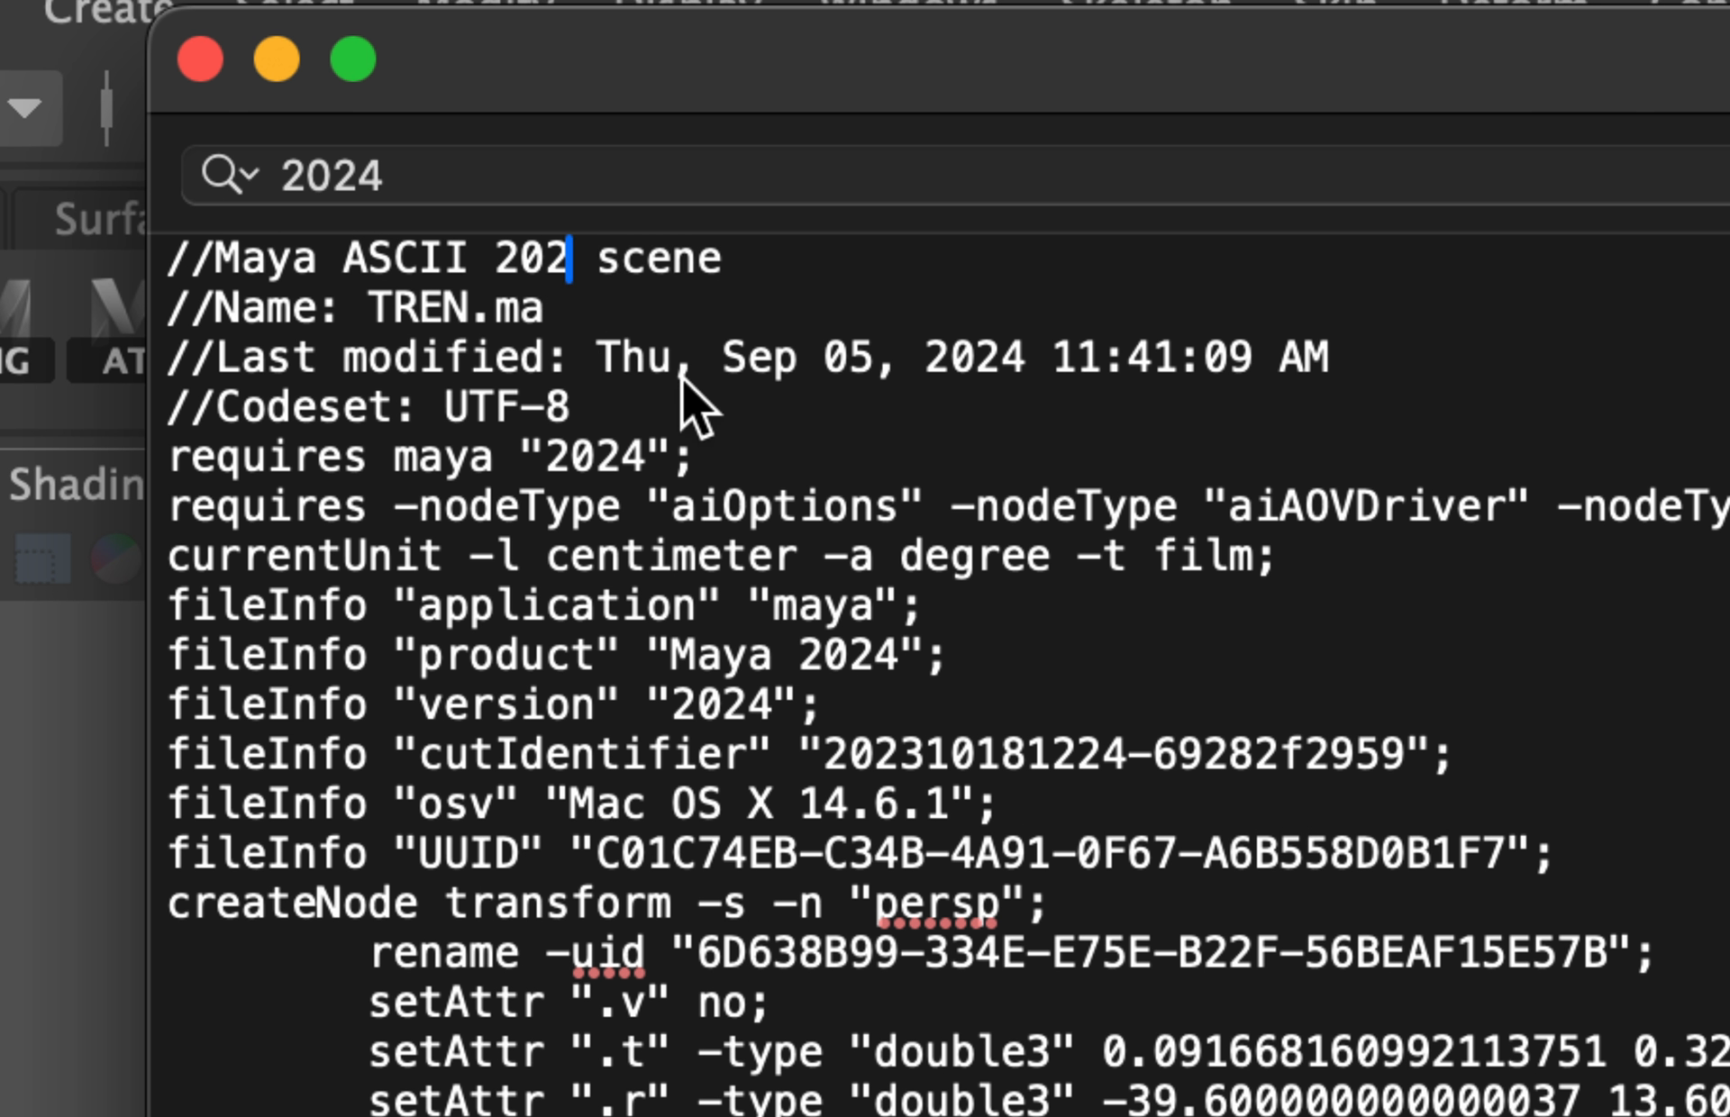
text(29)
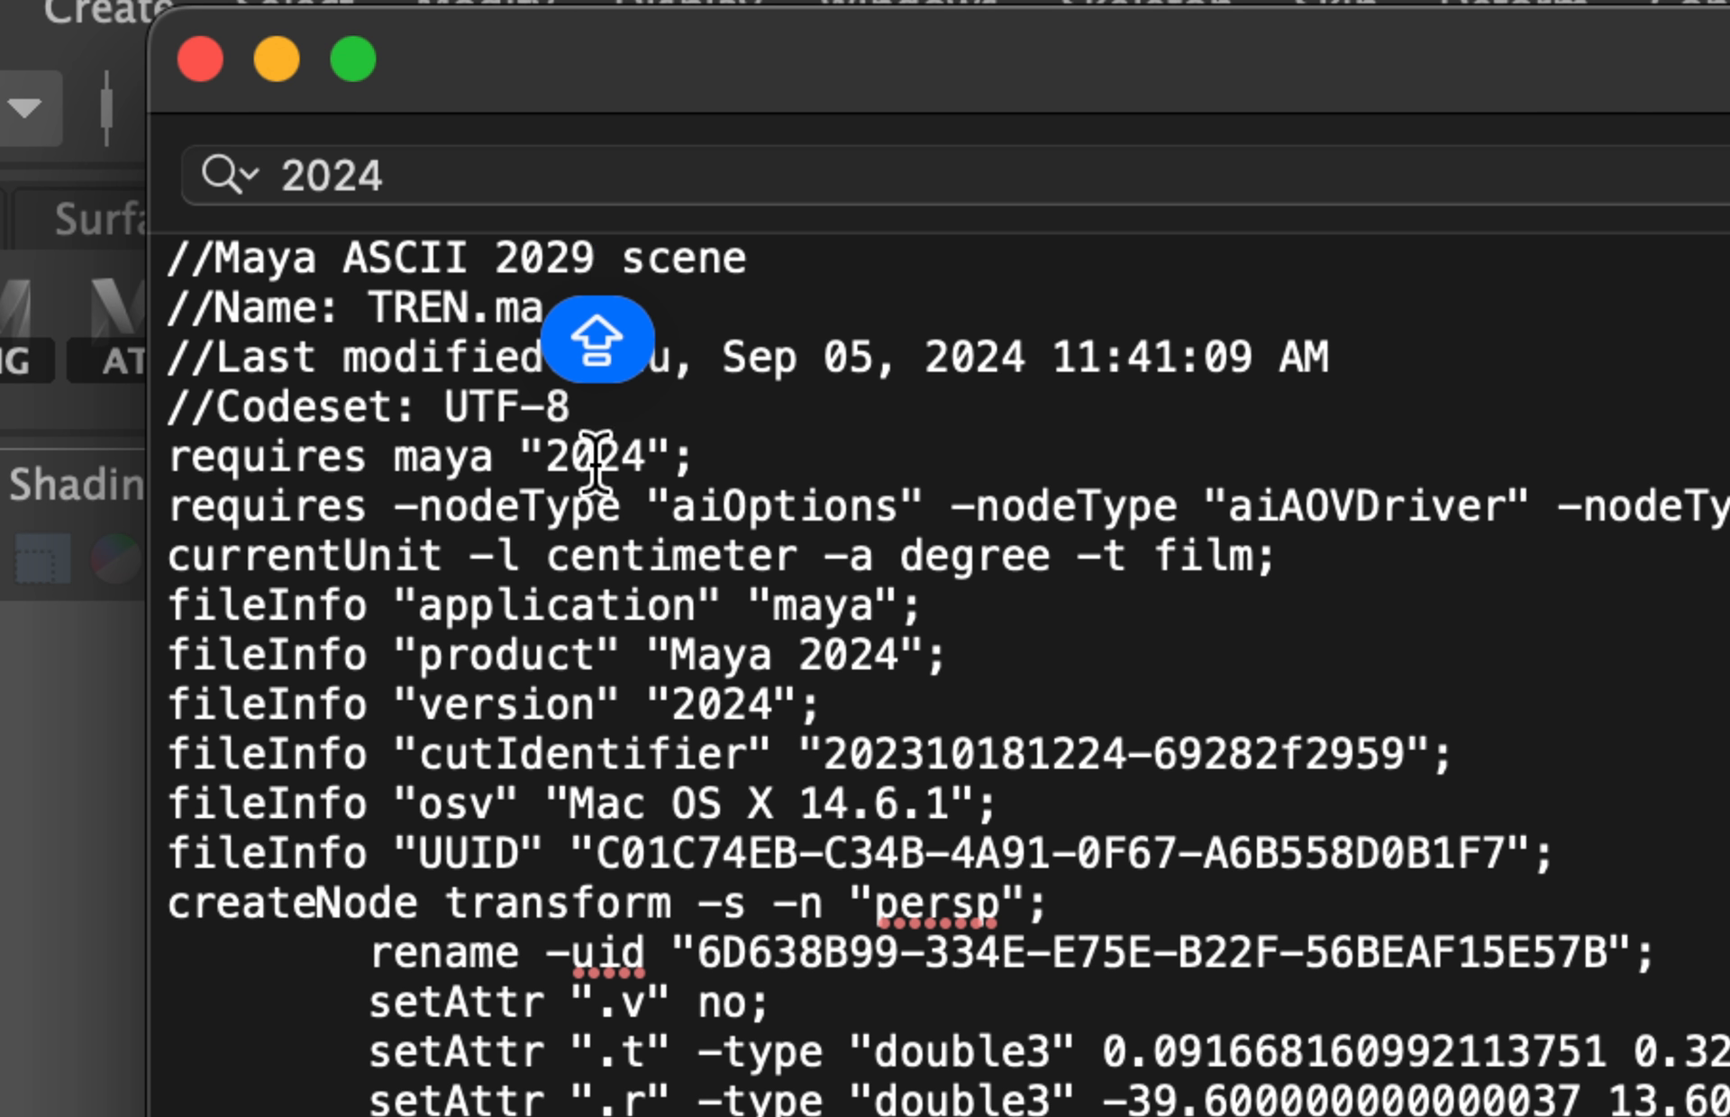
Set the version year in the first line of TREN.ma back to 2024.
click(641, 456)
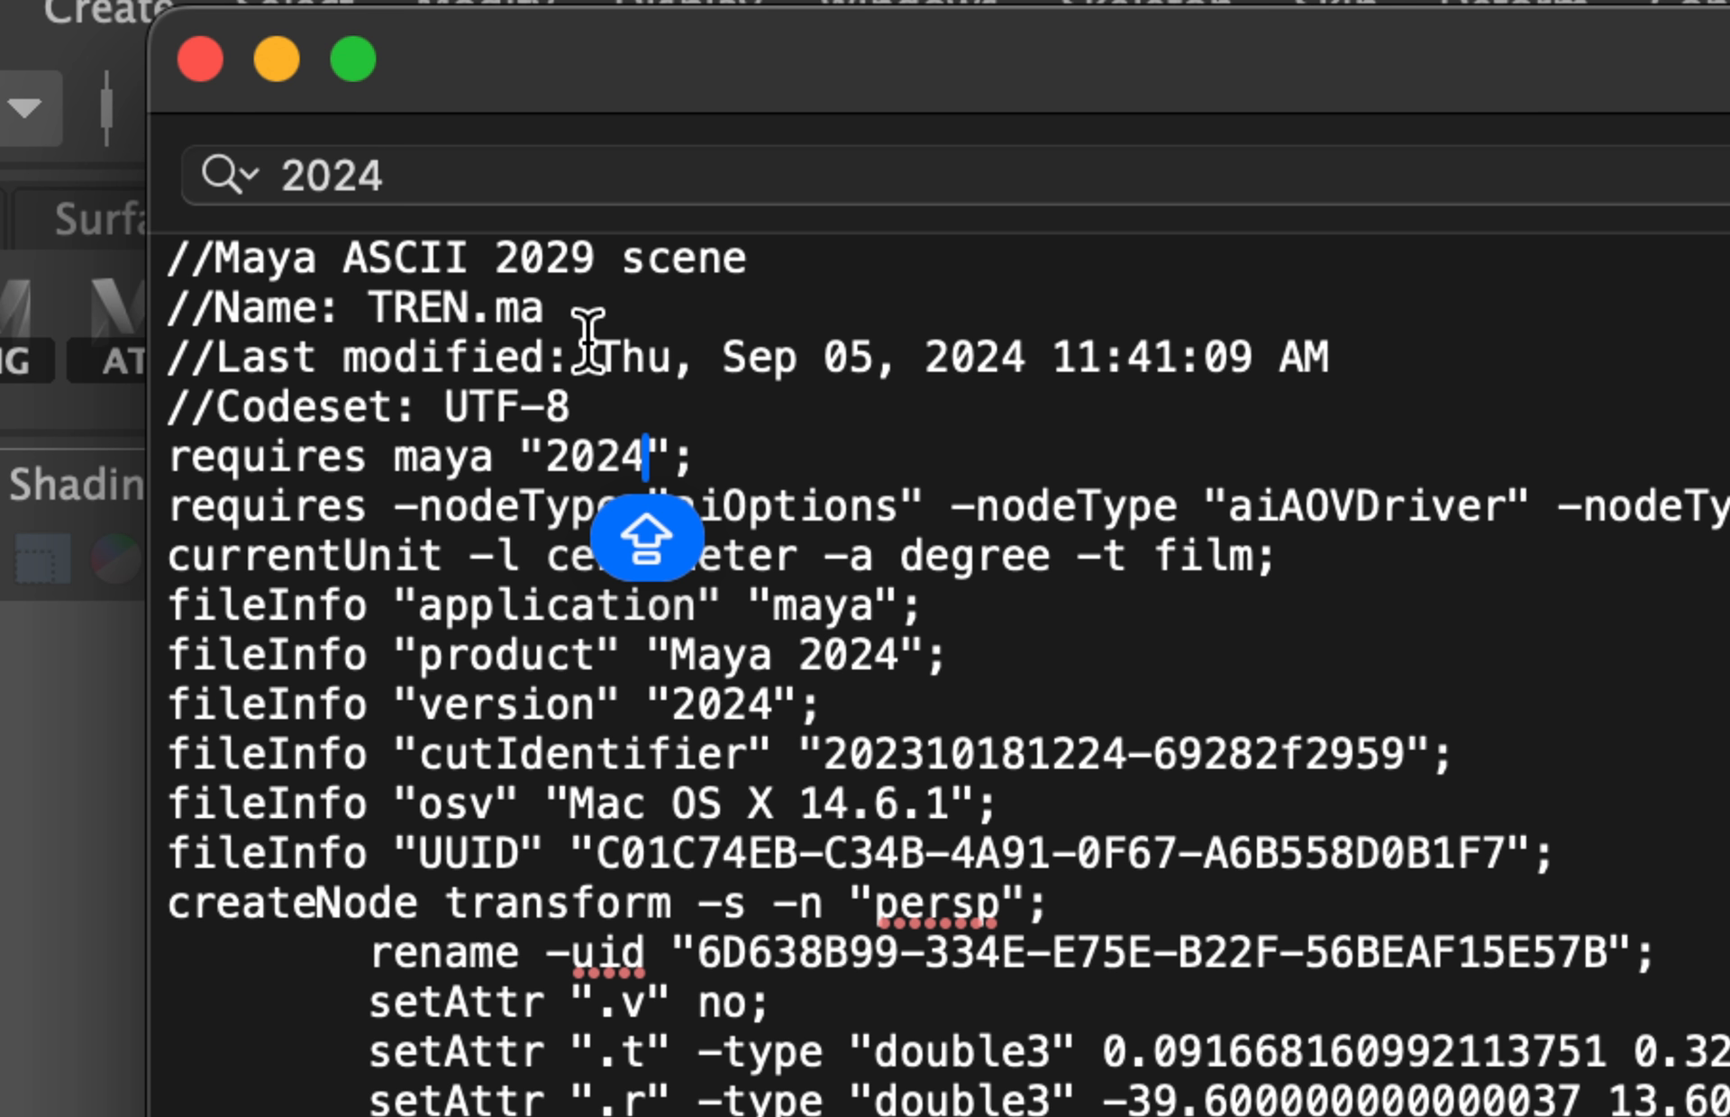
click(591, 259)
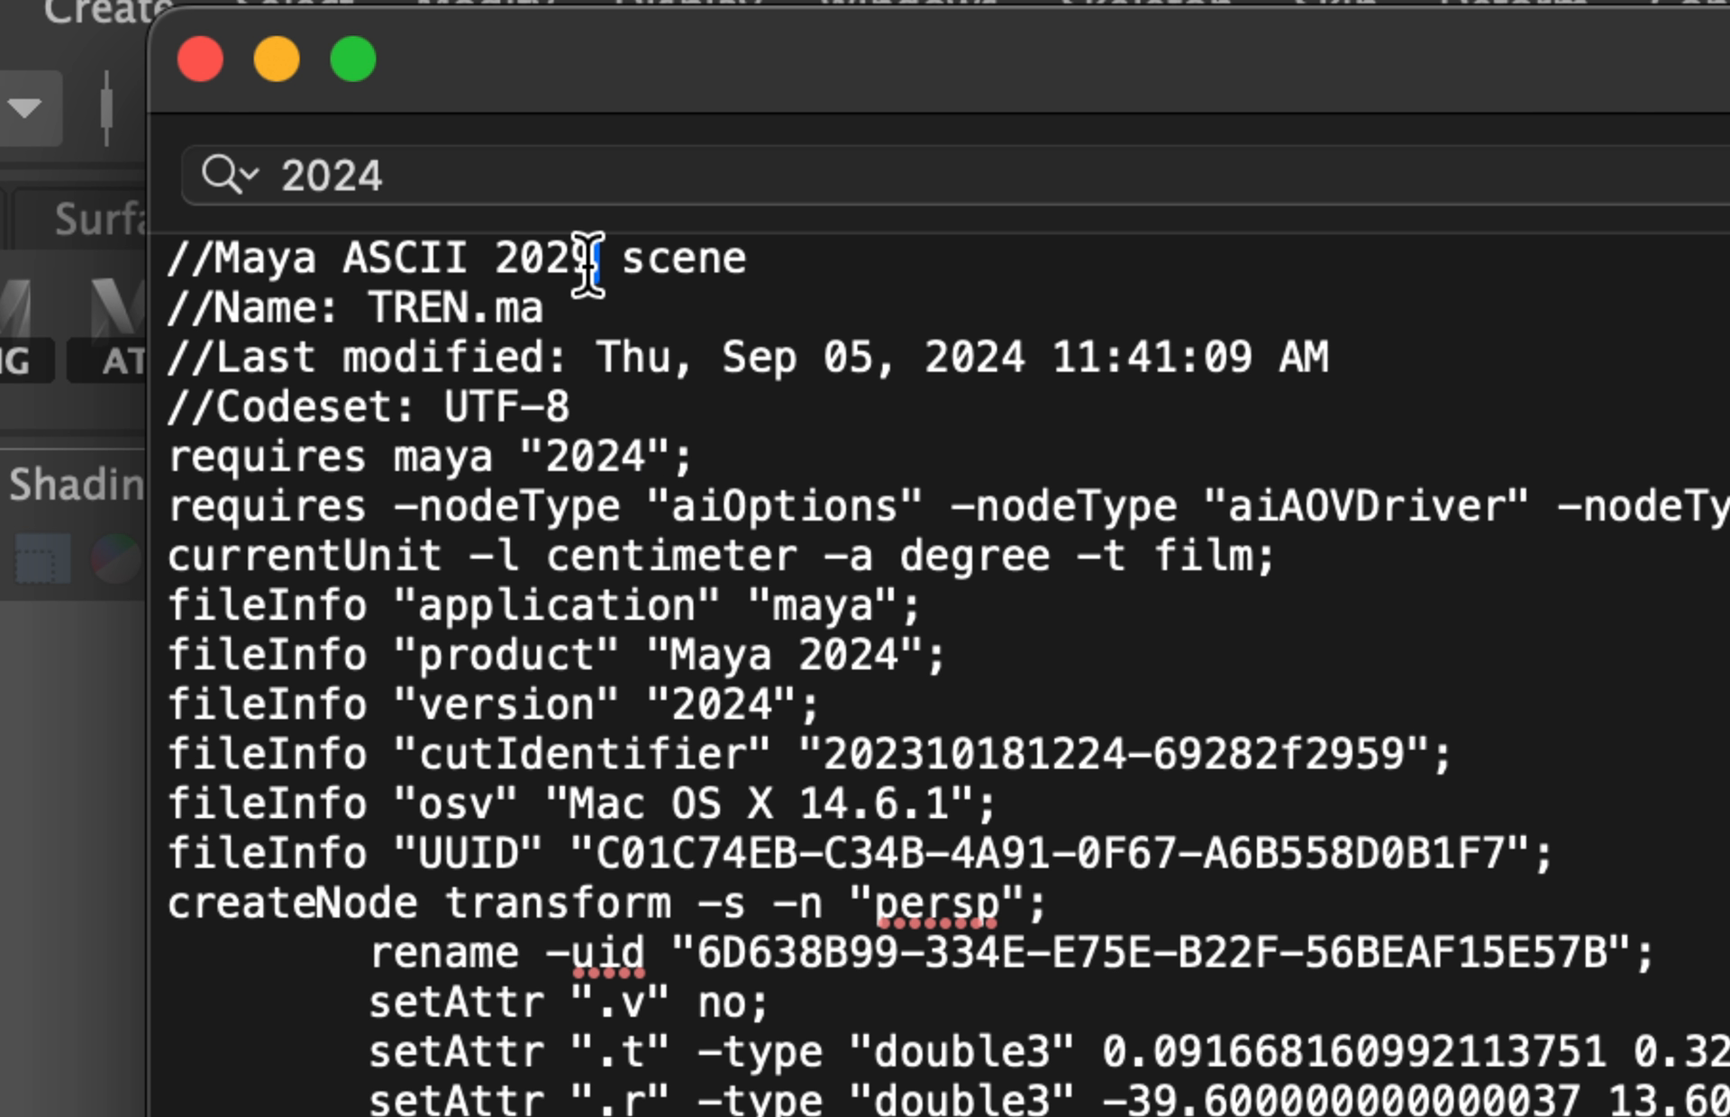
key(BackSpace)
key(BackSpace)
text(24)
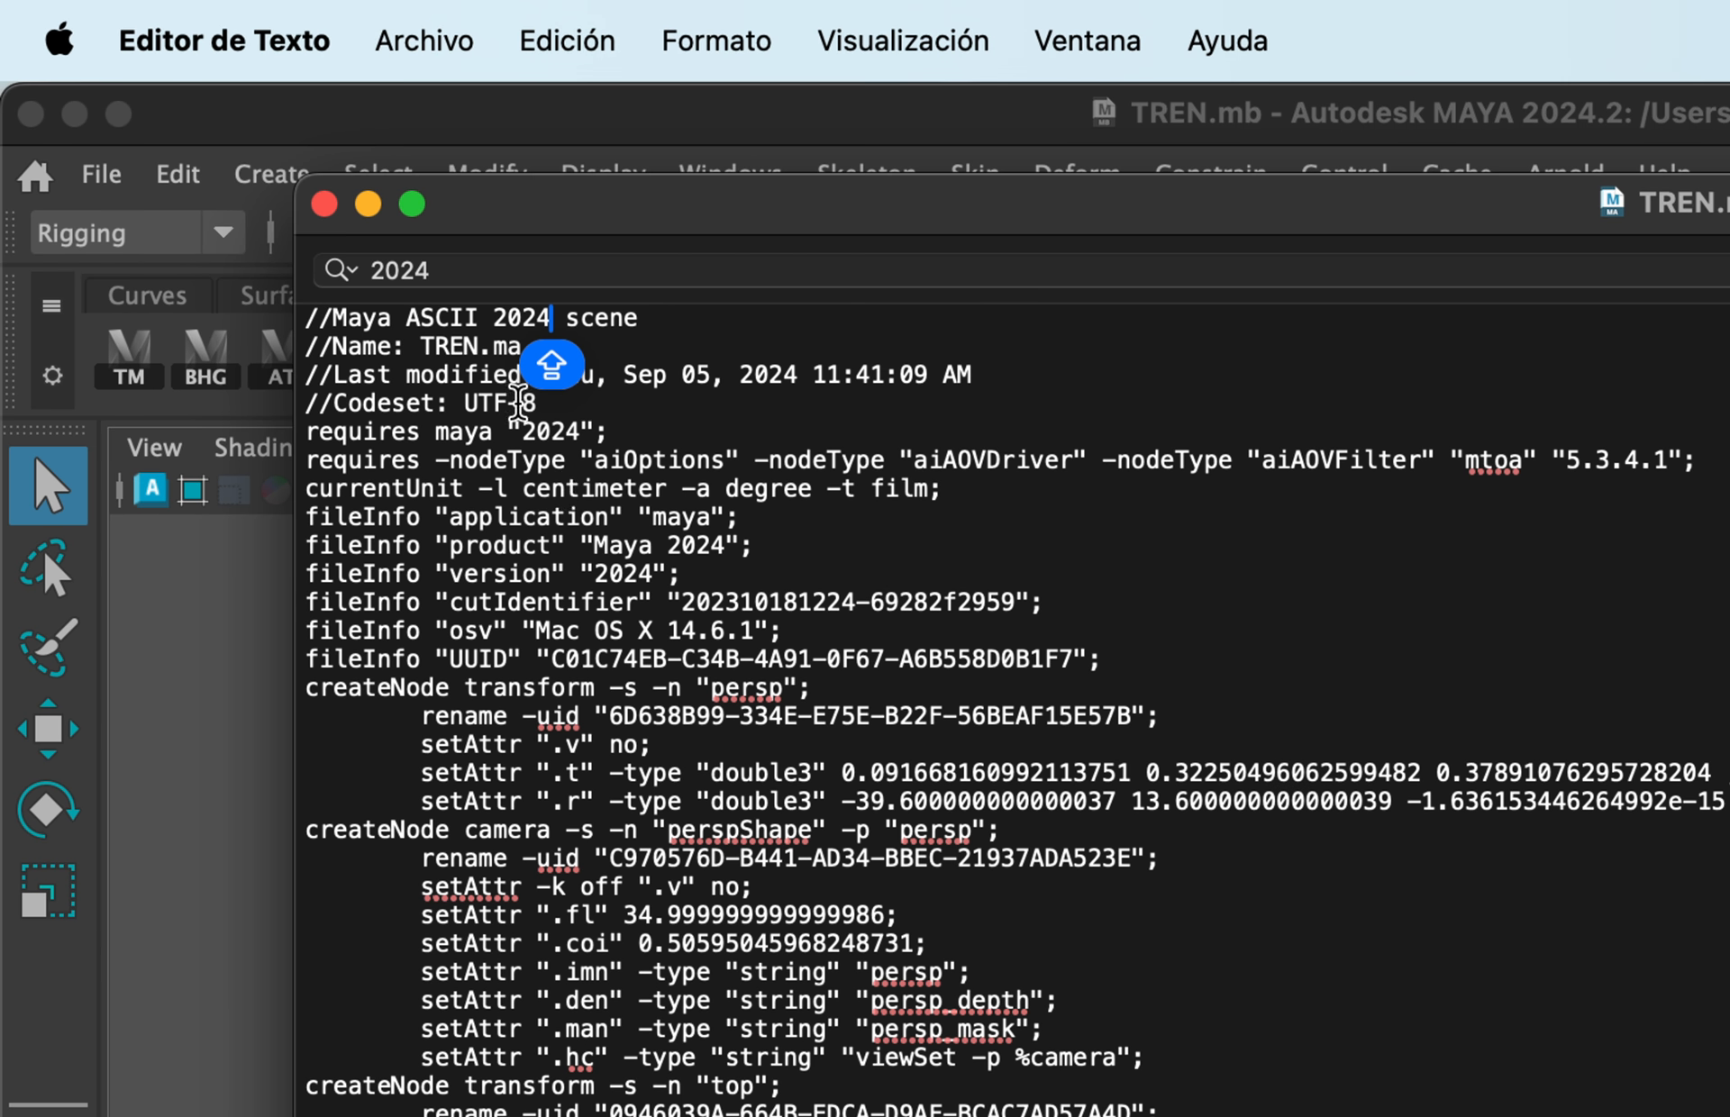
Close the TREN.ma document and open TREN.mb from the scenes folder with Editor de Texto.
click(325, 204)
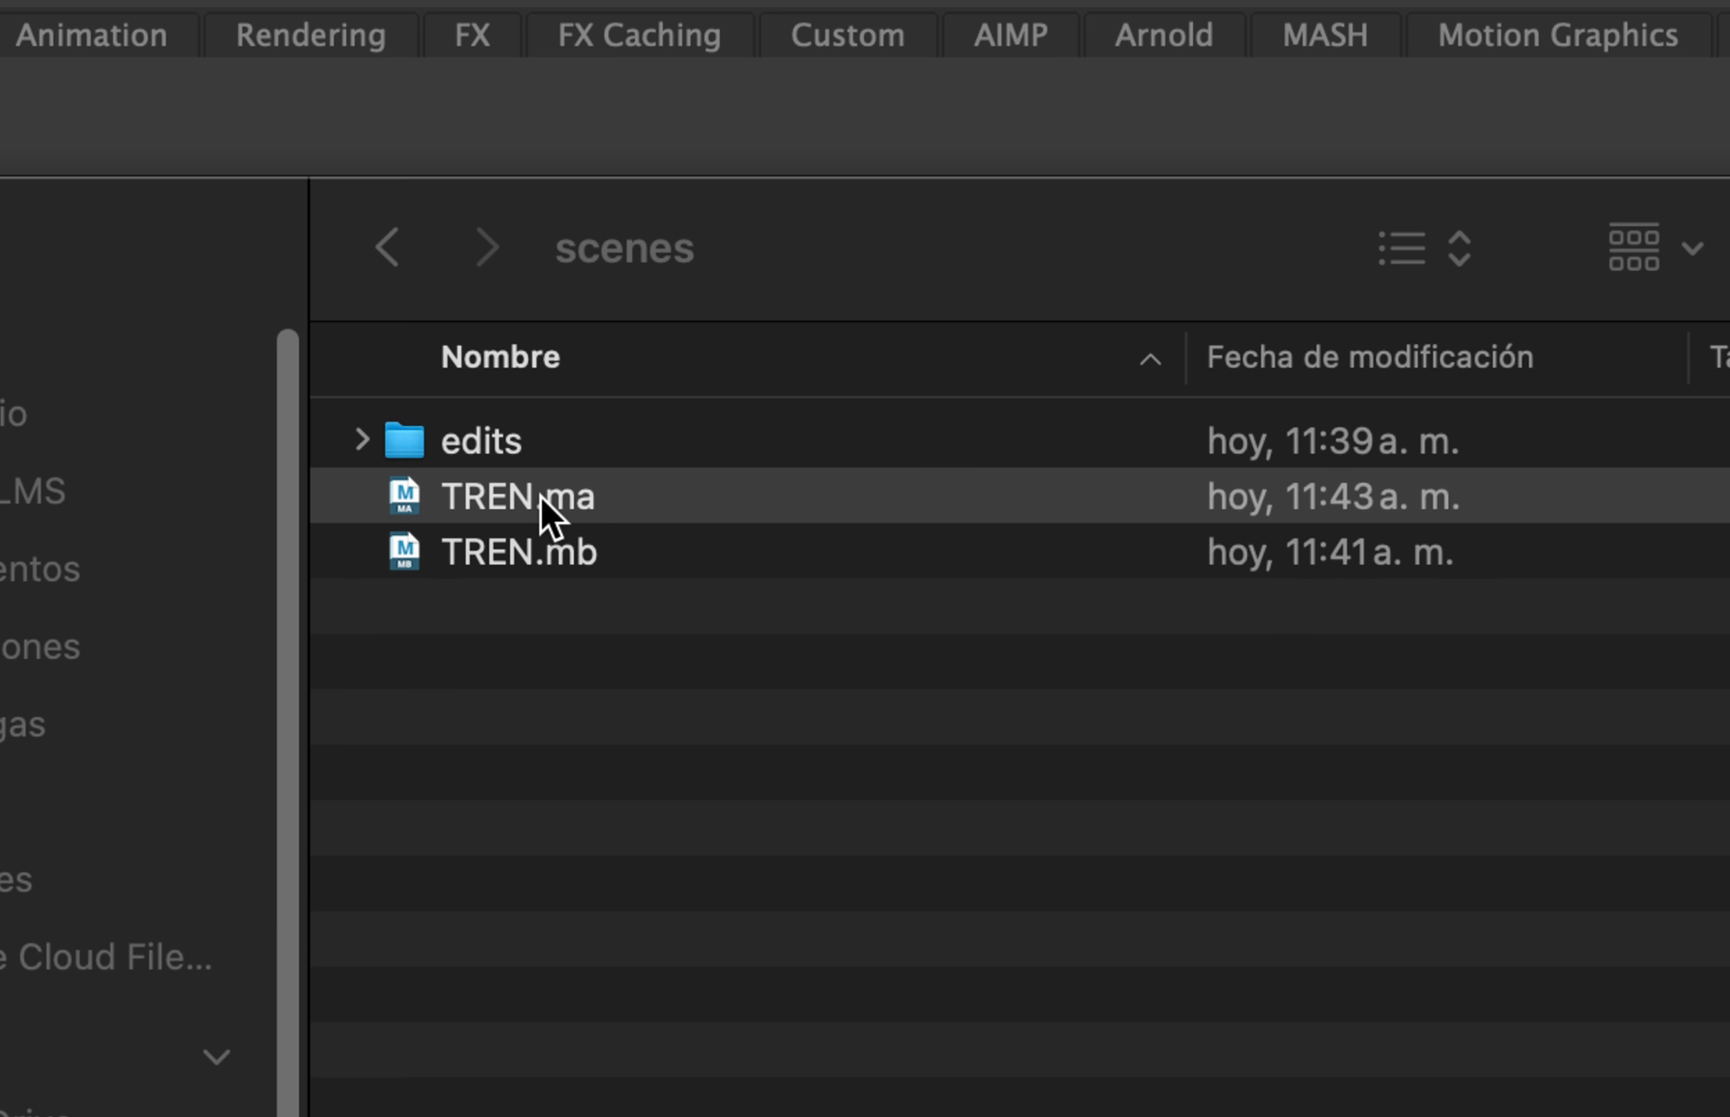
click(592, 568)
right_click(518, 551)
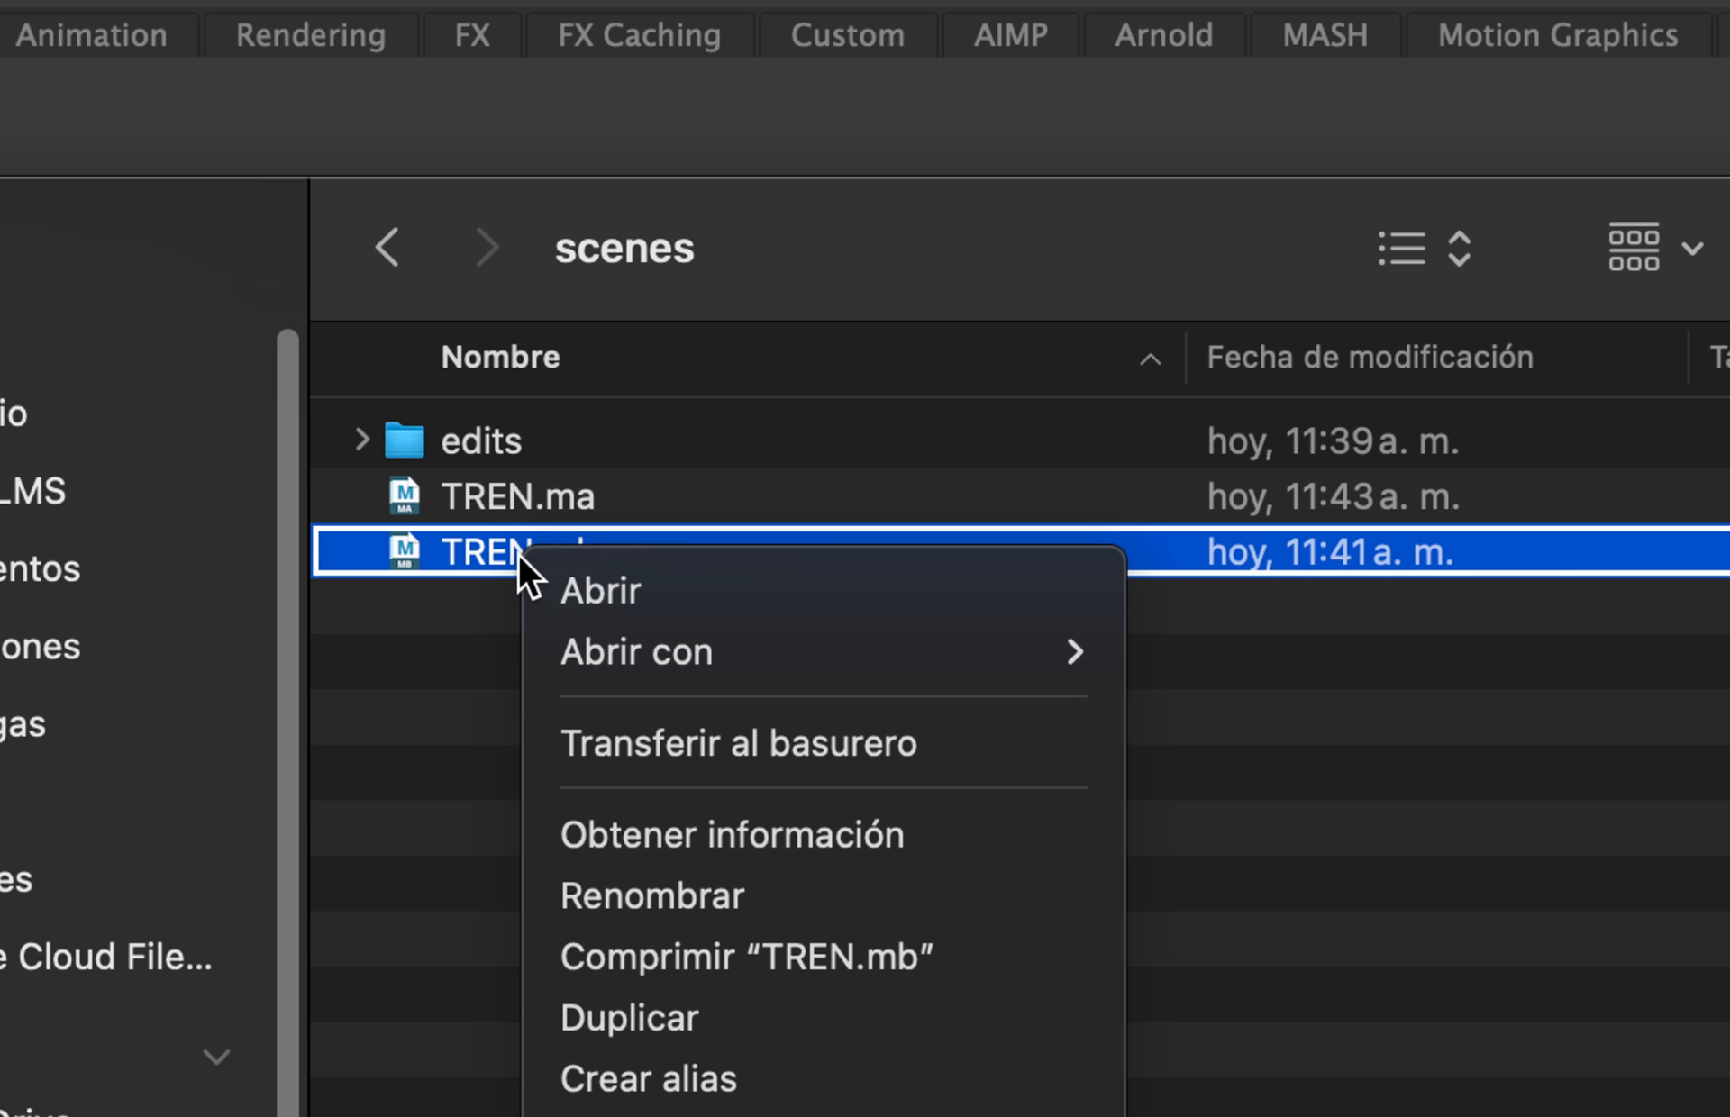
mouse_move(656, 654)
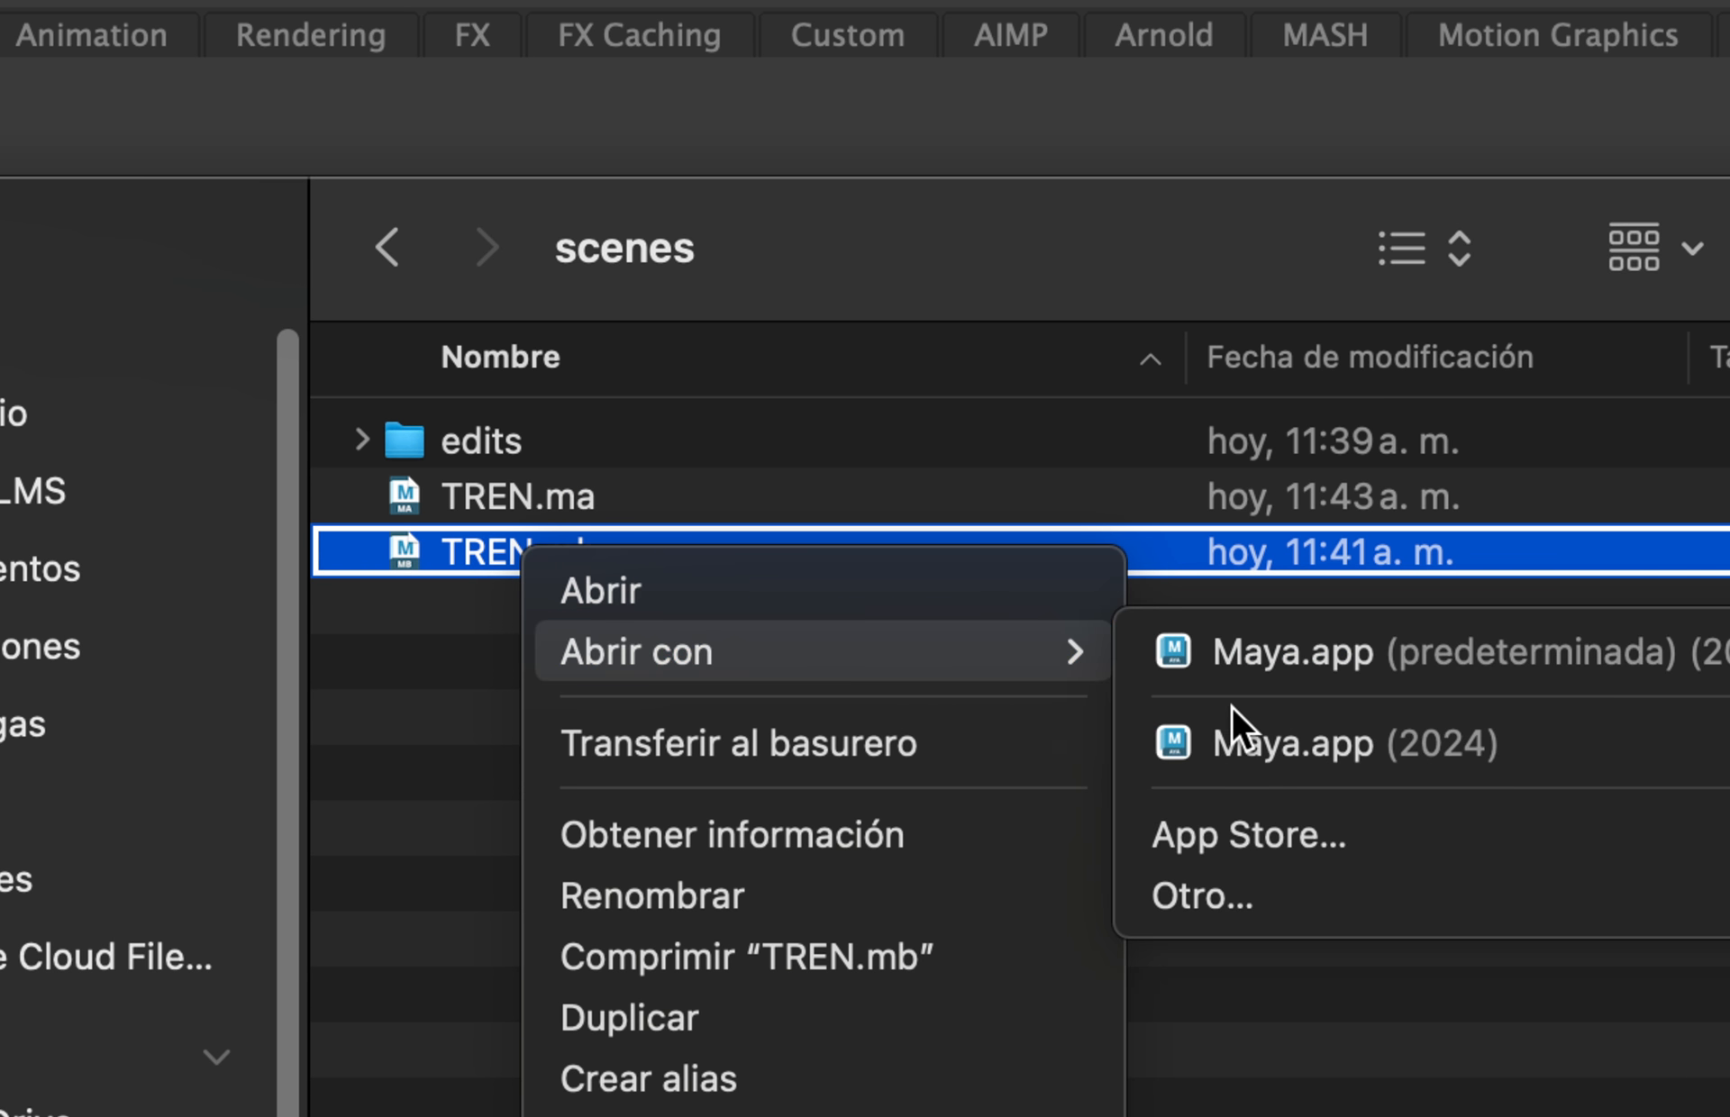
click(1257, 892)
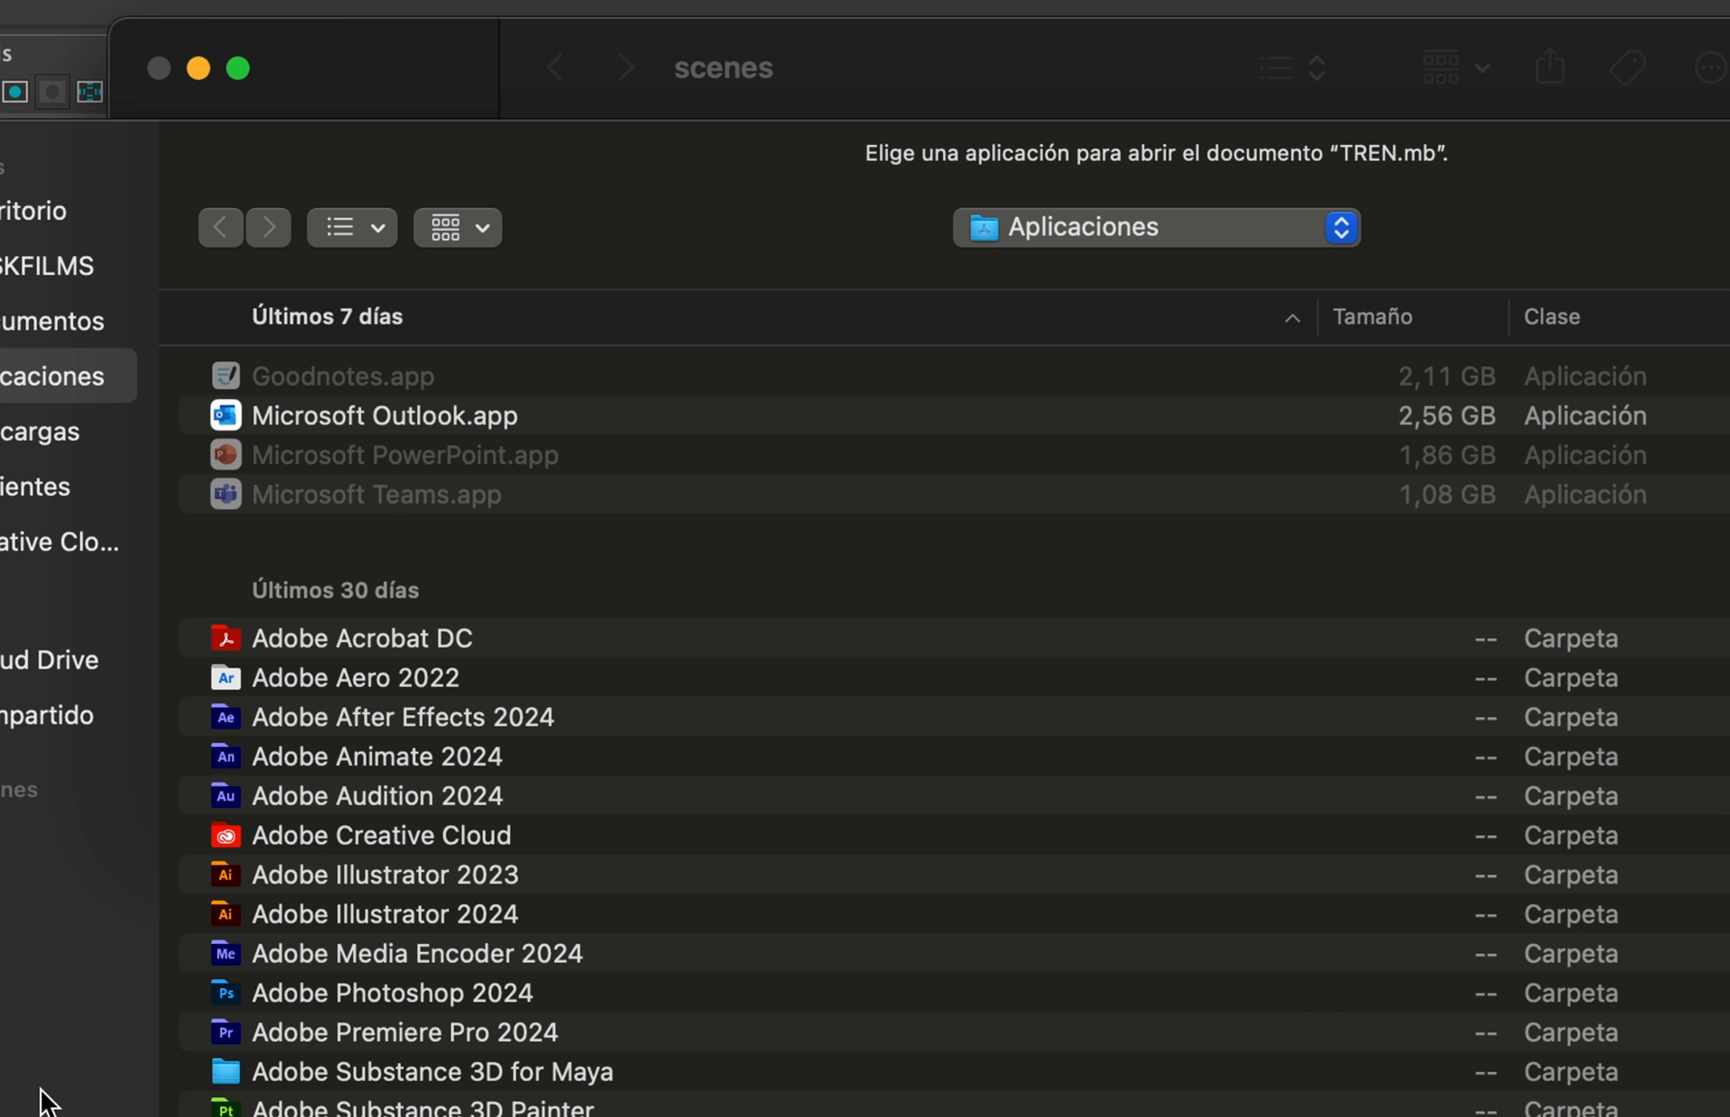
scroll(520, 855, down, 15)
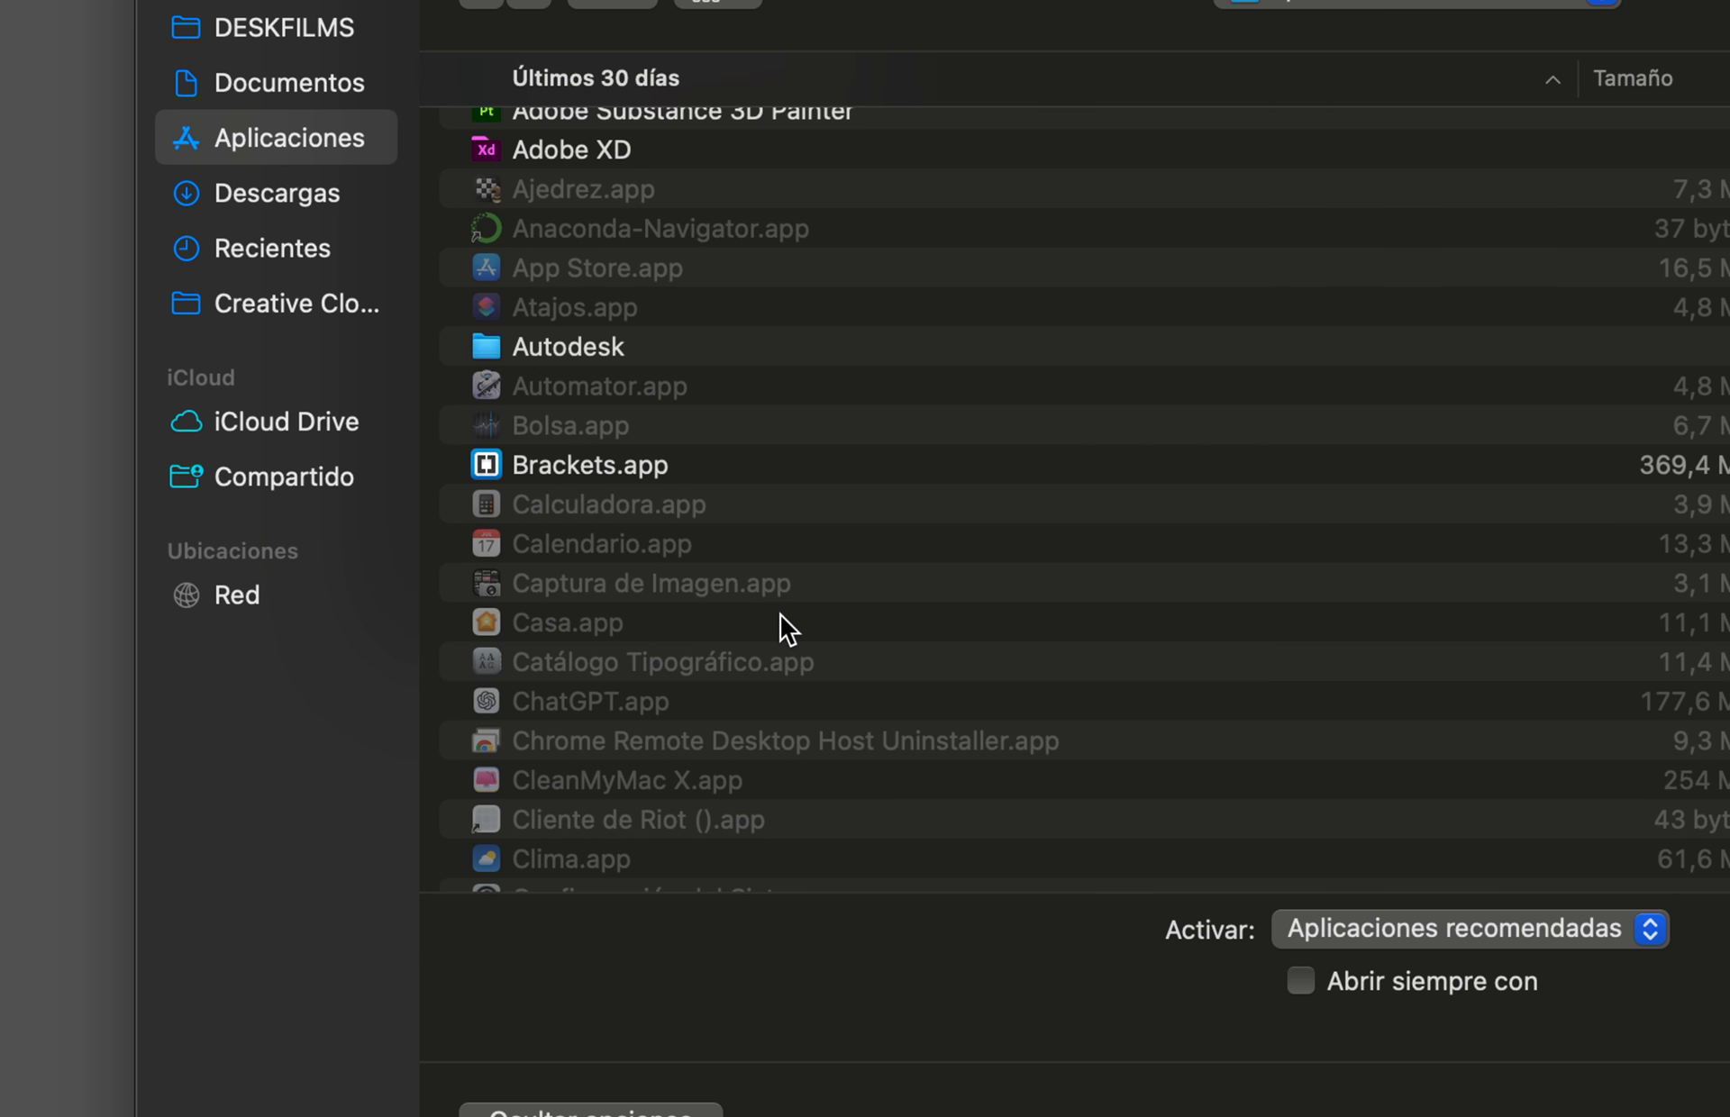
scroll(645, 541, down, 4)
click(684, 484)
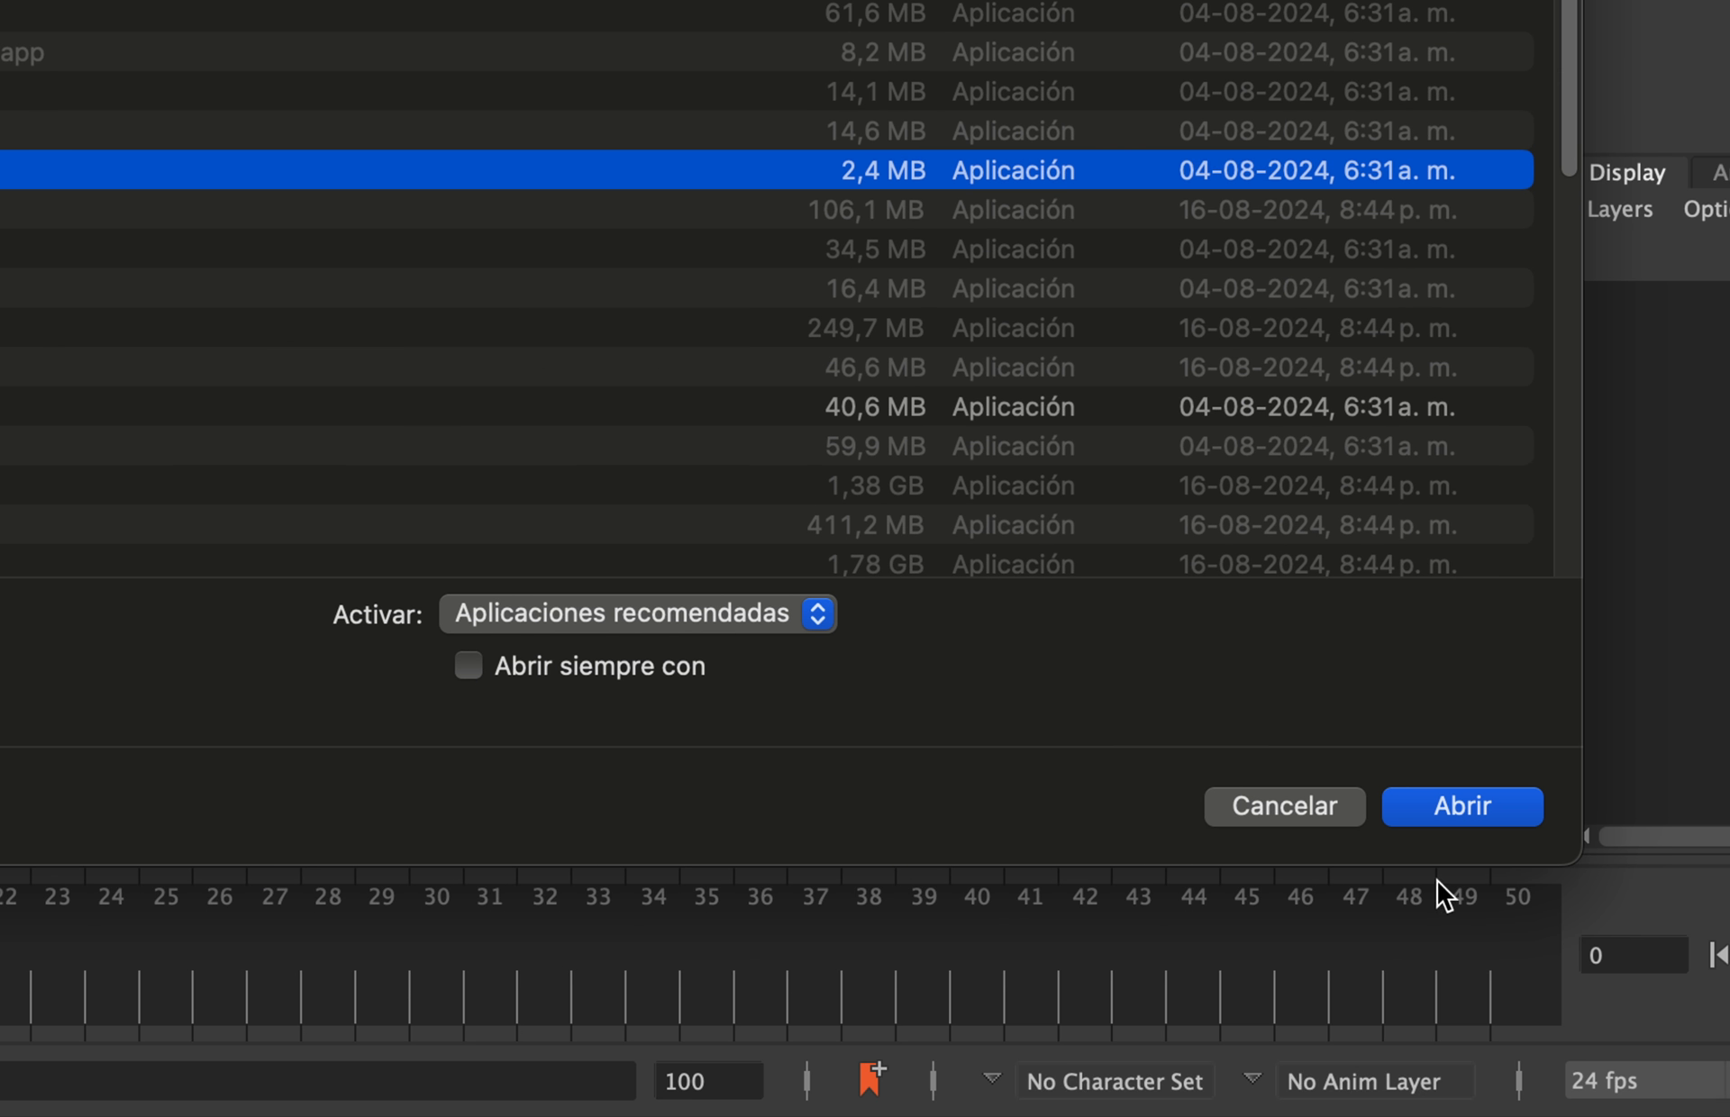
click(1439, 822)
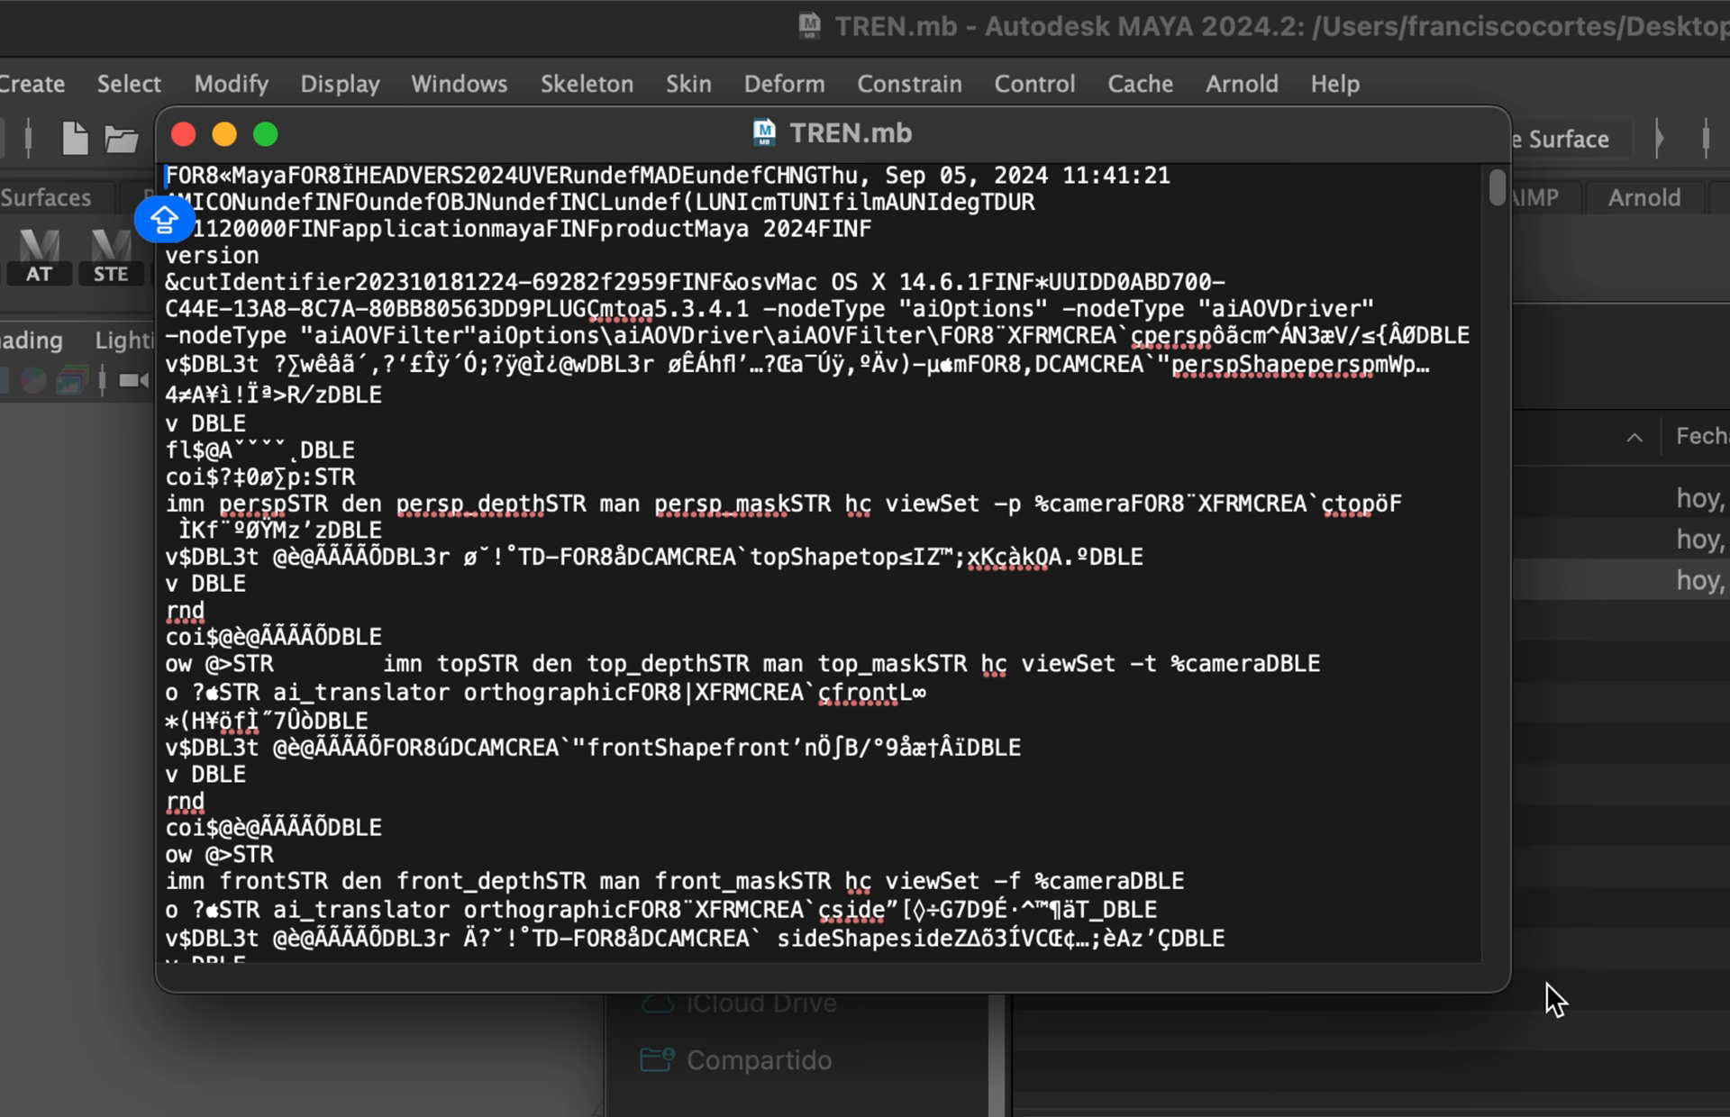
Enlarge the TREN.mb text window and examine its encoded data and the machine-generated script section.
drag(1554, 999, 1726, 1082)
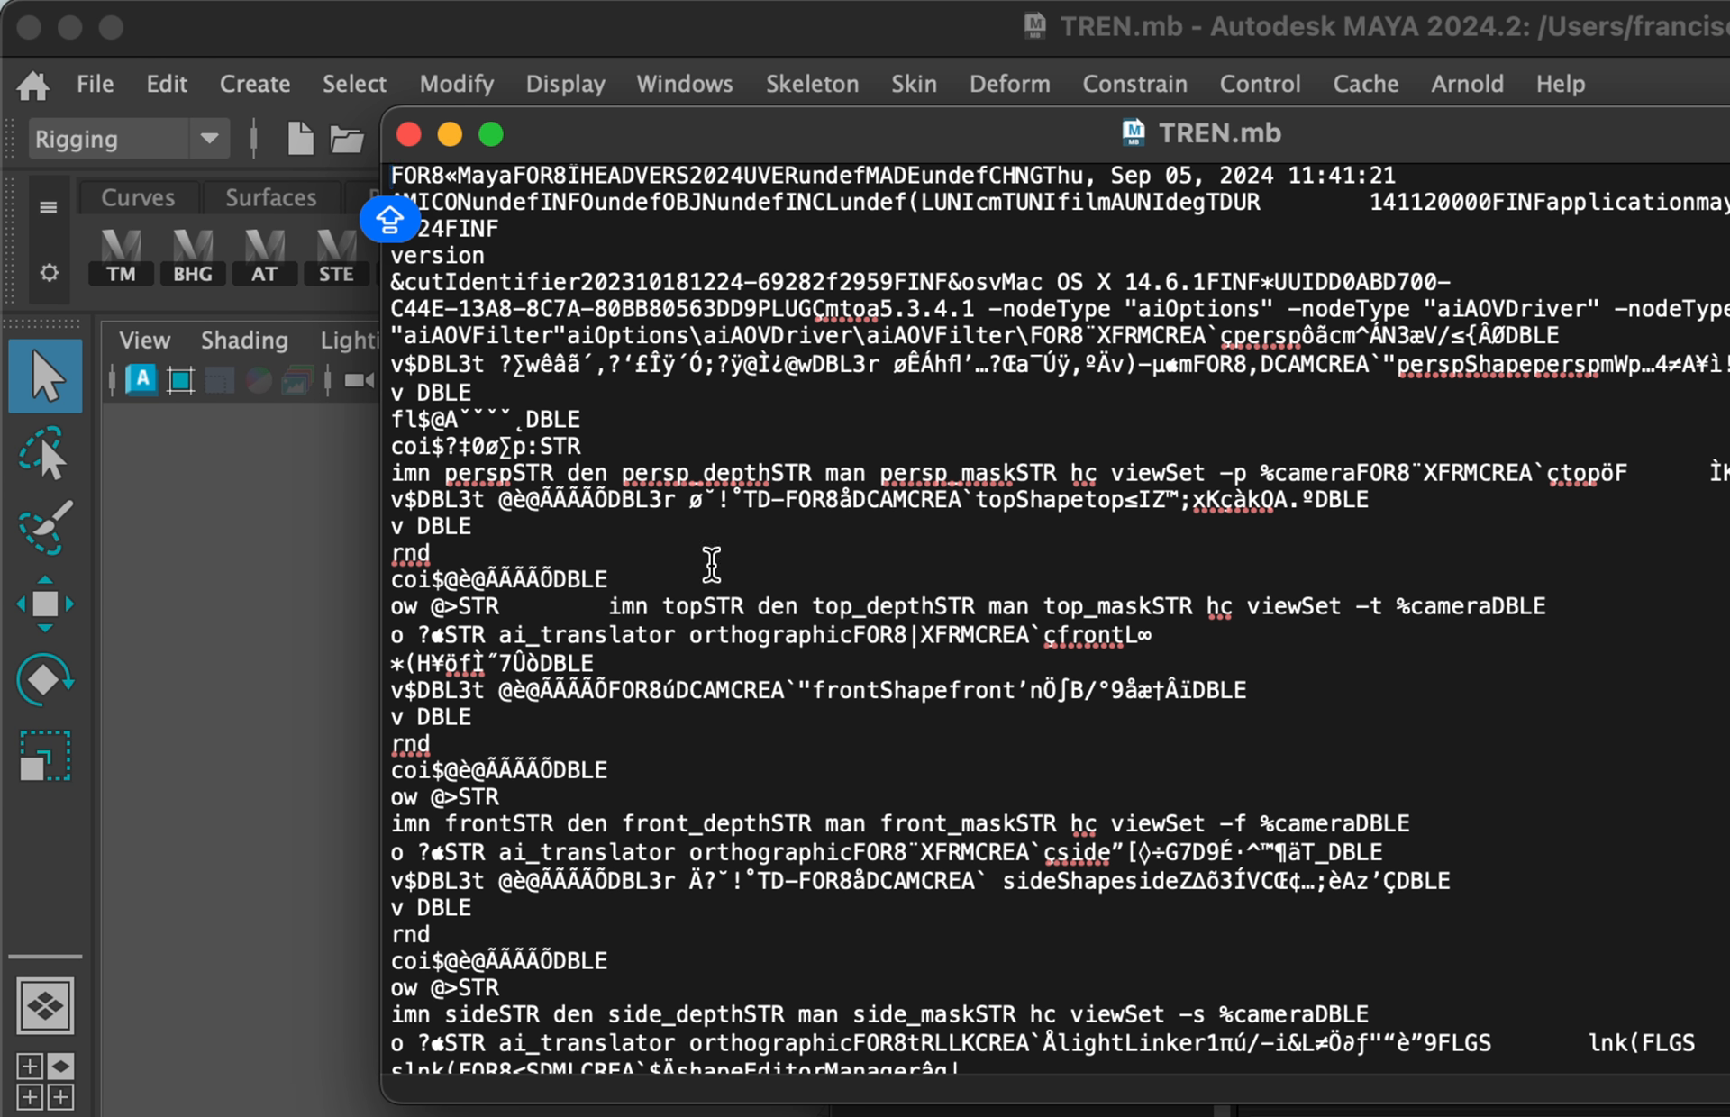
scroll(825, 547, down, 13)
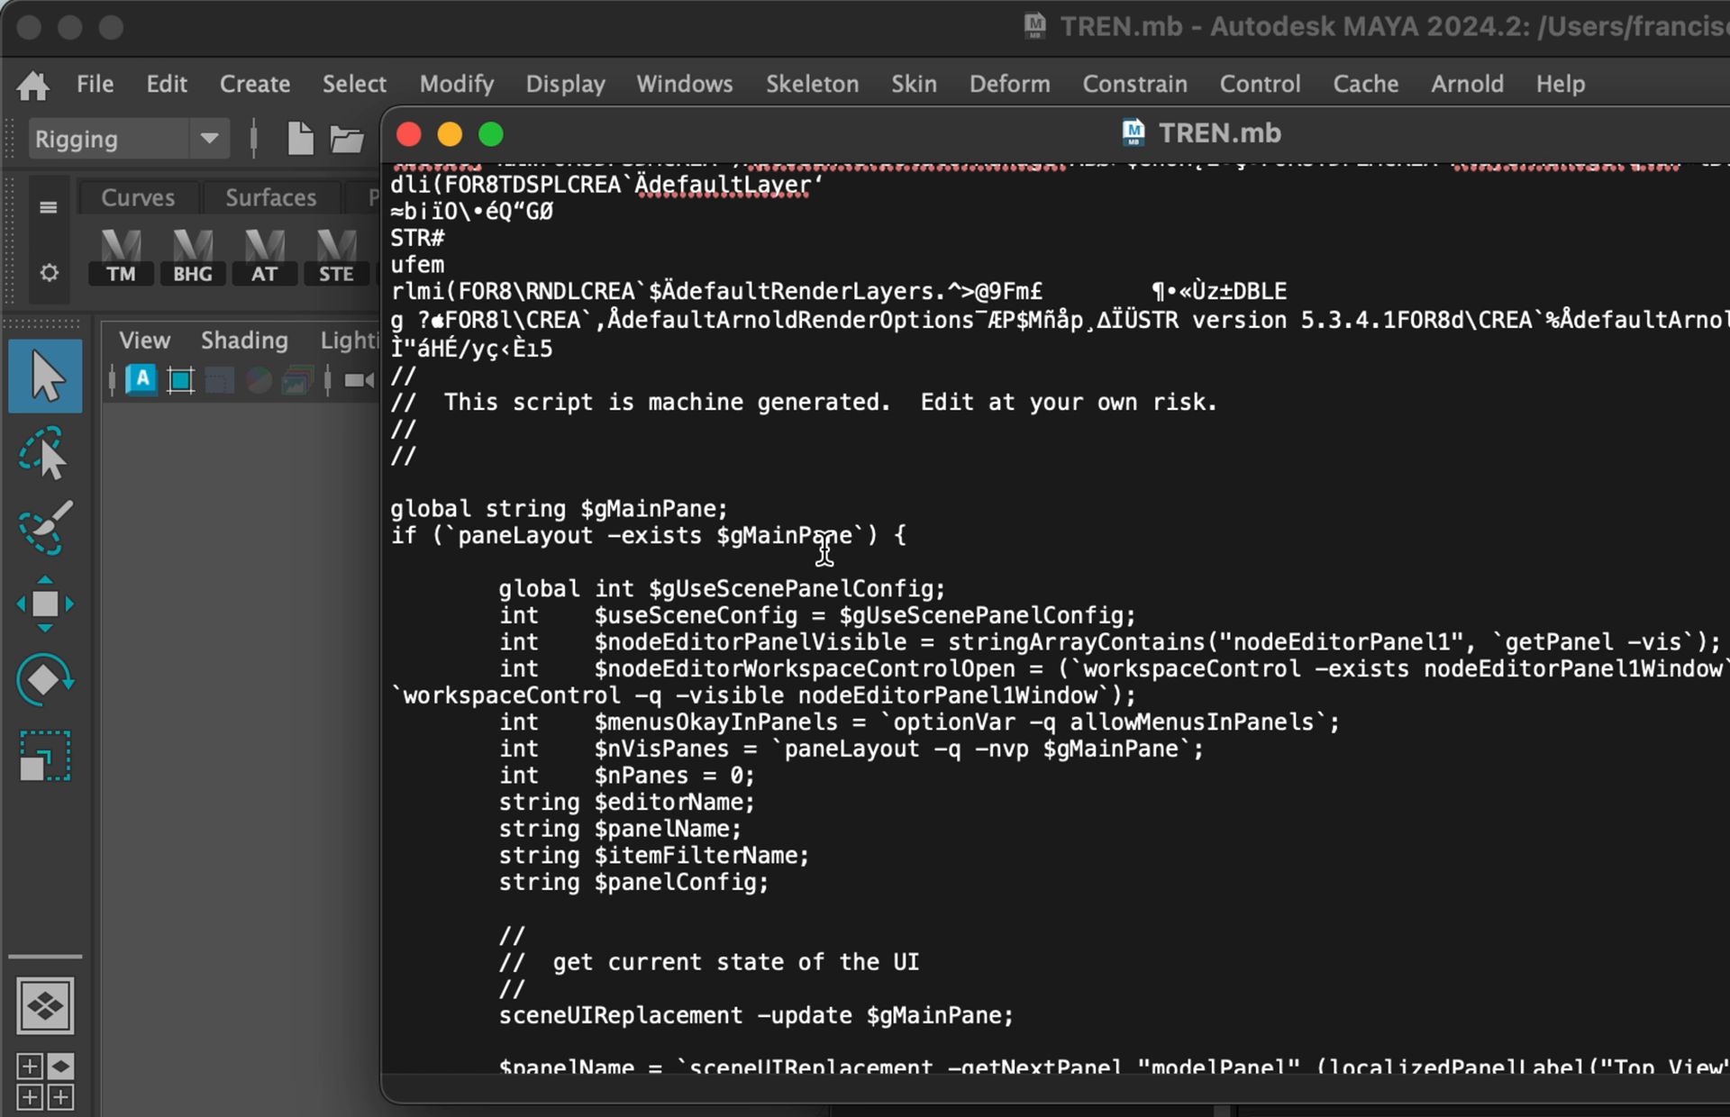
scroll(824, 548, up, 13)
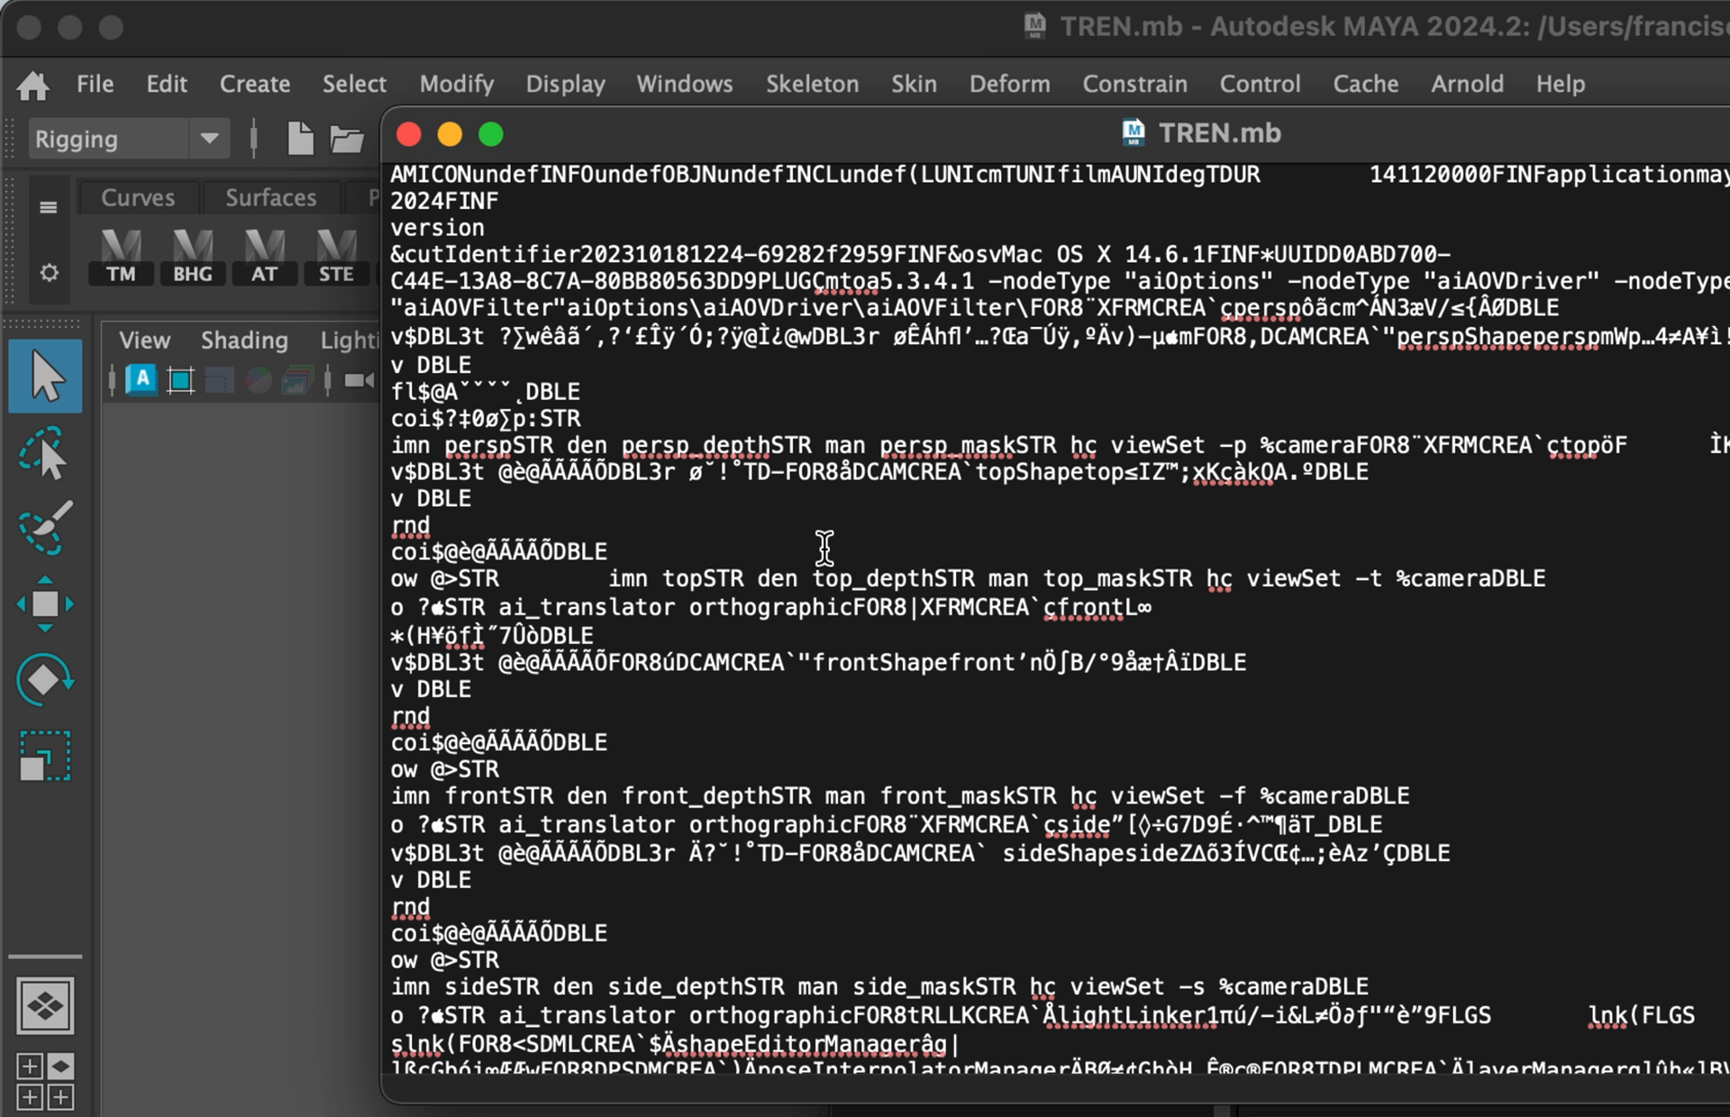
key(Caps_Lock)
scroll(824, 548, down, 10)
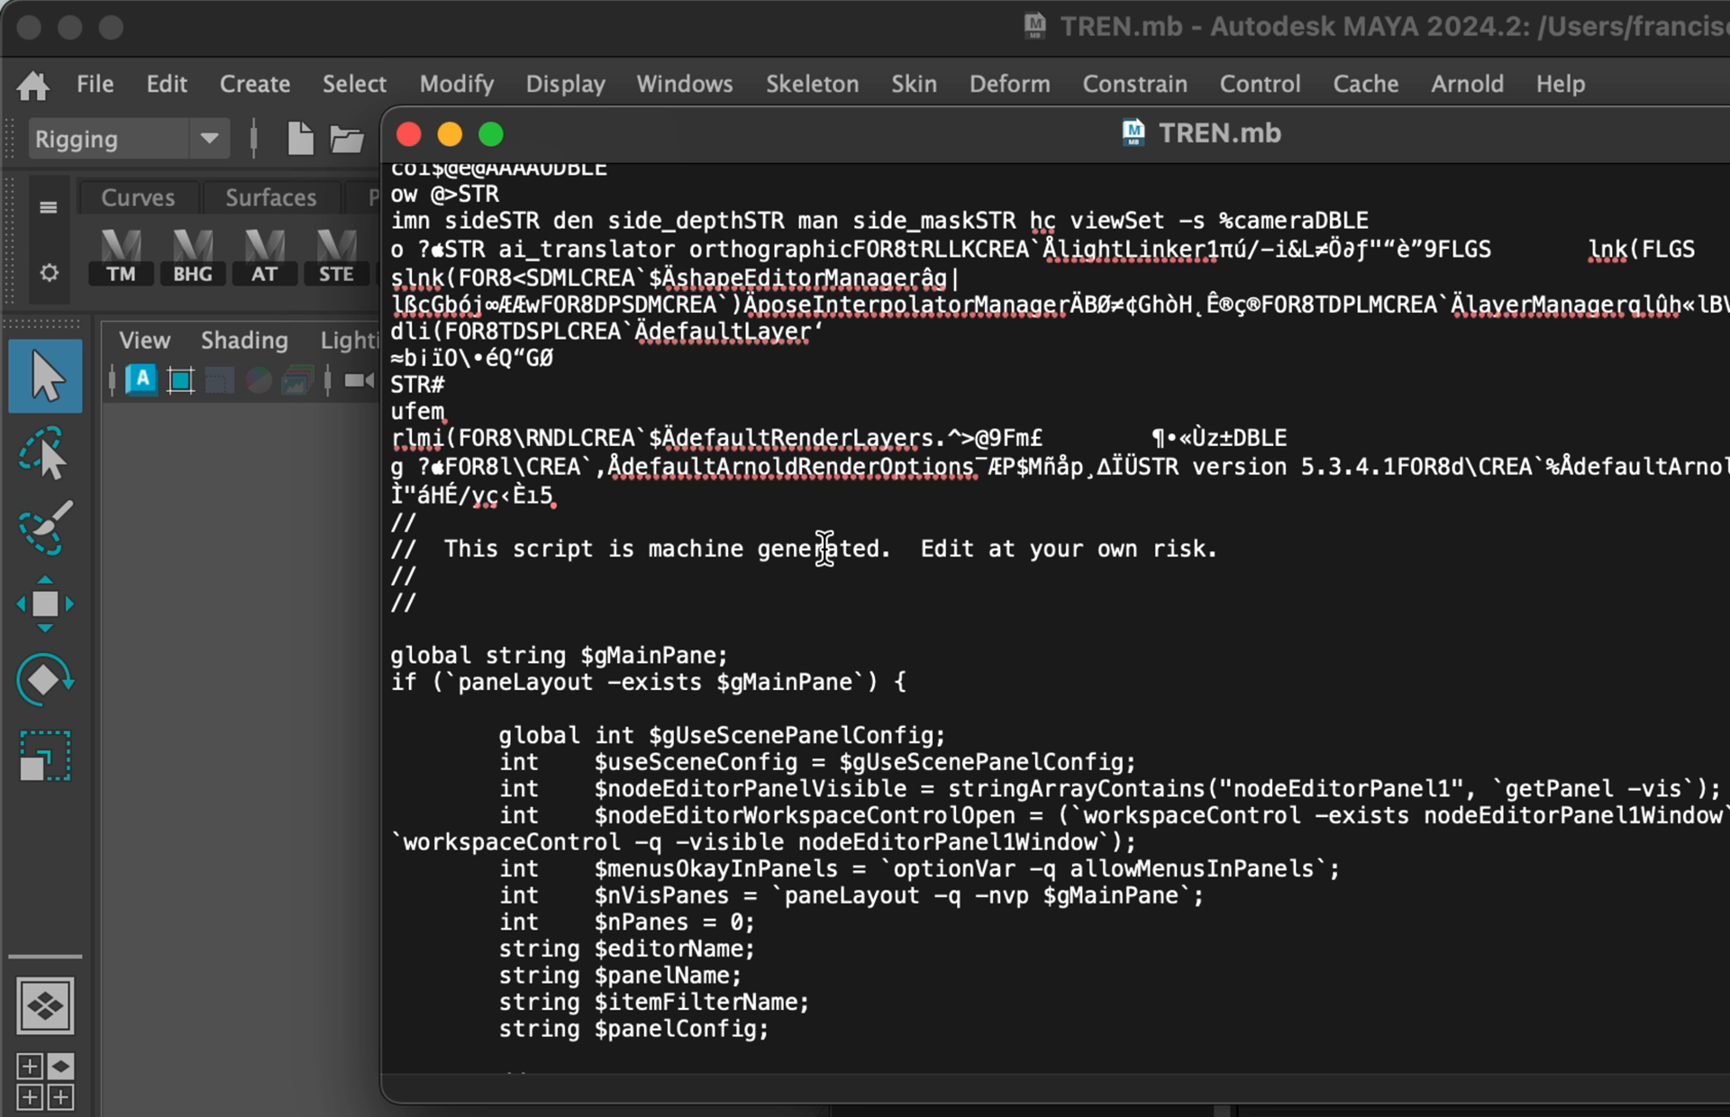
scroll(825, 548, down, 5)
scroll(825, 548, down, 7)
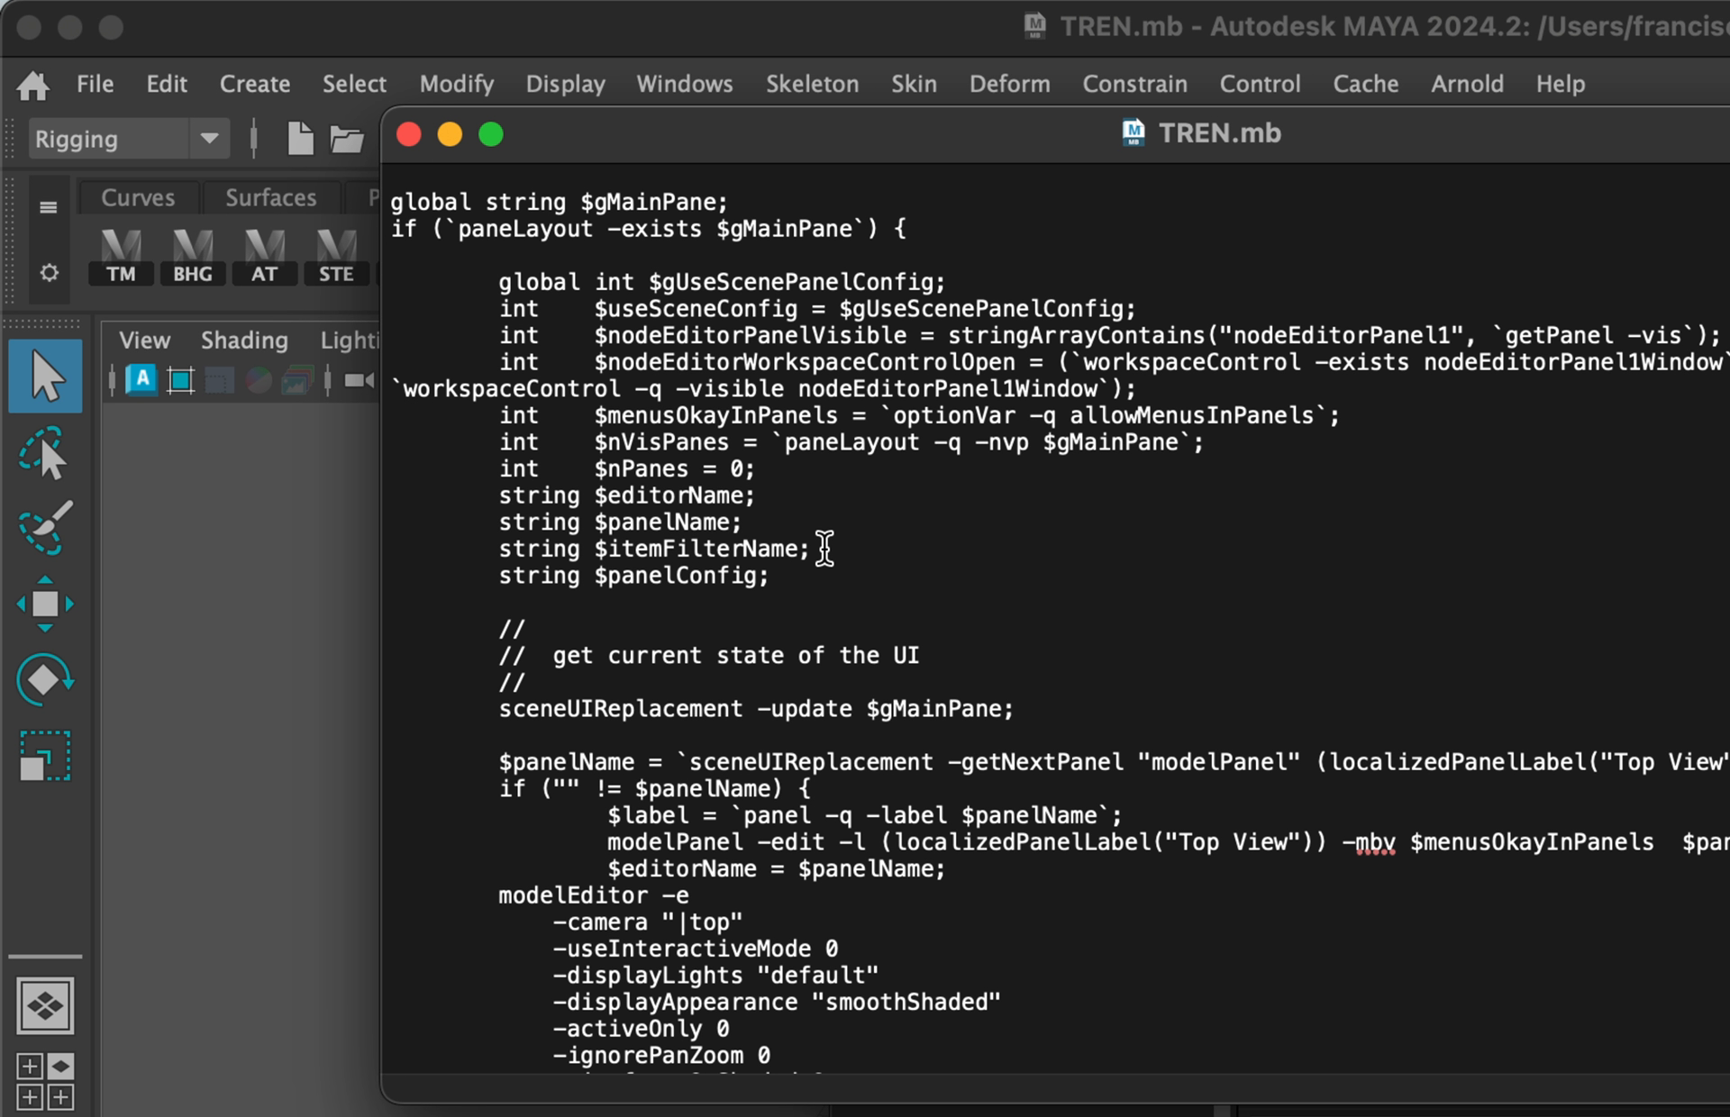
Review the TREN.mb text back to its encoded header at the beginning and close the document.
scroll(825, 548, up, 4)
scroll(824, 548, up, 15)
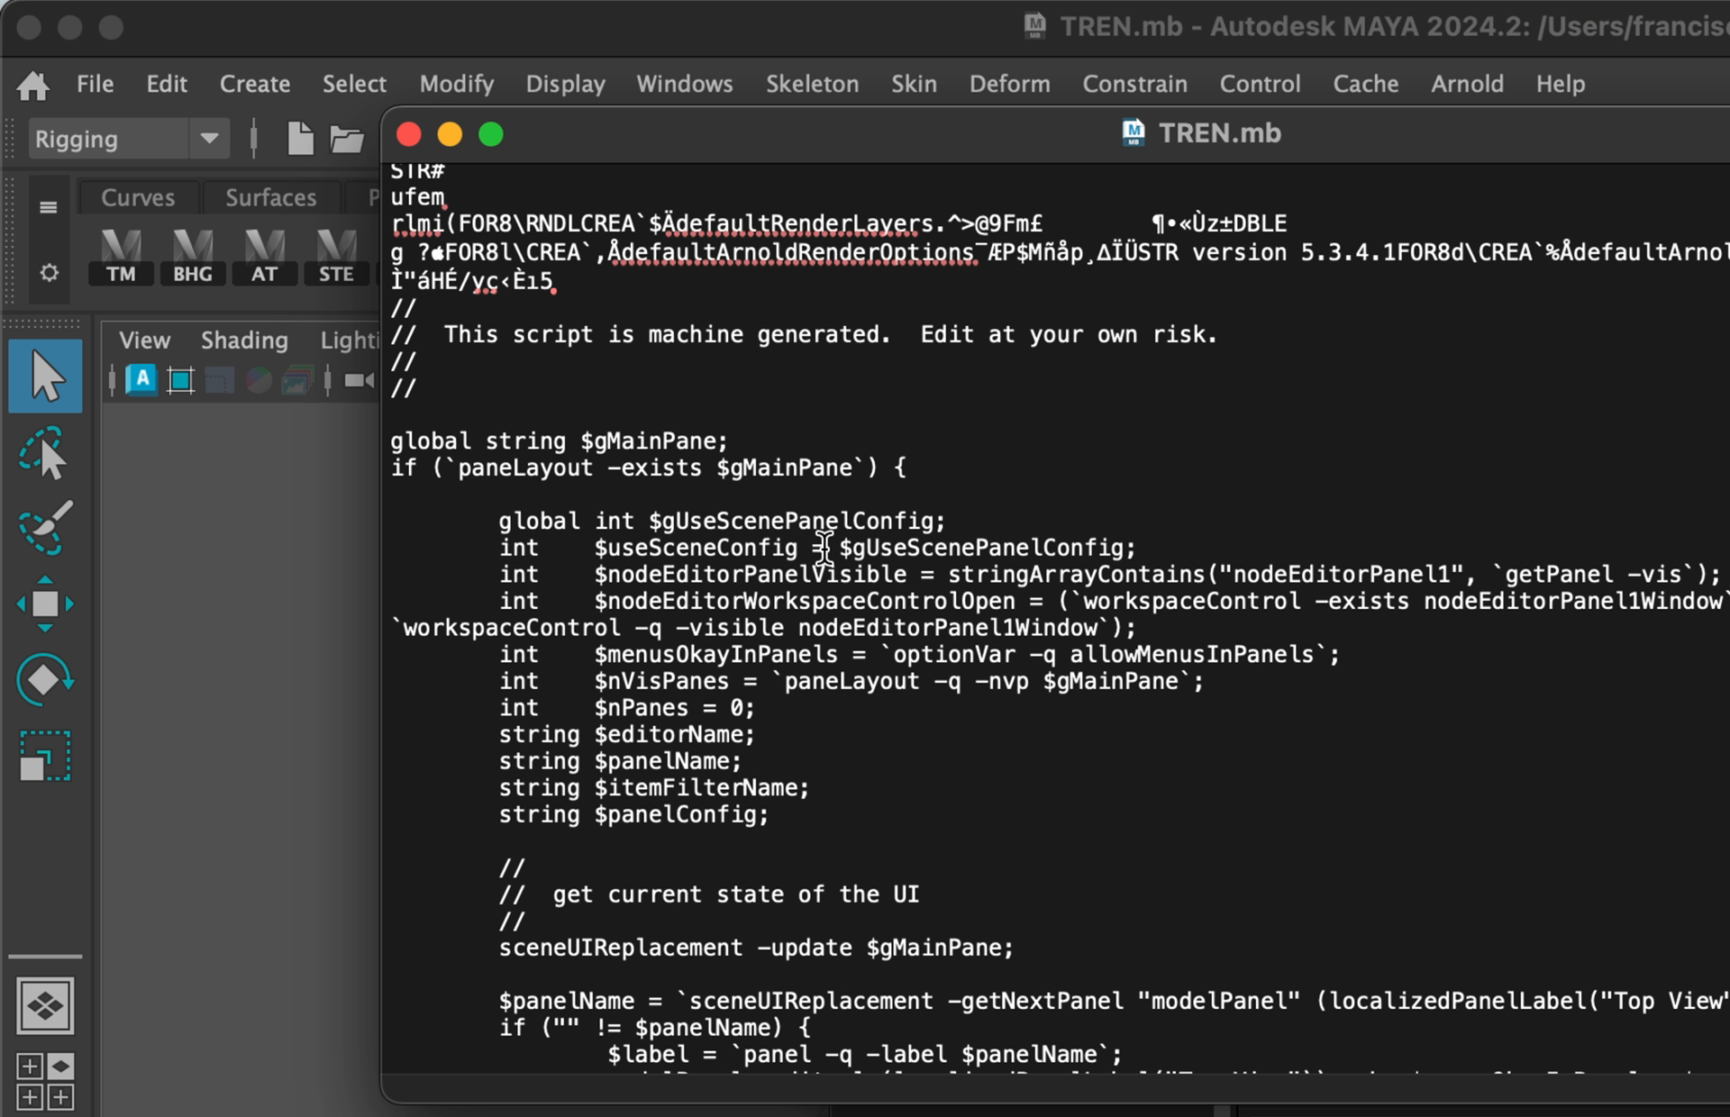
scroll(825, 545, up, 1)
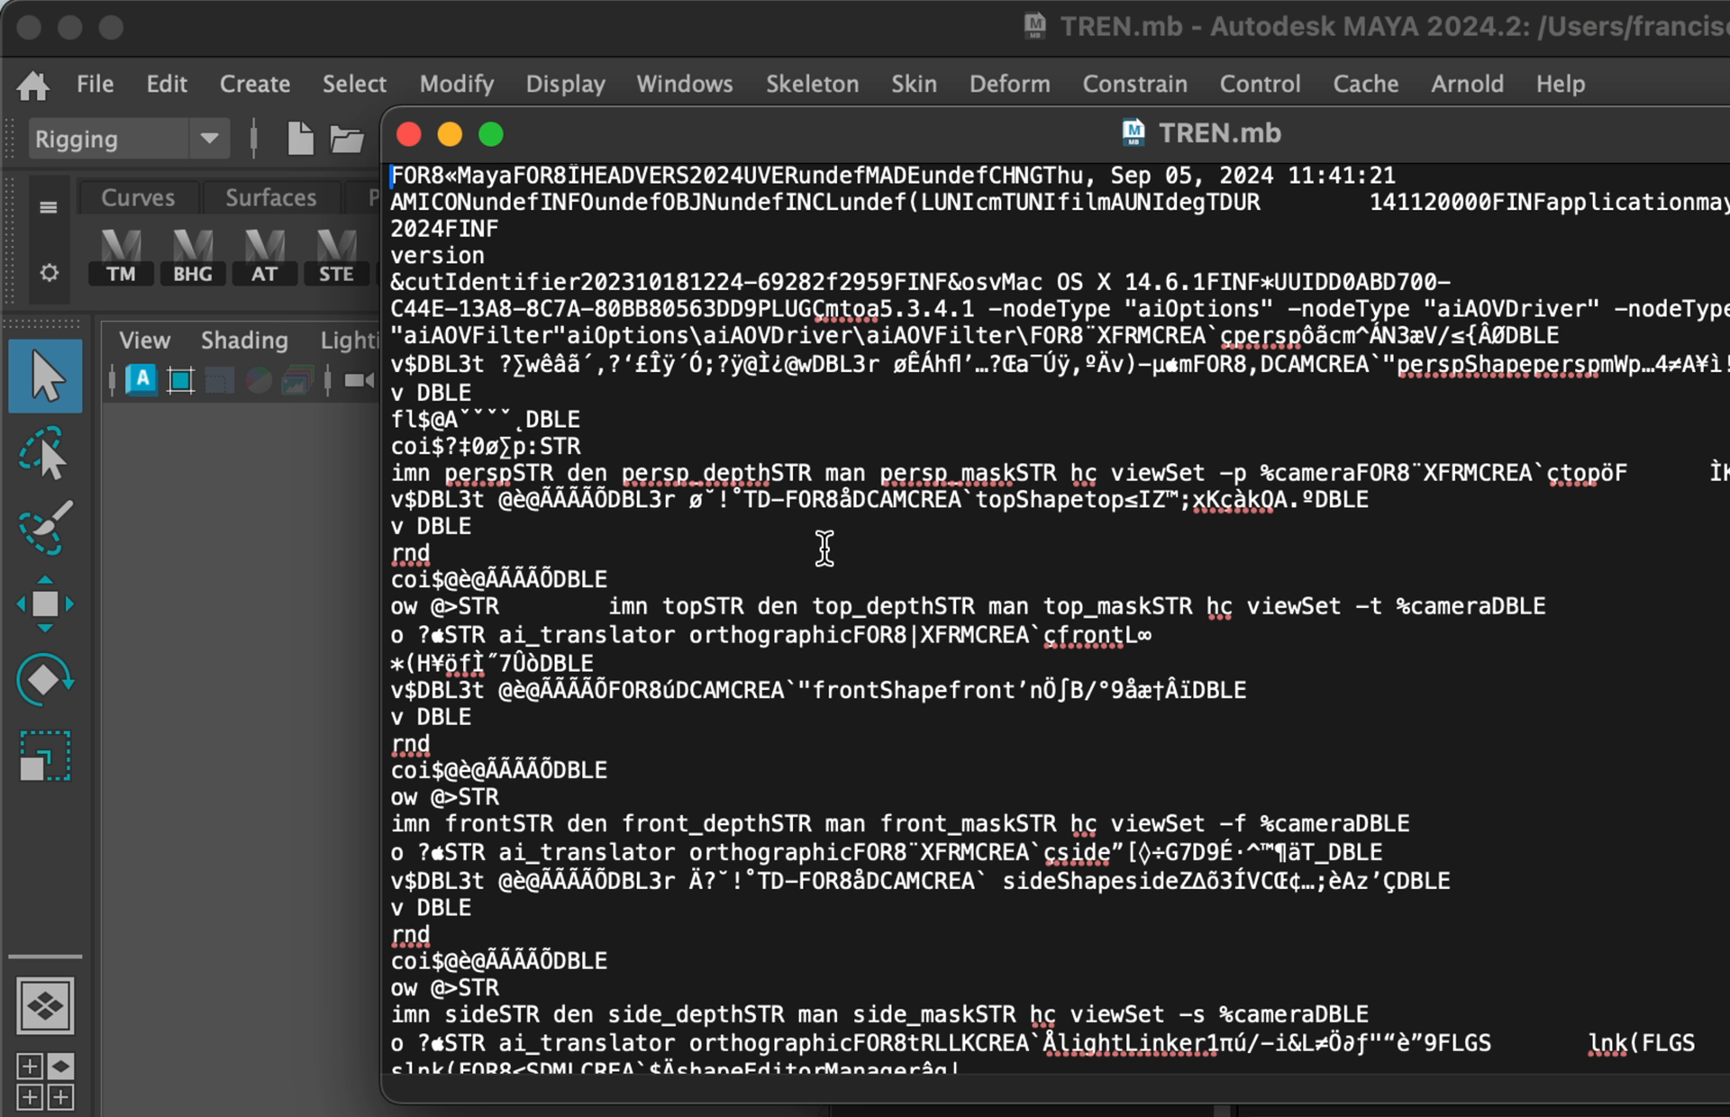
click(409, 134)
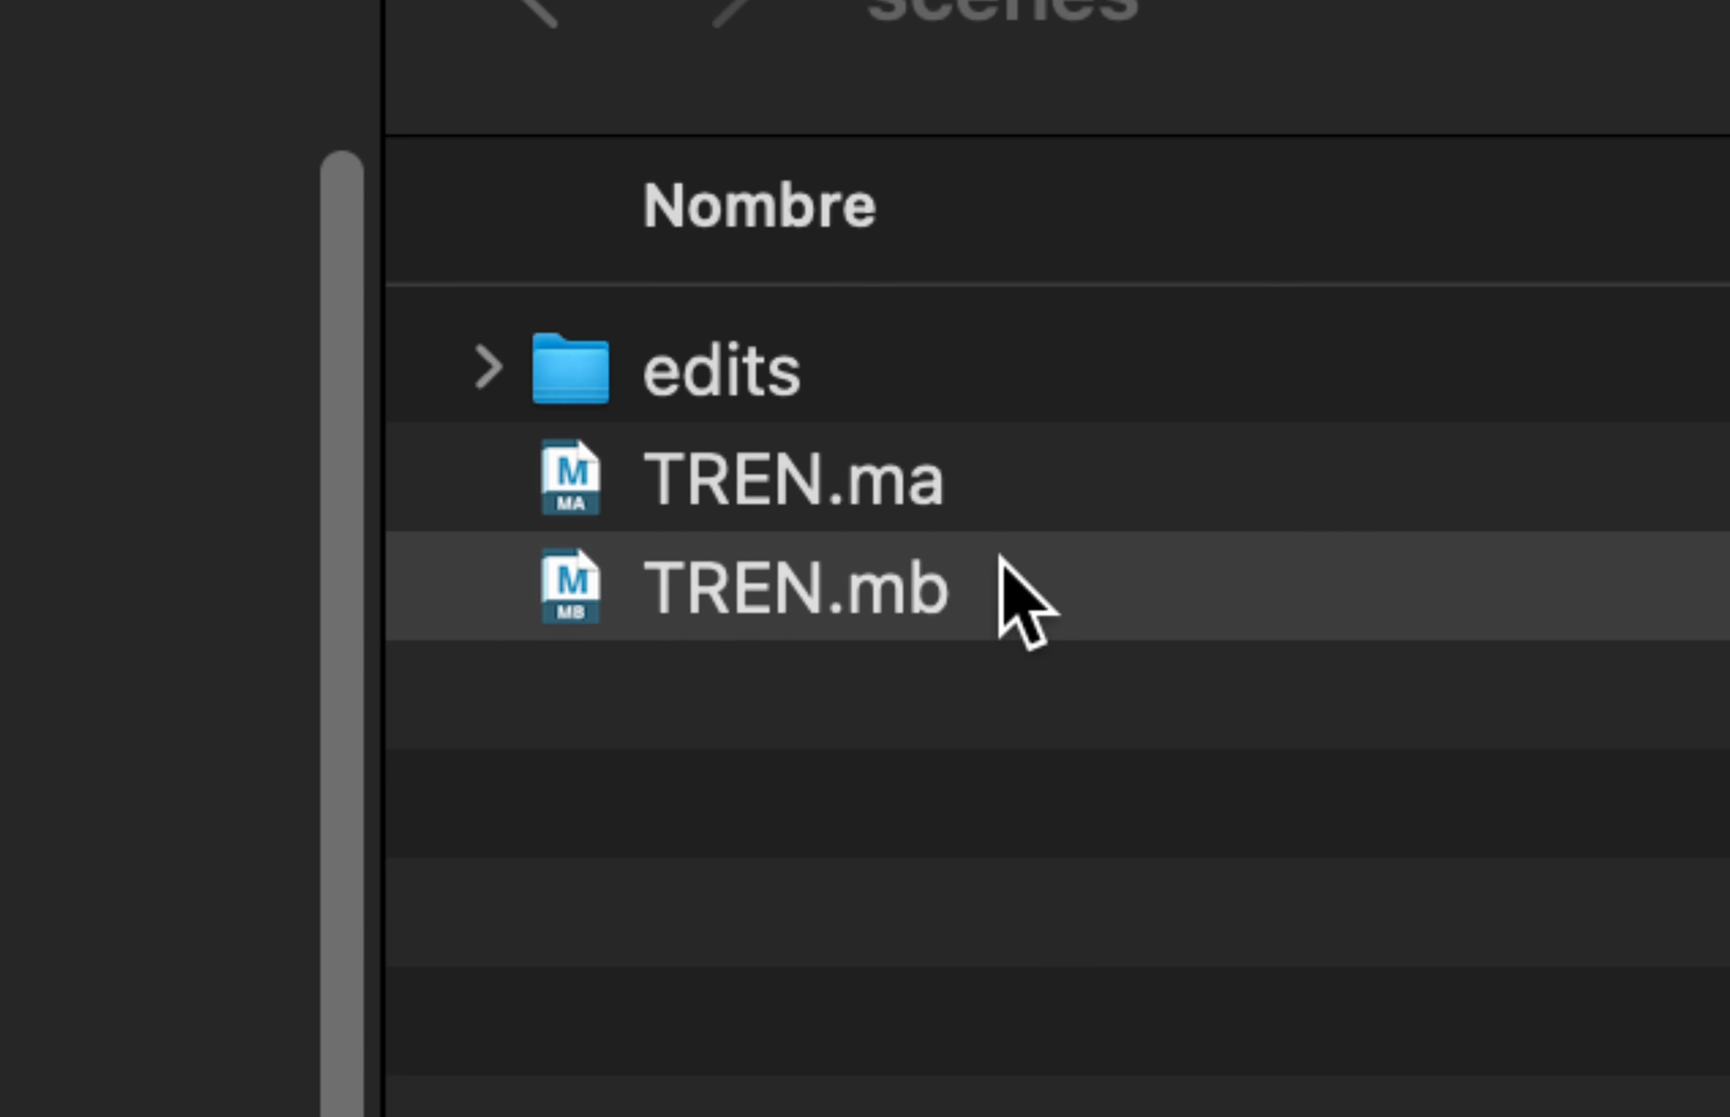
Compare the TREN.ma and TREN.mb entries in the scenes folder and close the Finder window.
click(748, 500)
click(768, 602)
click(789, 505)
click(791, 570)
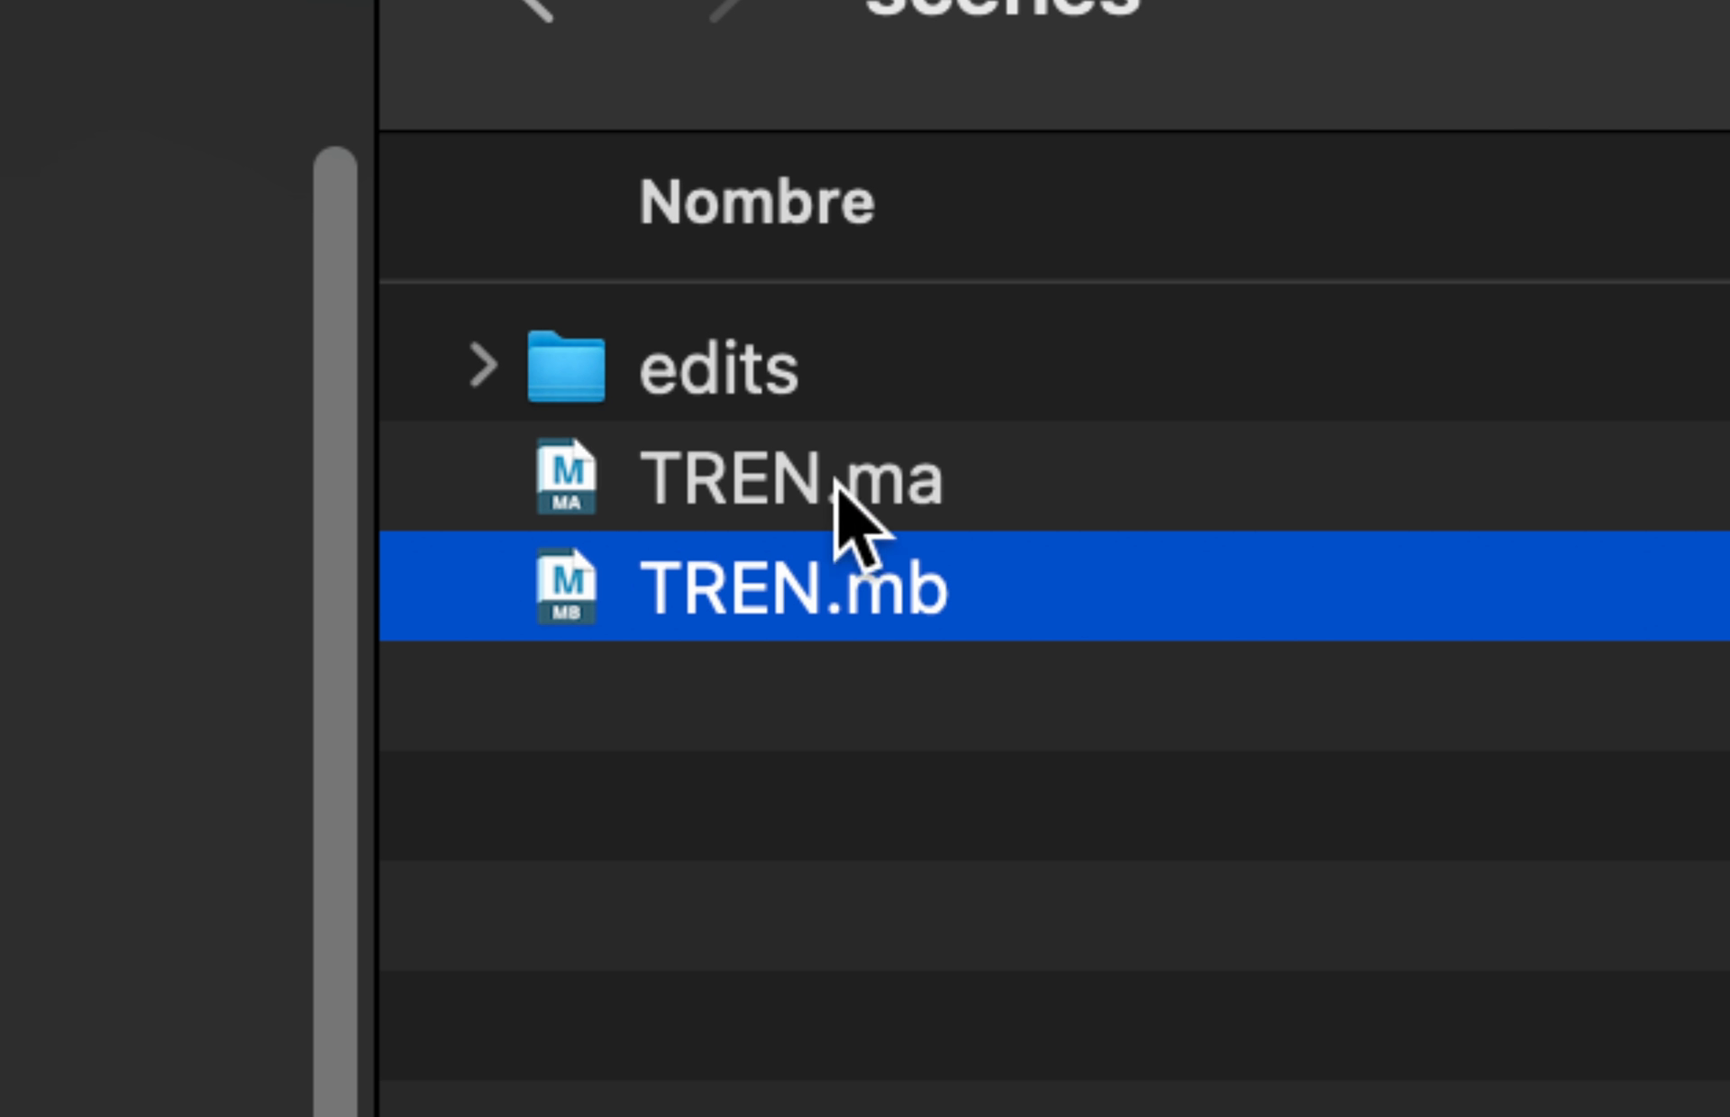
click(773, 486)
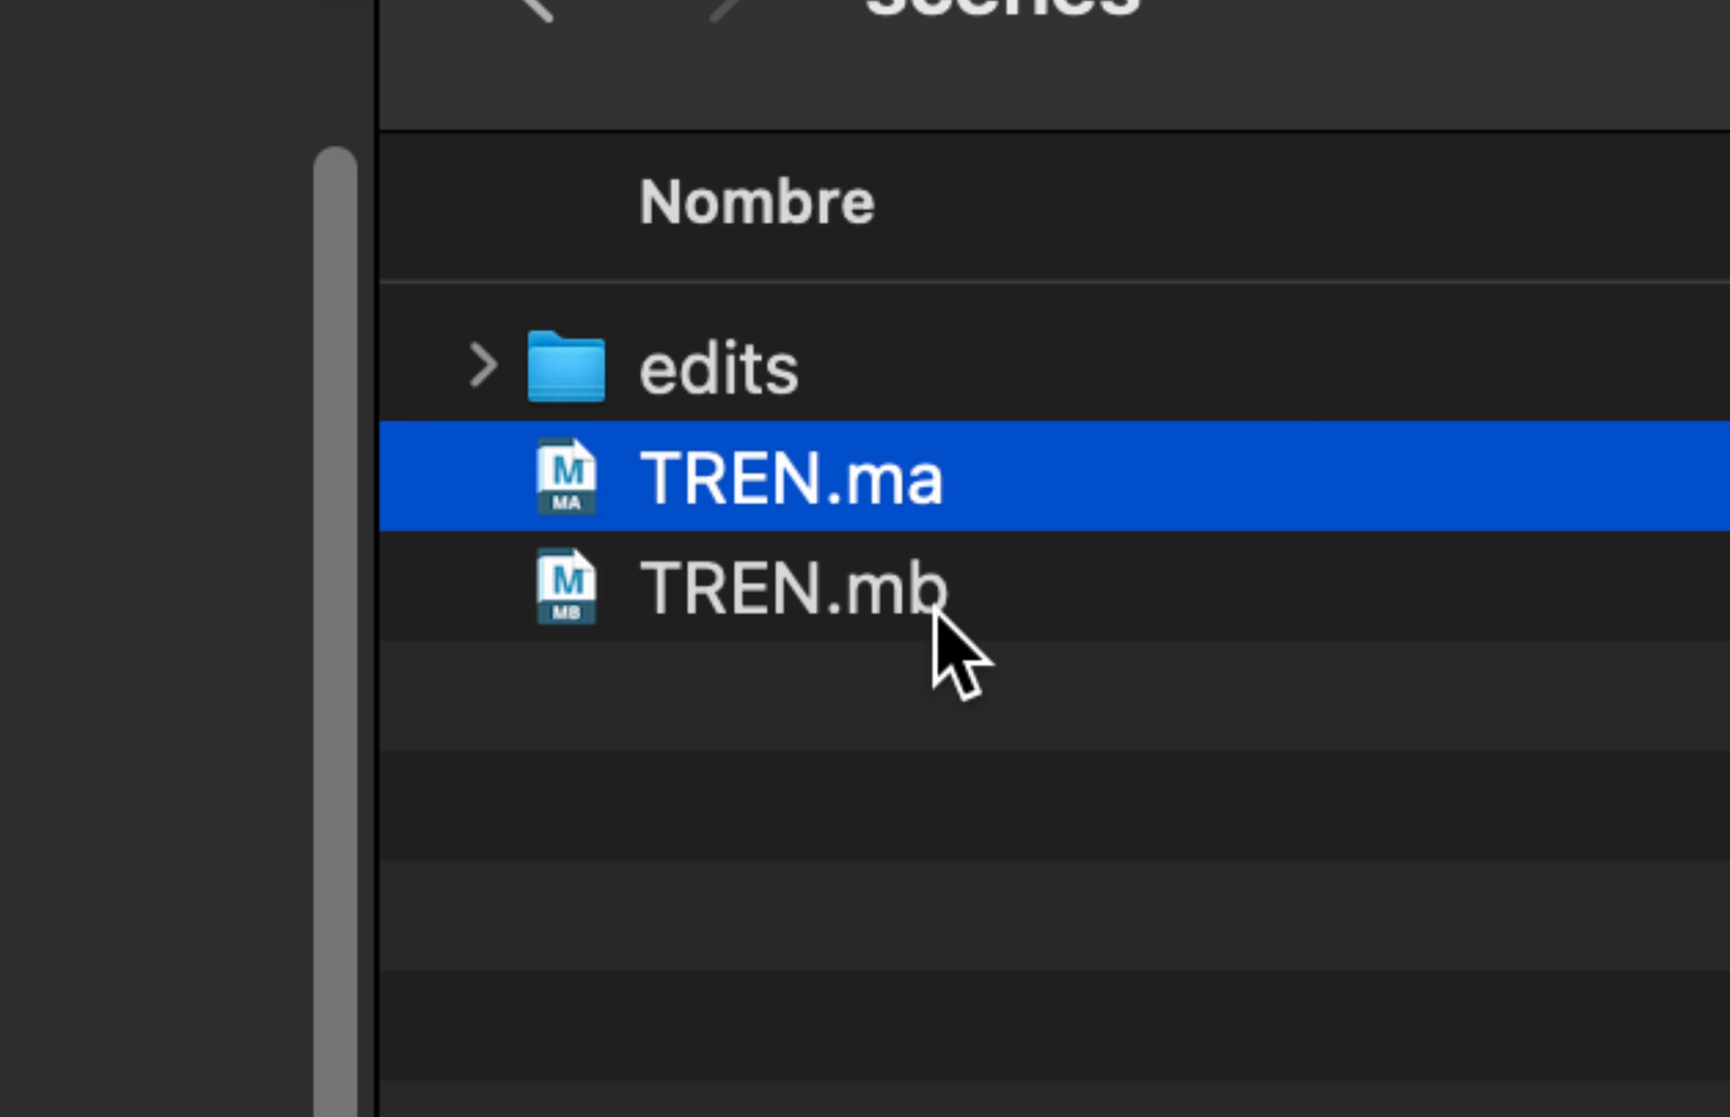
click(863, 595)
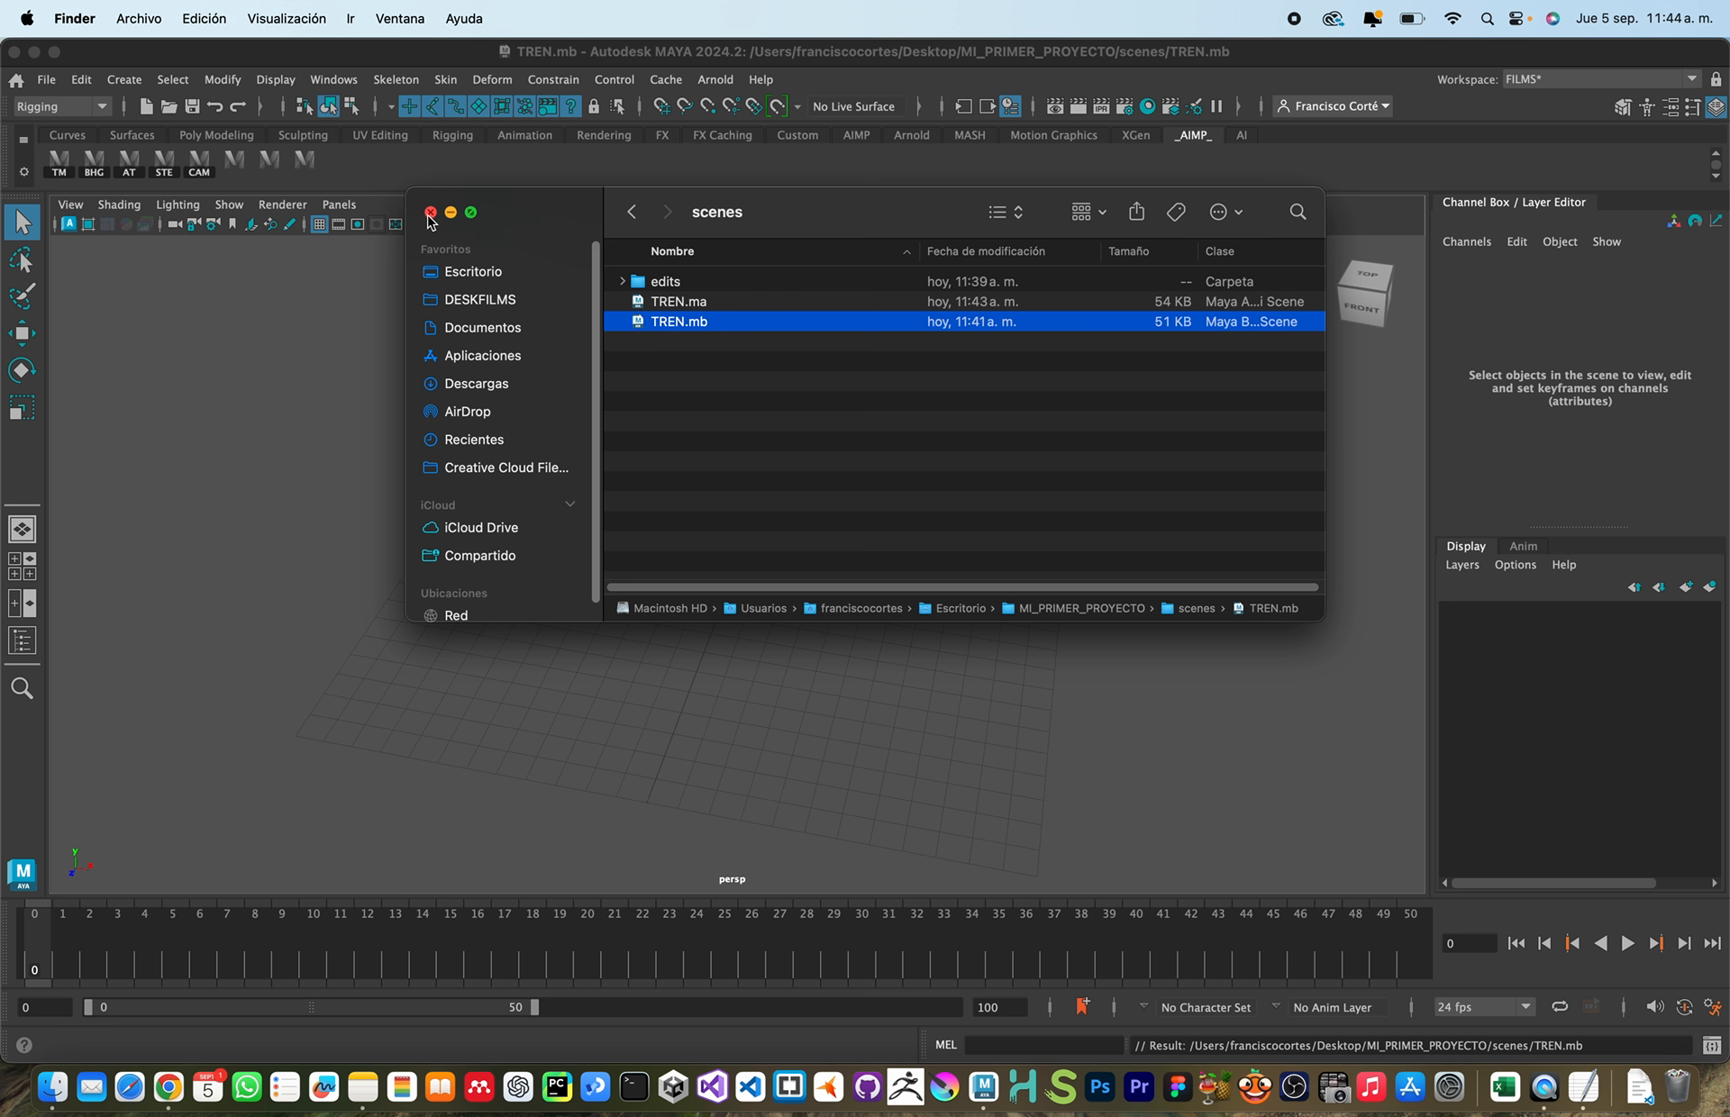
click(429, 214)
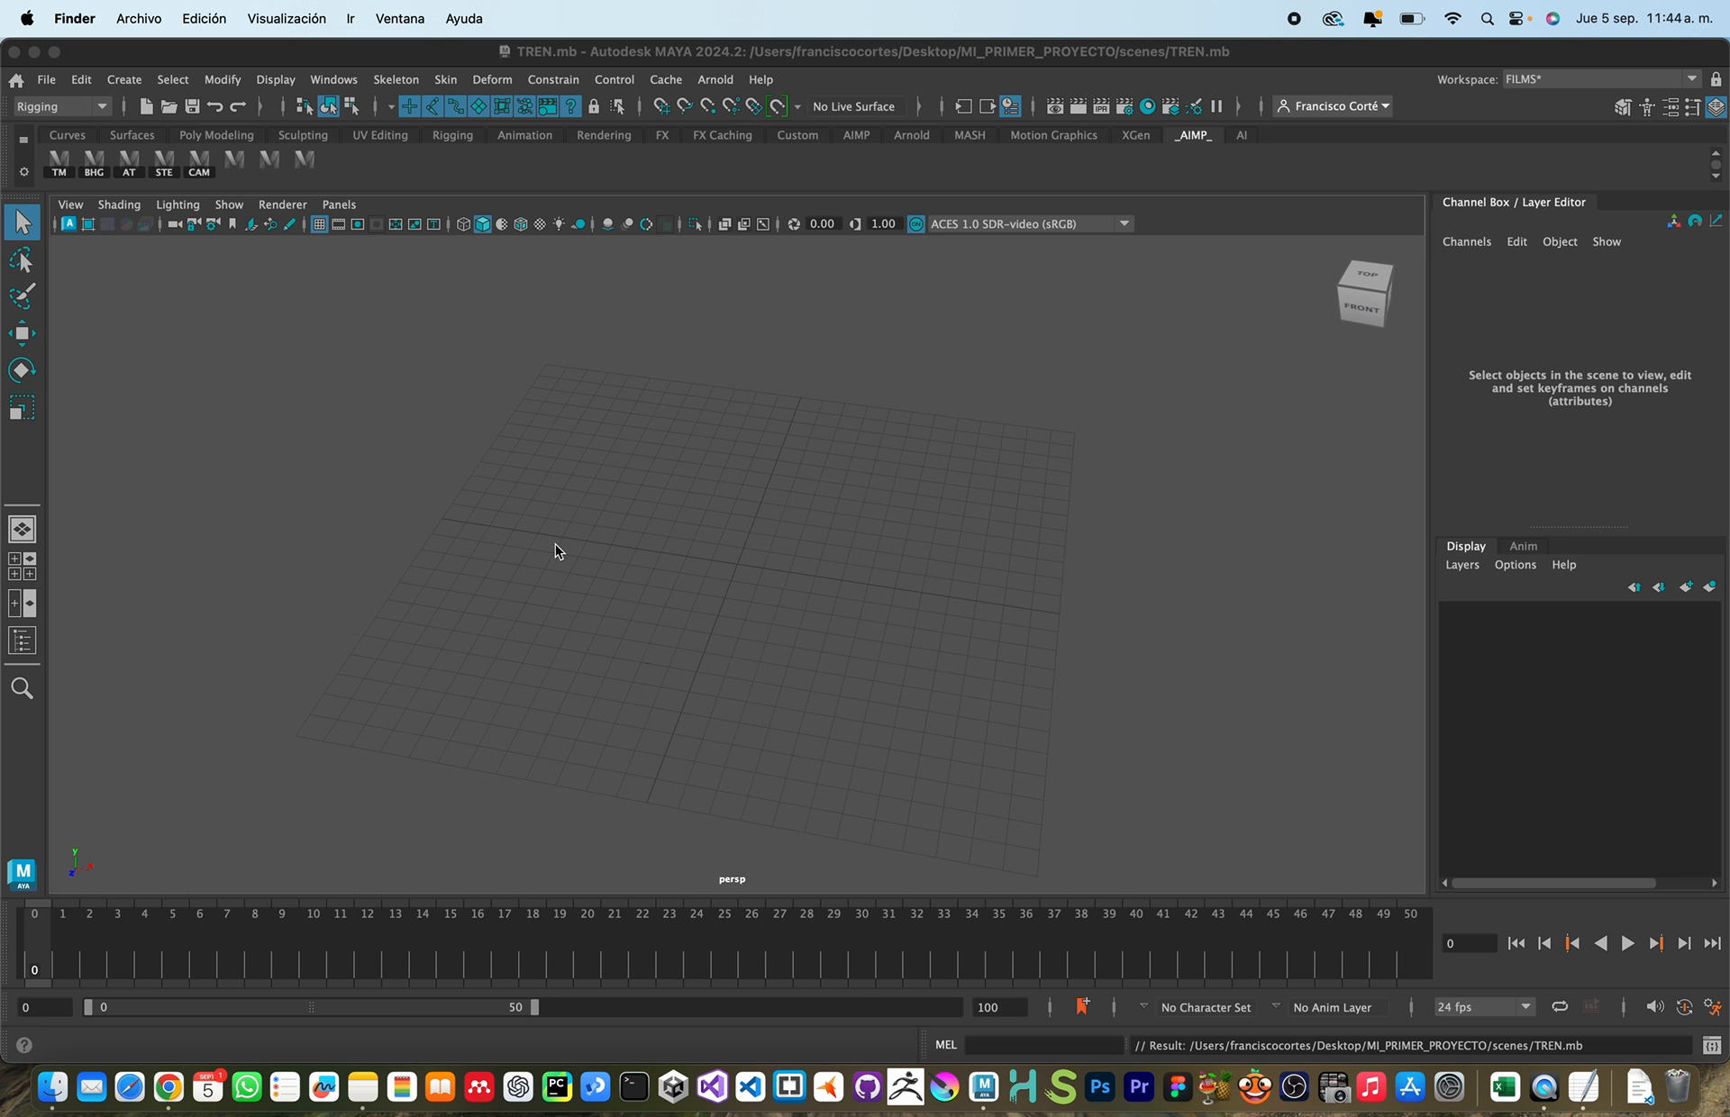
Return to Maya and start Save Scene As for the open TREN.mb scene.
alt+drag(815, 573, 806, 558)
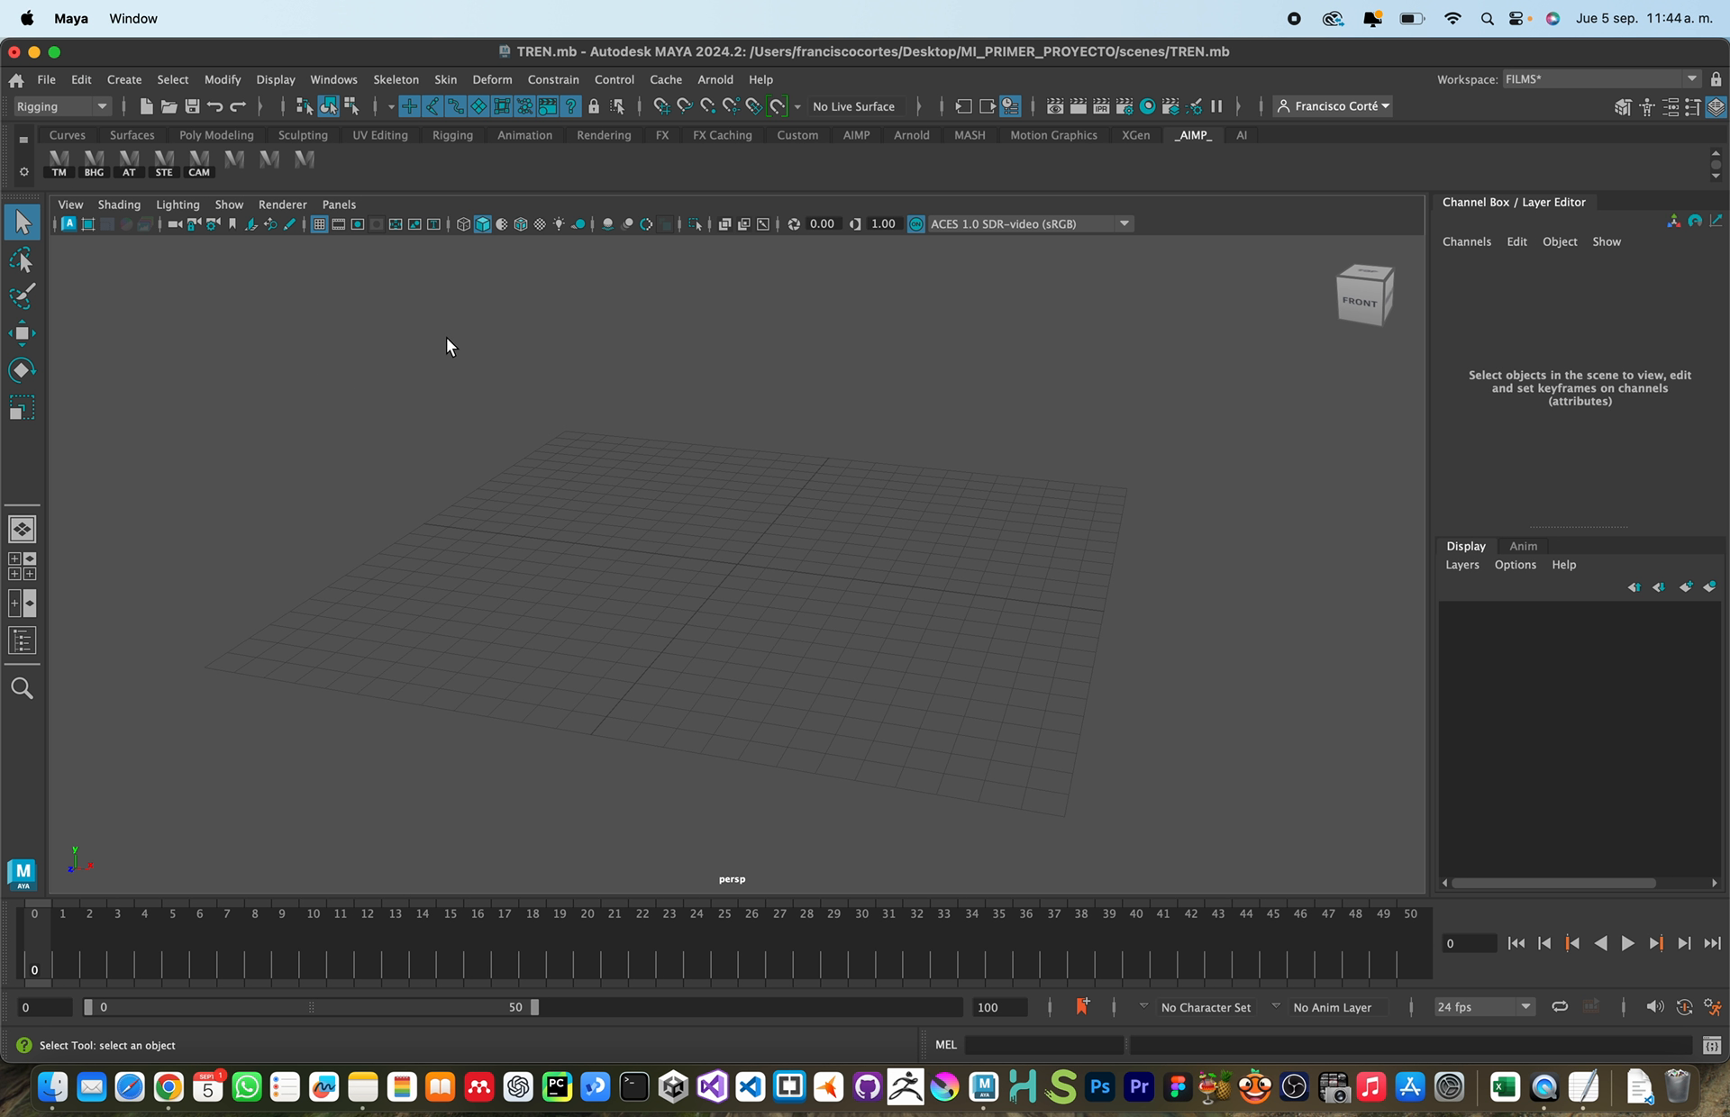
click(45, 80)
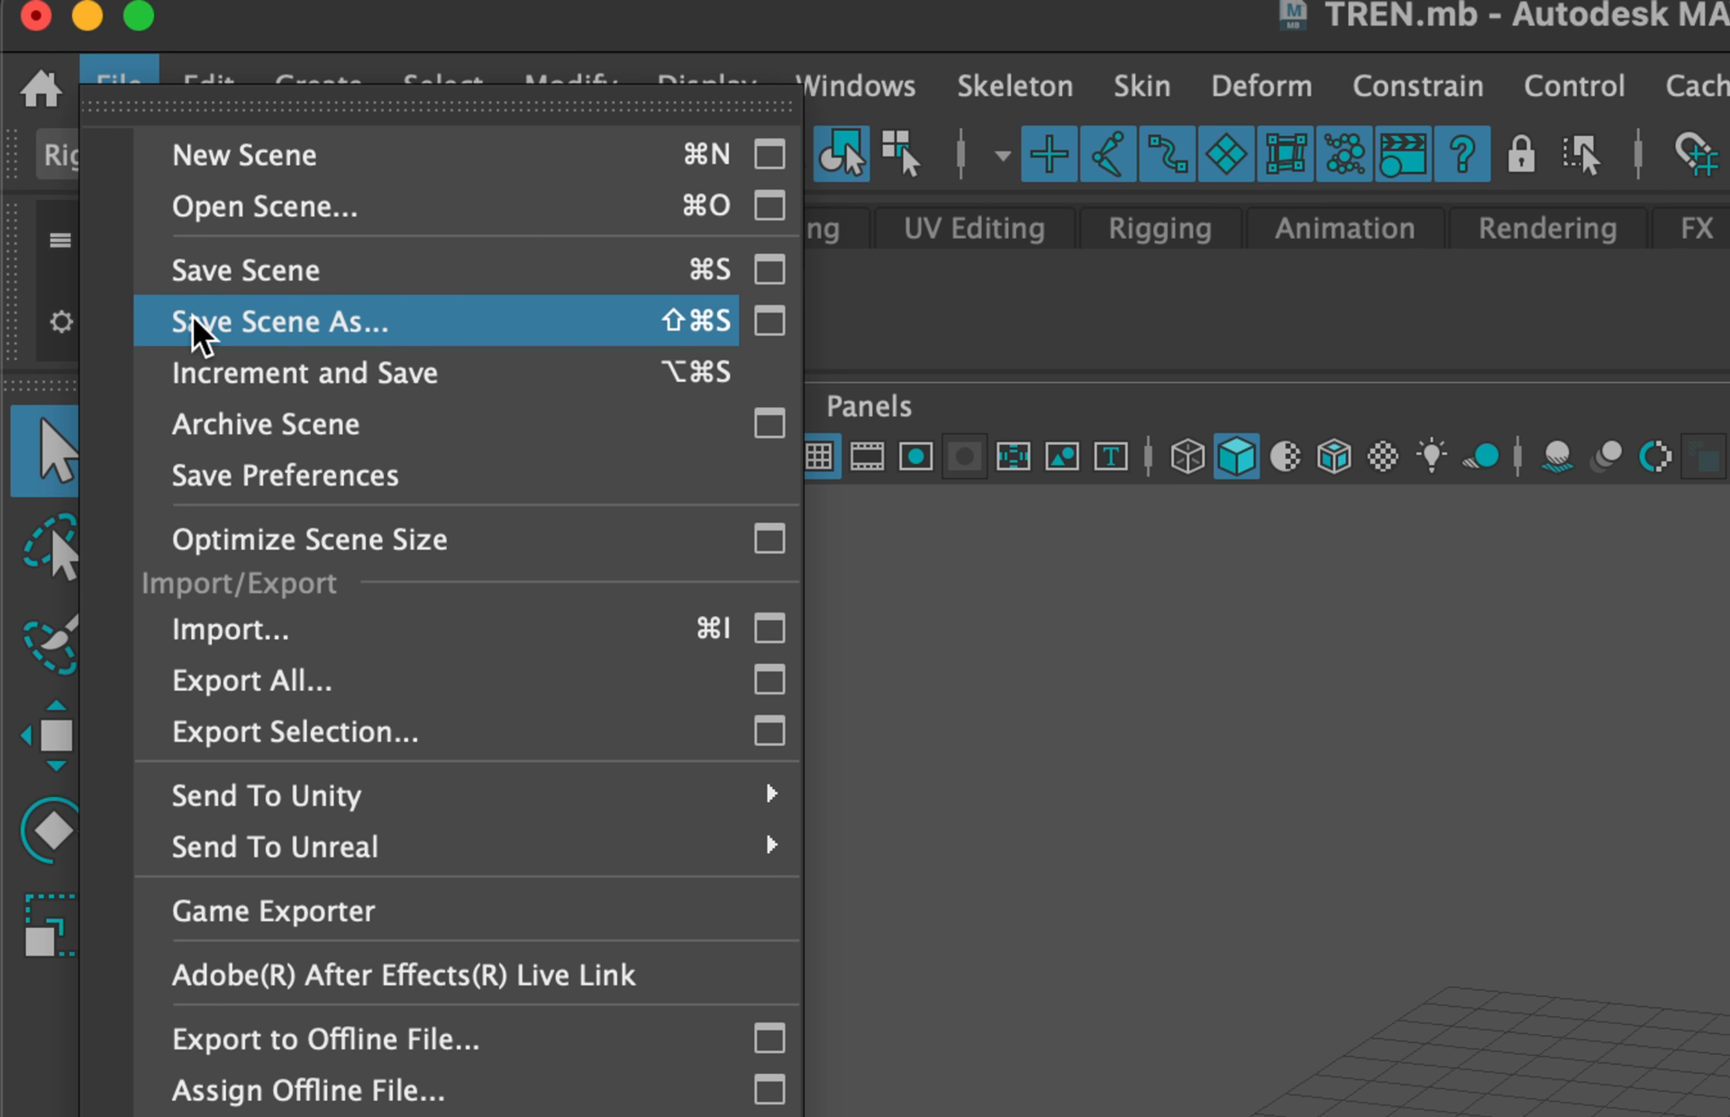
click(375, 340)
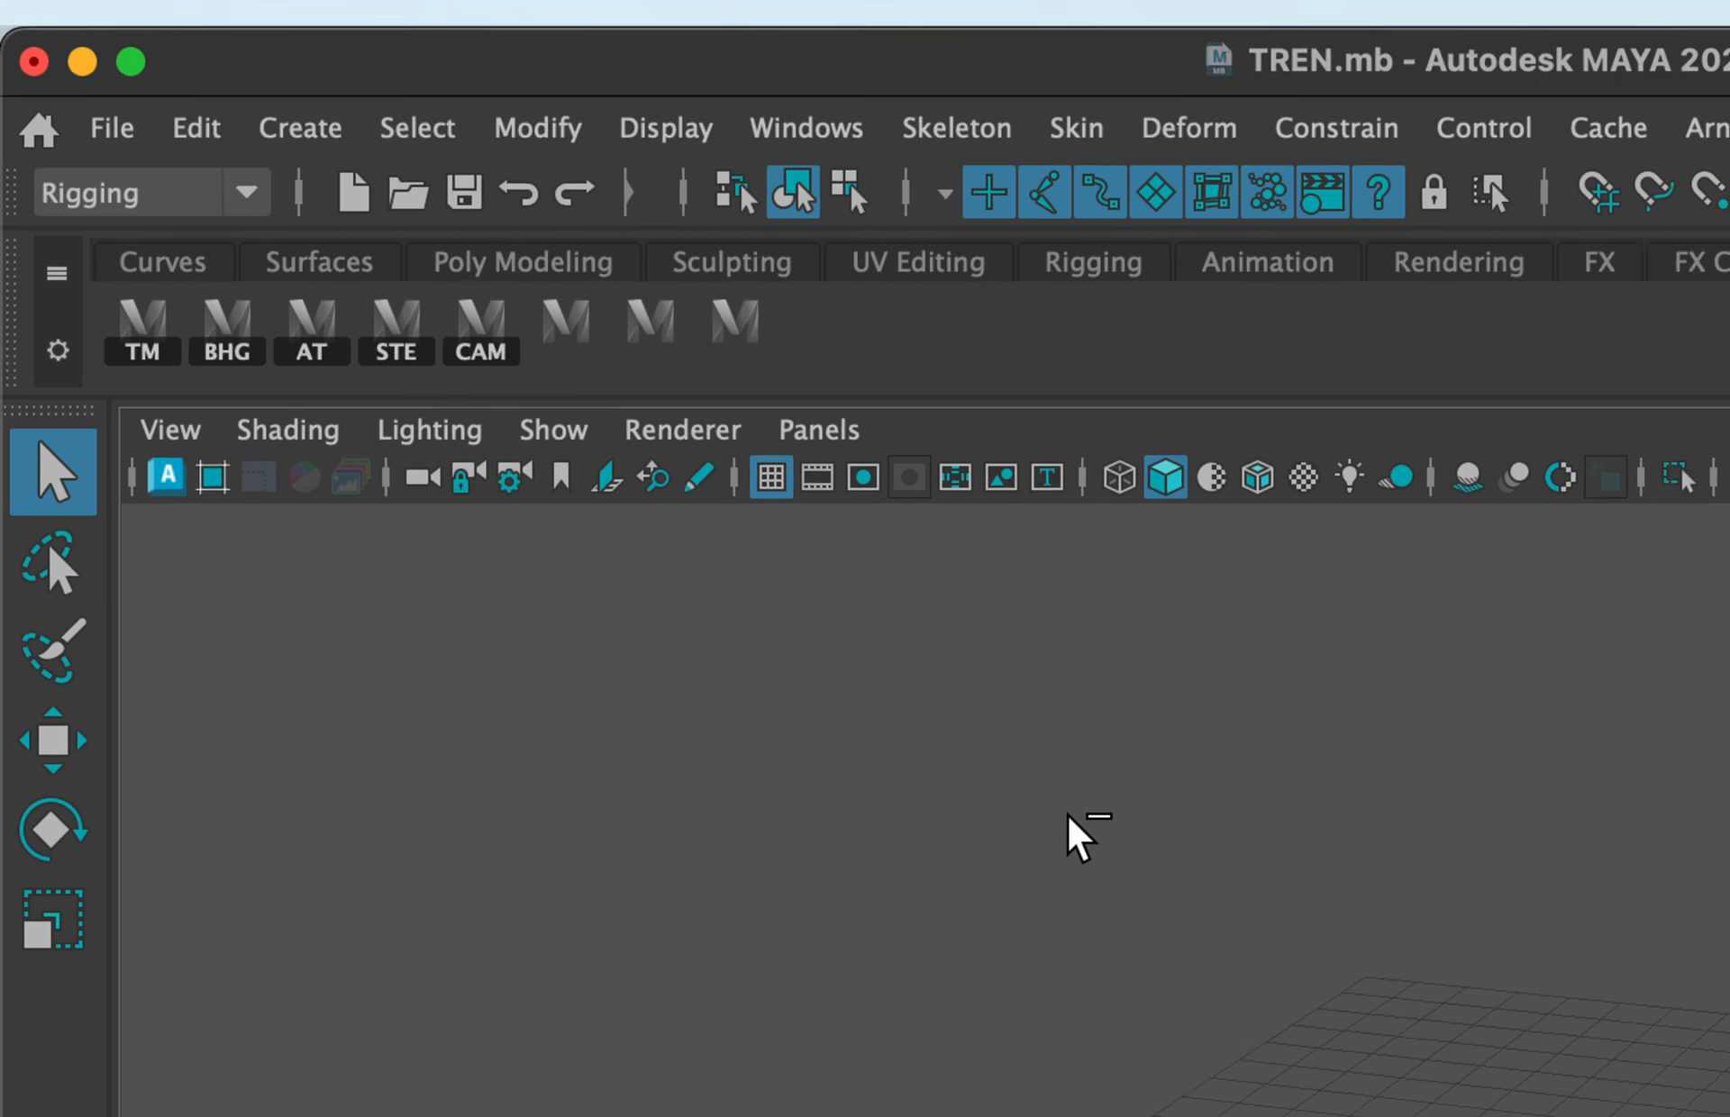